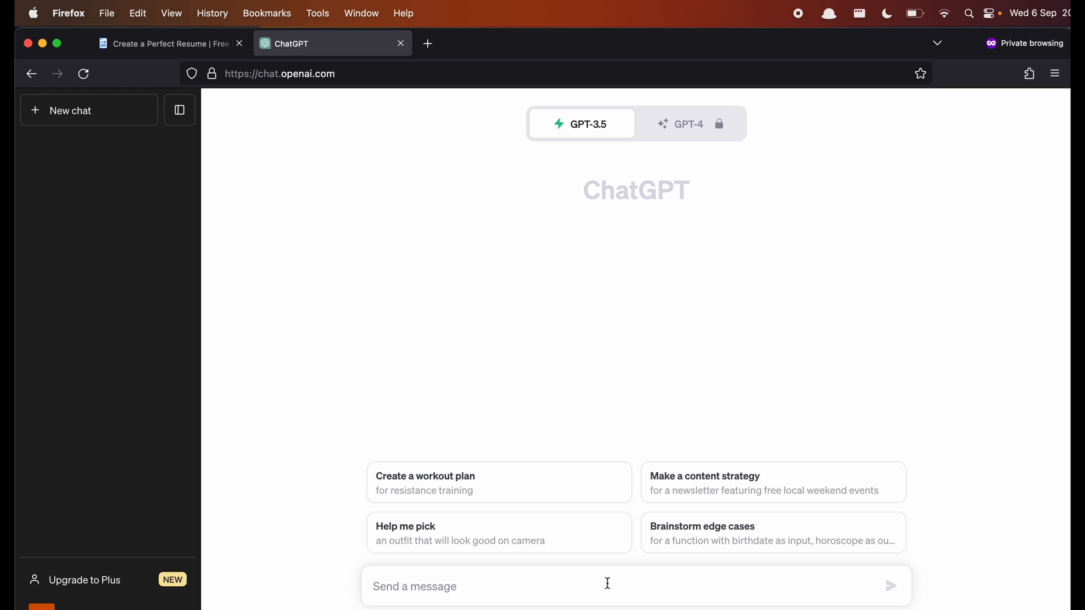
# - Send ChatGPT a request for a 50-word CV summary for a first software testing job, citing waitress and retail work
pyautogui.write('Can you write ')
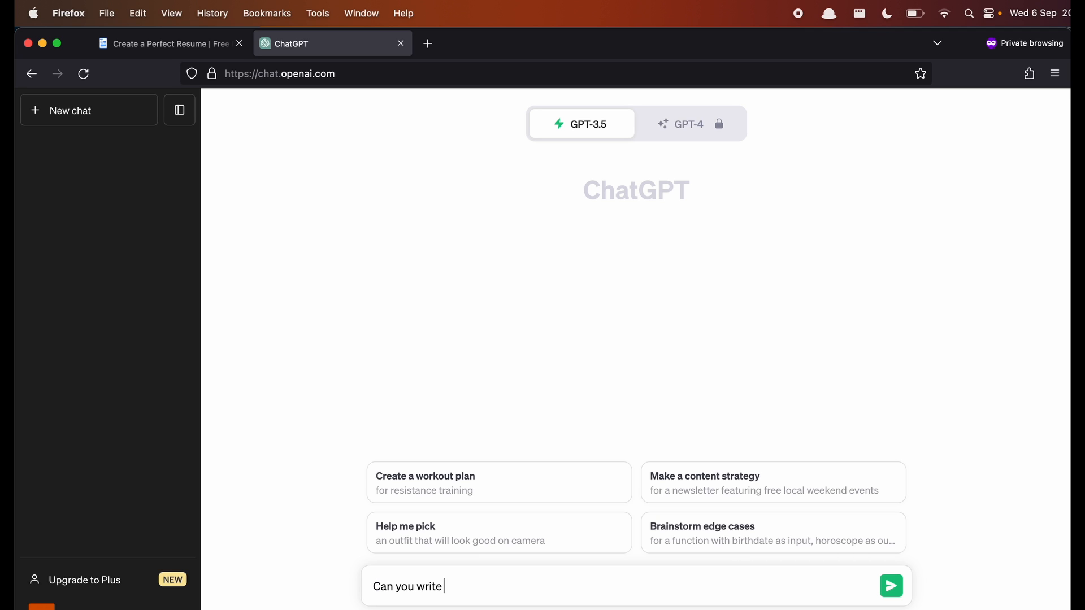
pyautogui.write('a 50 word summ')
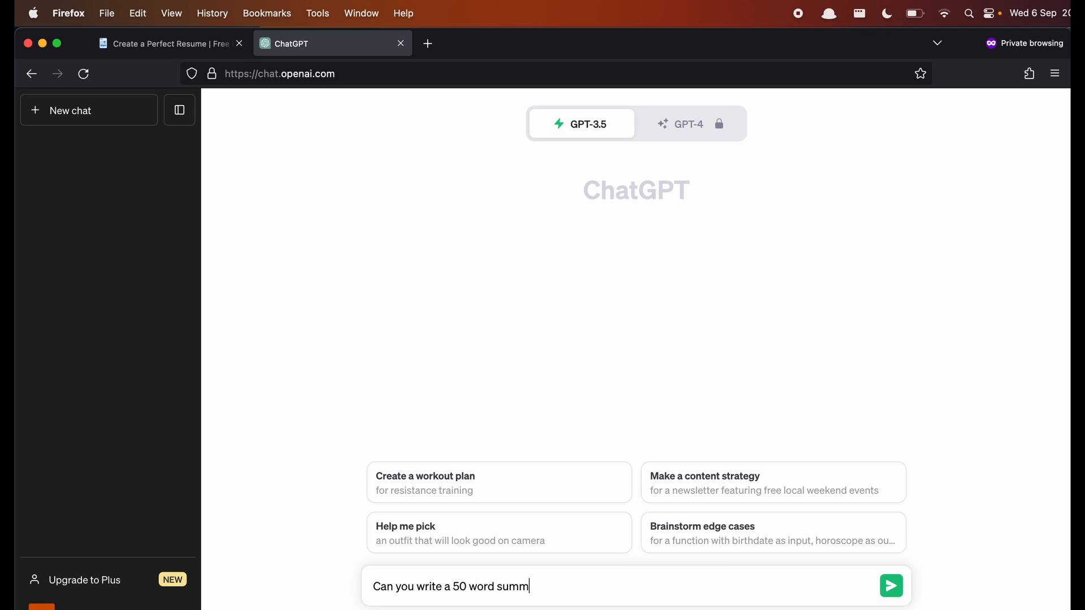
pyautogui.write('ary for a cv for someo')
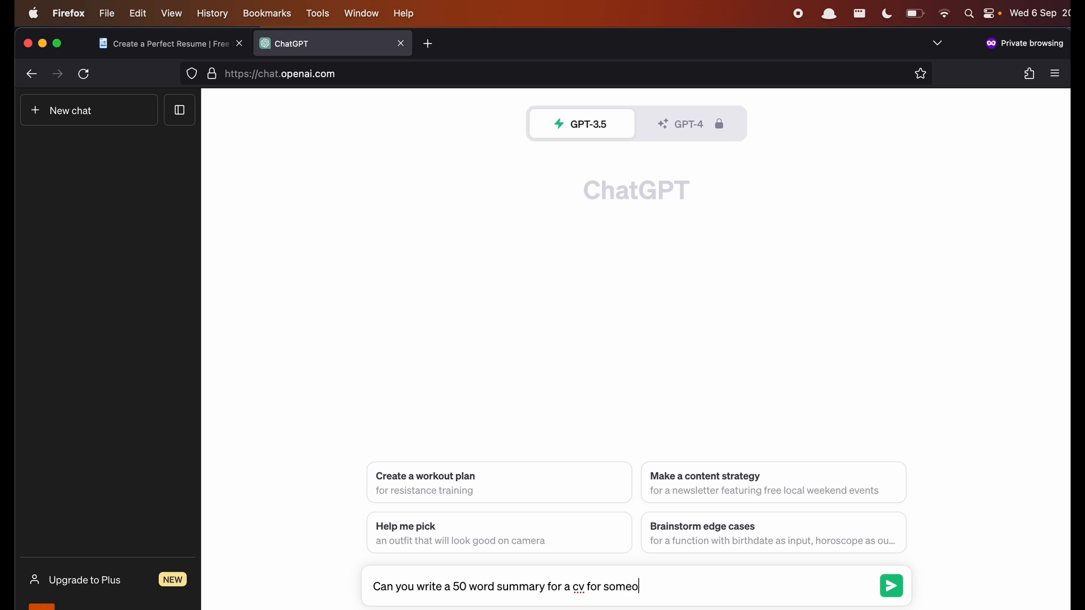
pyautogui.write('ne who is looking fortheir first')
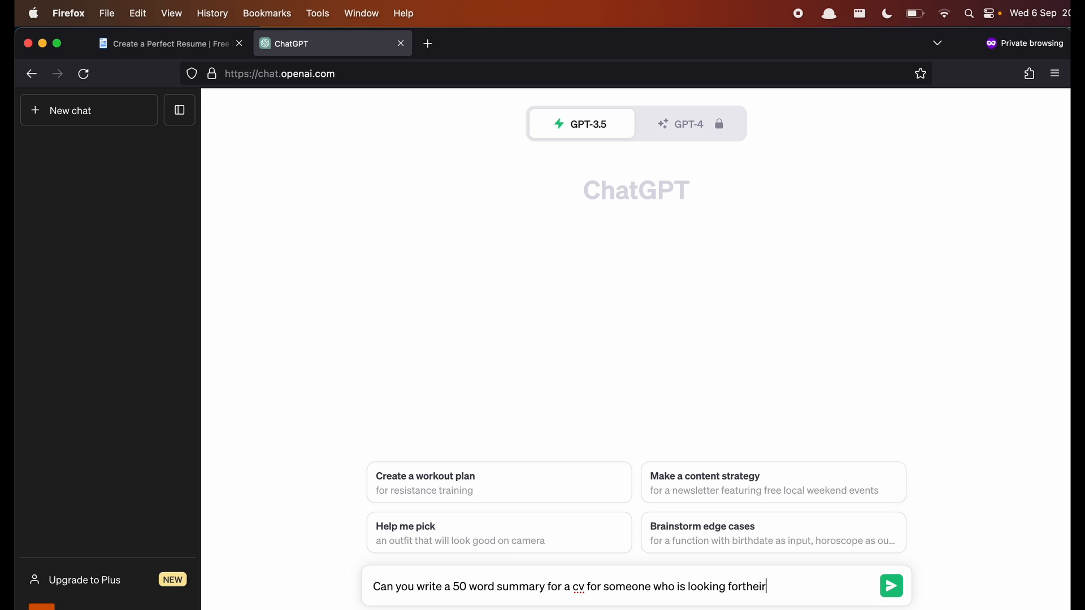
pyautogui.press('BackSpace')
pyautogui.press('BackSpace')
pyautogui.press('BackSpace')
pyautogui.press('BackSpace')
pyautogui.press('BackSpace')
pyautogui.press('BackSpace')
pyautogui.press('BackSpace')
pyautogui.press('BackSpace')
pyautogui.press('BackSpace')
pyautogui.press('BackSpace')
pyautogui.press('BackSpace')
pyautogui.write('their first job in software tes')
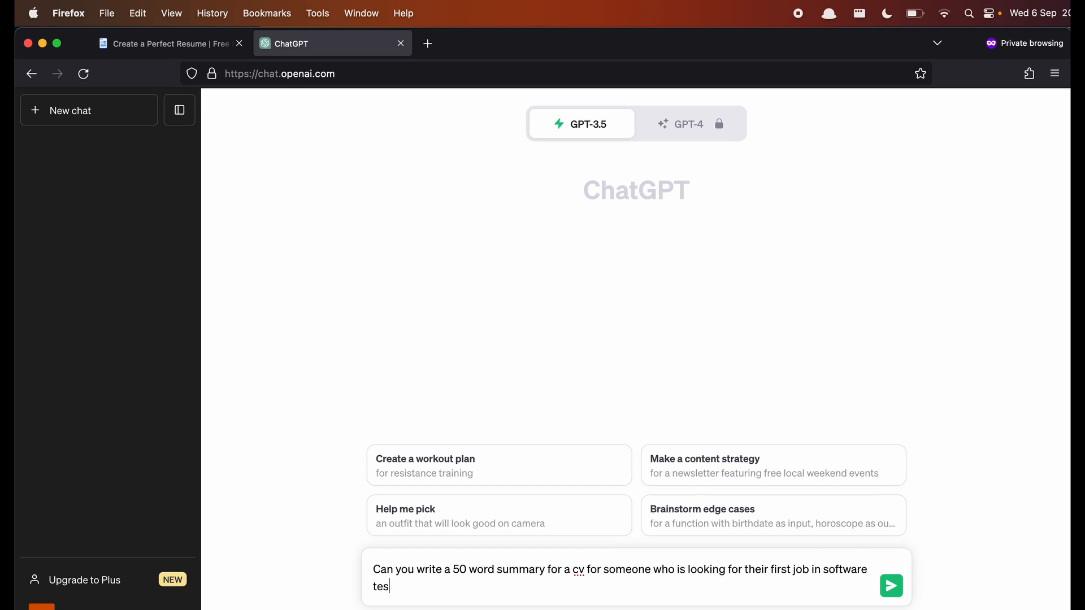
pyautogui.write('ting? (this person has ex')
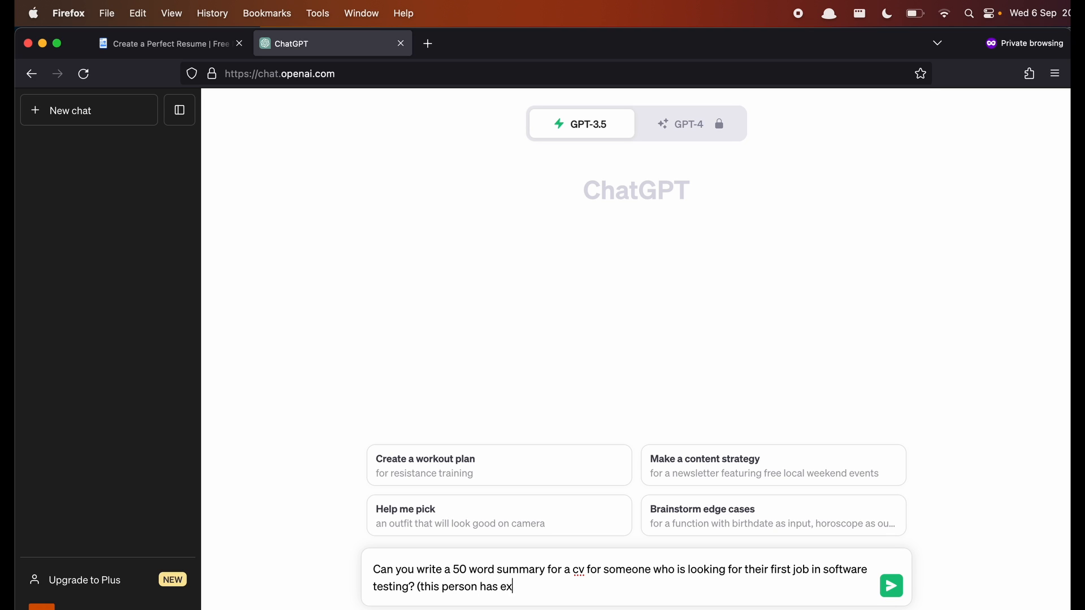
pyautogui.write('perience as a waitress at v')
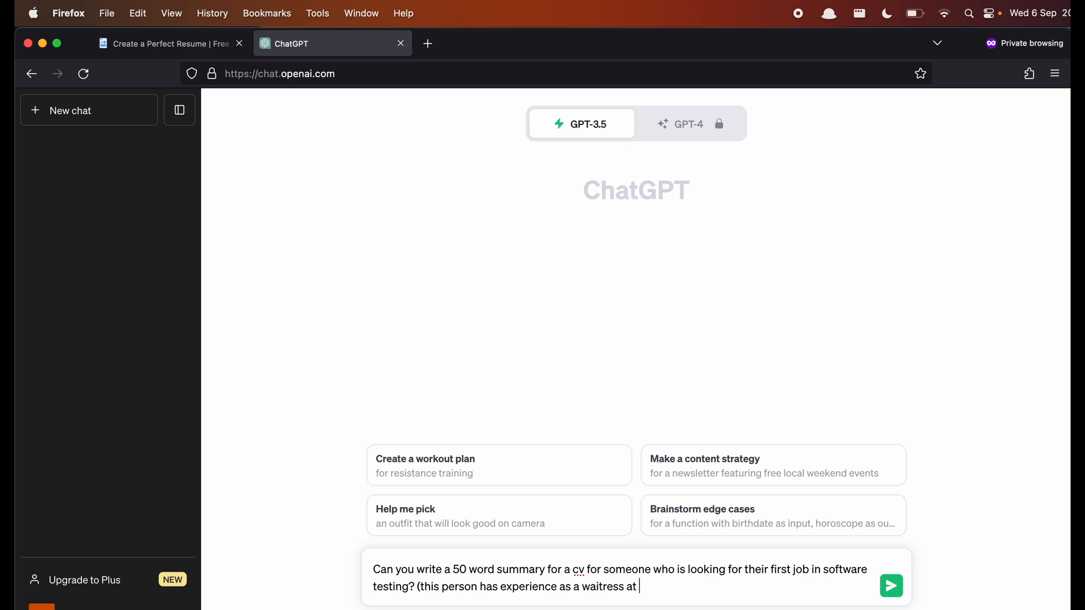
pyautogui.write('ariou')
pyautogui.press('BackSpace')
pyautogui.press('BackSpace')
pyautogui.press('BackSpace')
pyautogui.press('BackSpace')
pyautogui.write('various restaurants and')
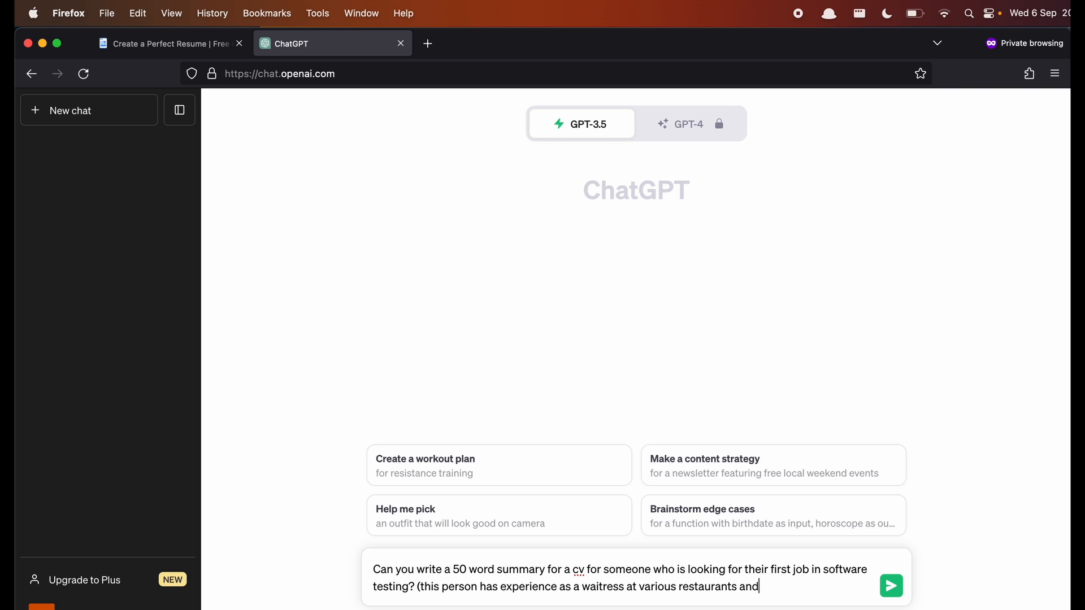
pyautogui.write(' also worked in retail')
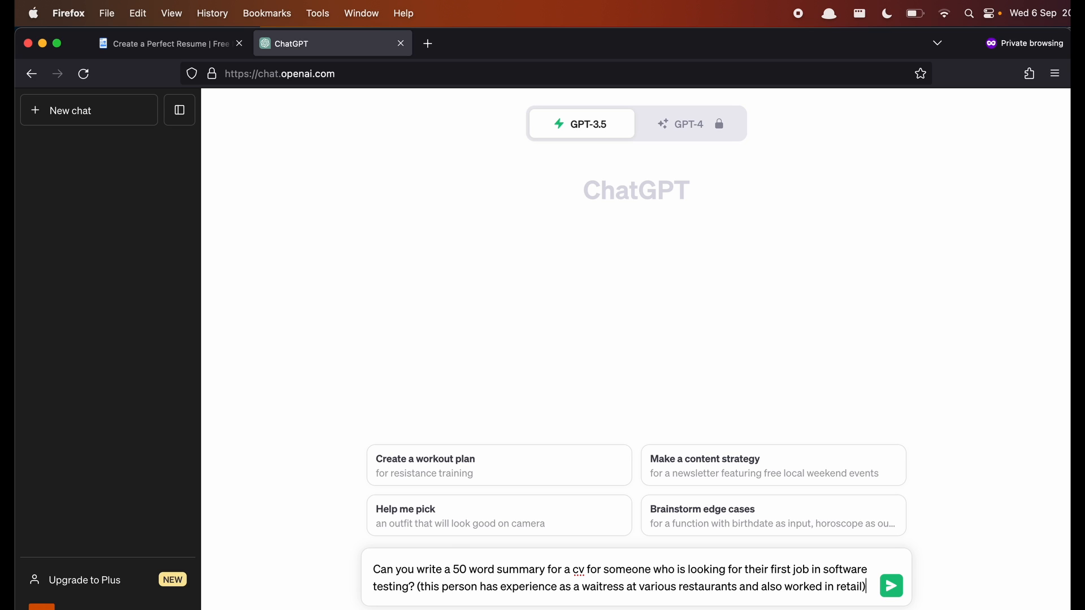
pyautogui.press('Return')
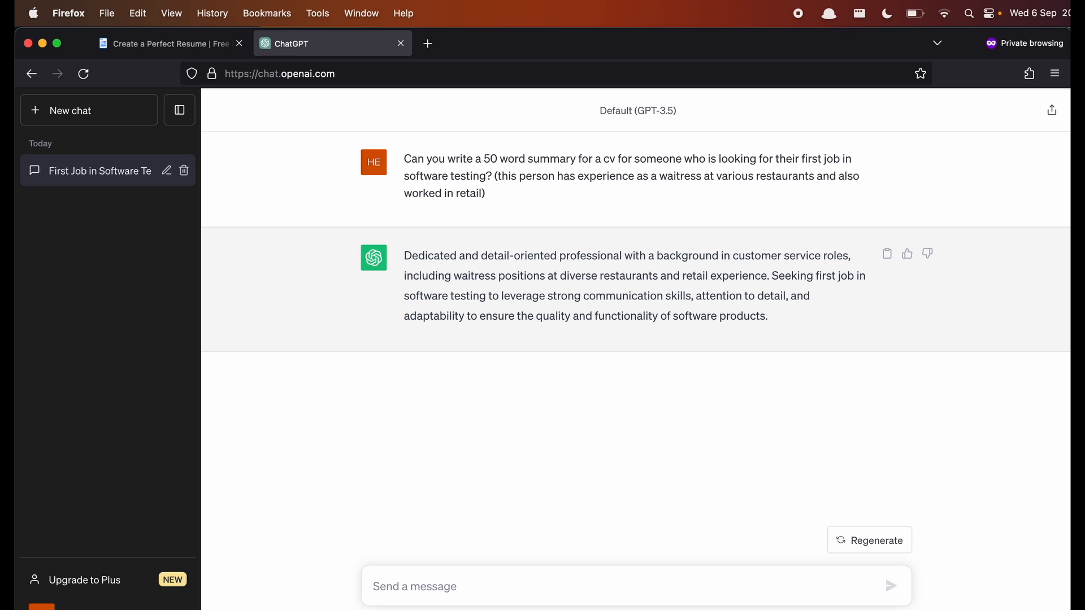
# - Ask ChatGPT to expand the summary to up to 80 words, explaining the fit for testing and listing unique skillsets
pyautogui.write('Can you expand ')
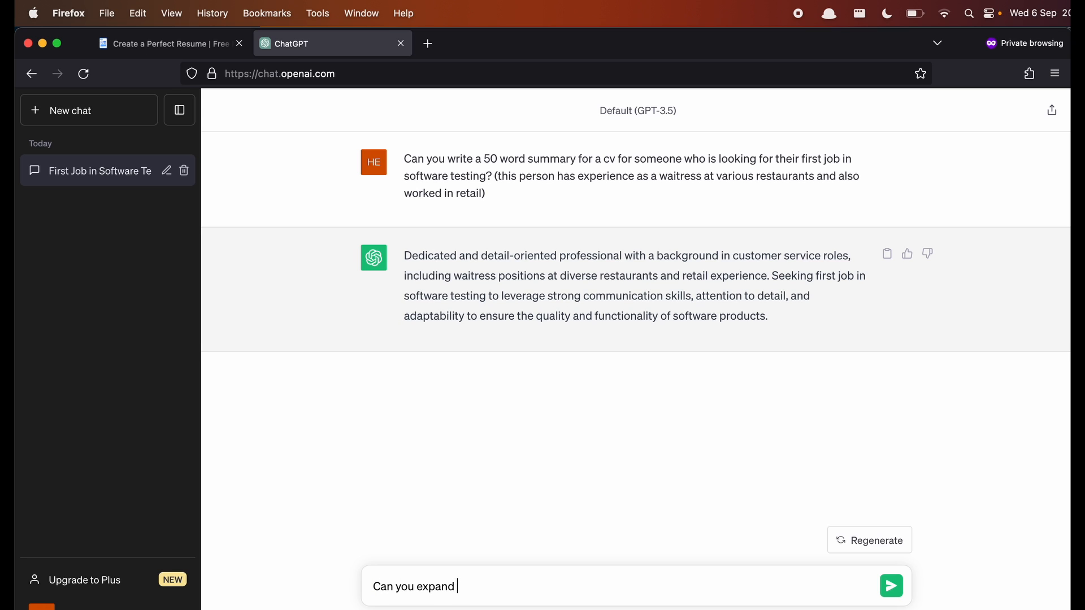
pyautogui.write('on the summary you just')
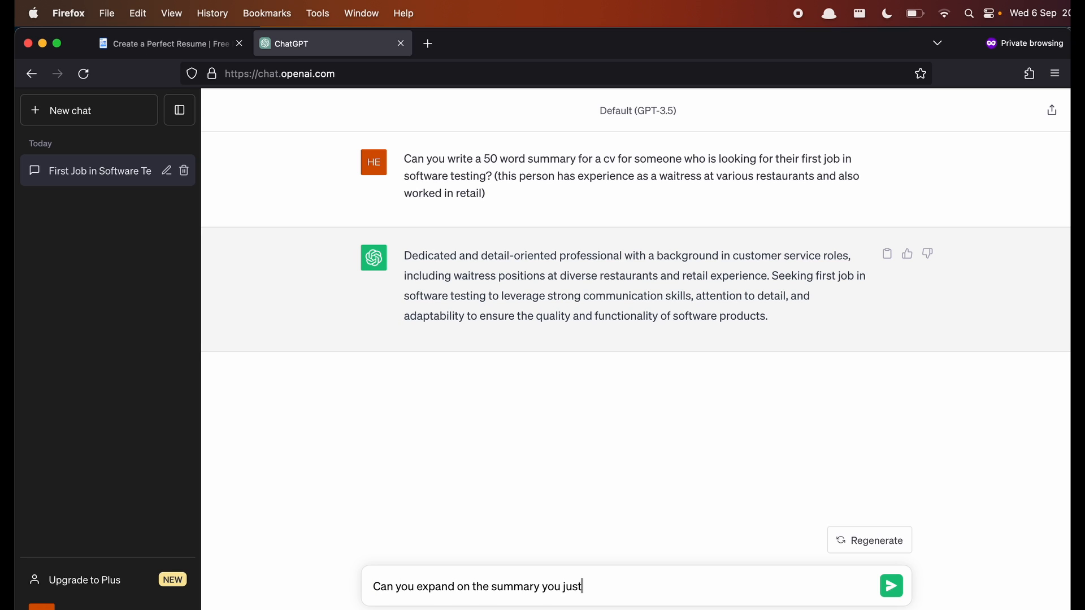
pyautogui.write(' wrote and explain how')
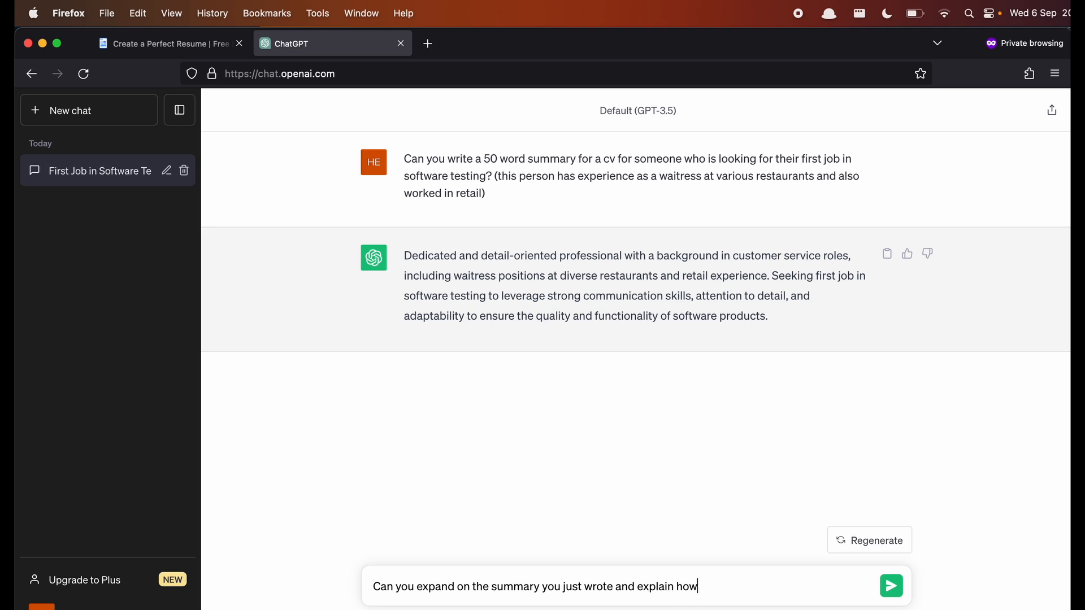
pyautogui.write(' my experience as a waitress and m')
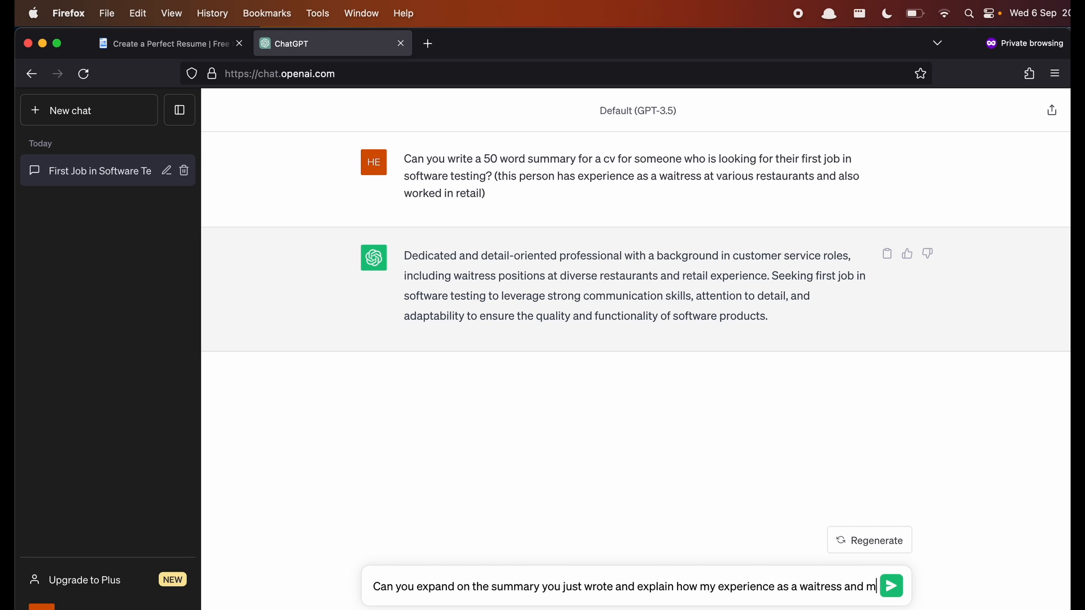
pyautogui.write('y retail exper')
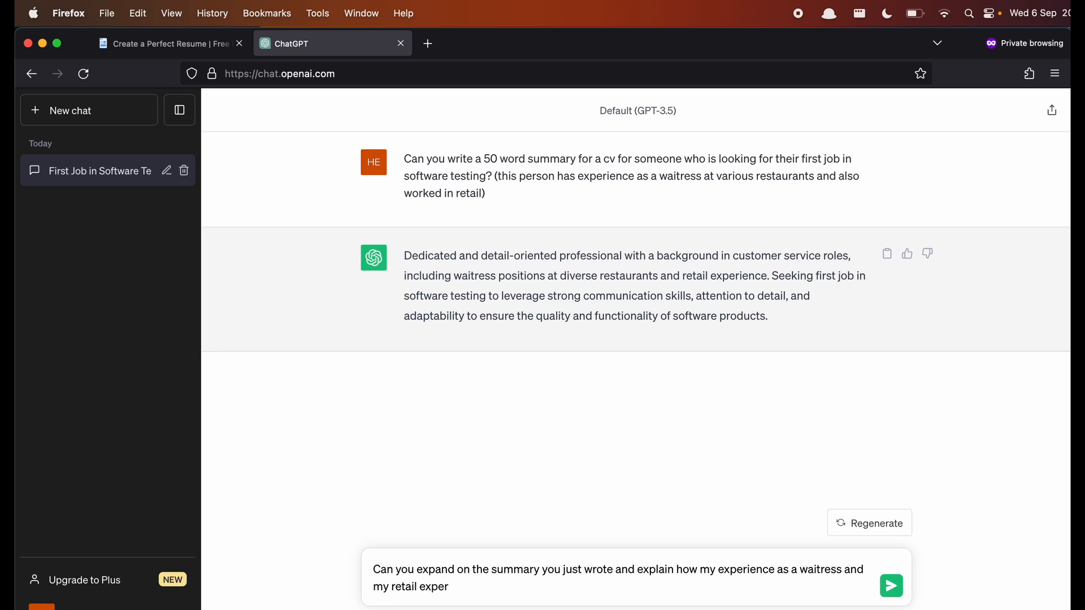
pyautogui.write('ience, will help me to be a gr')
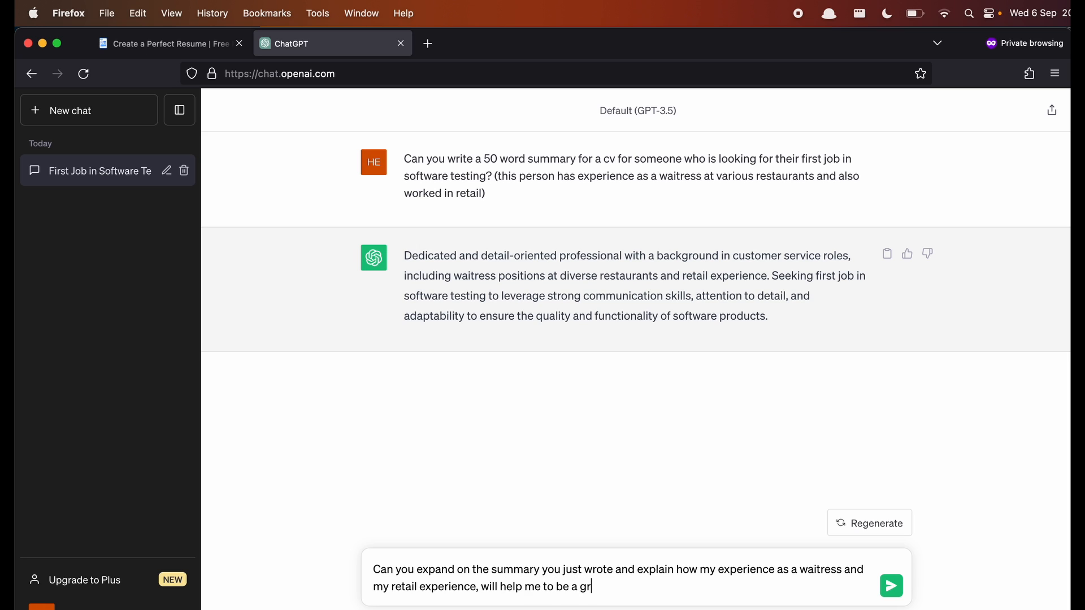
pyautogui.write('eat software tster? can you then')
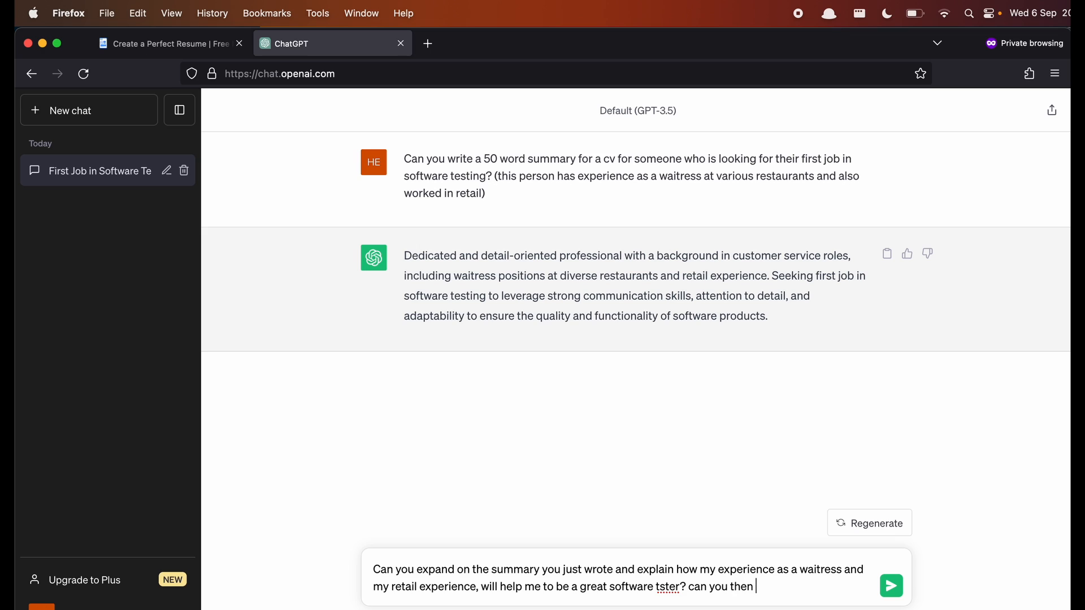
pyautogui.press('BackSpace')
pyautogui.press('BackSpace')
pyautogui.press('BackSpace')
pyautogui.press('BackSpace')
pyautogui.press('BackSpace')
pyautogui.press('BackSpace')
pyautogui.press('BackSpace')
pyautogui.press('BackSpace')
pyautogui.press('BackSpace')
pyautogui.press('BackSpace')
pyautogui.press('BackSpace')
pyautogui.press('BackSpace')
pyautogui.press('BackSpace')
pyautogui.press('BackSpace')
pyautogui.press('BackSpace')
pyautogui.press('BackSpace')
pyautogui.press('BackSpace')
pyautogui.press('BackSpace')
pyautogui.press('BackSpace')
pyautogui.write('ester? can you')
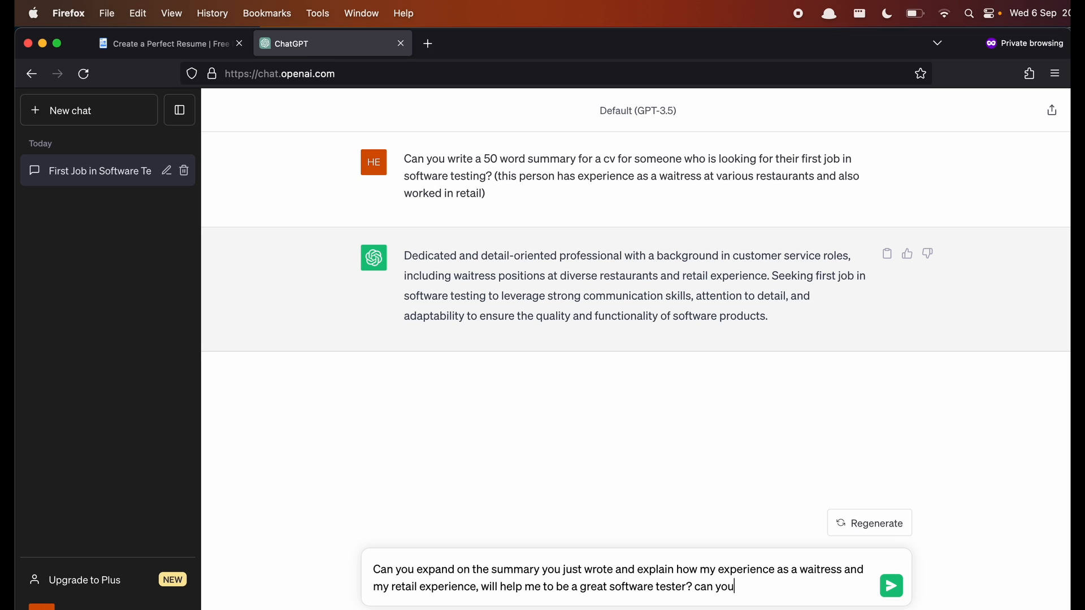
pyautogui.write(' thenwrite the unique skillsets')
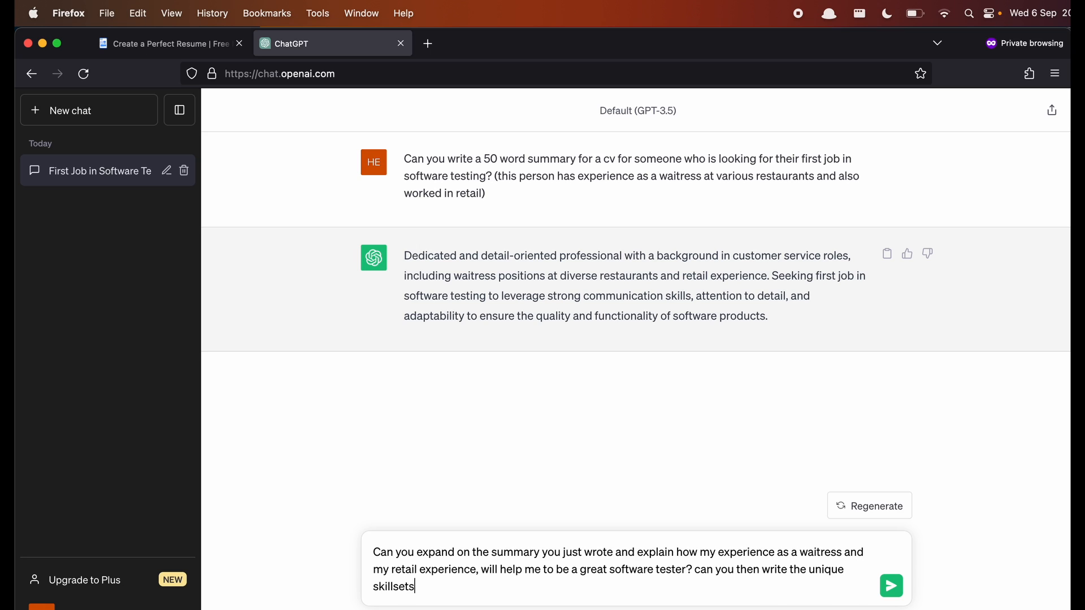
pyautogui.write(' I bring to the table')
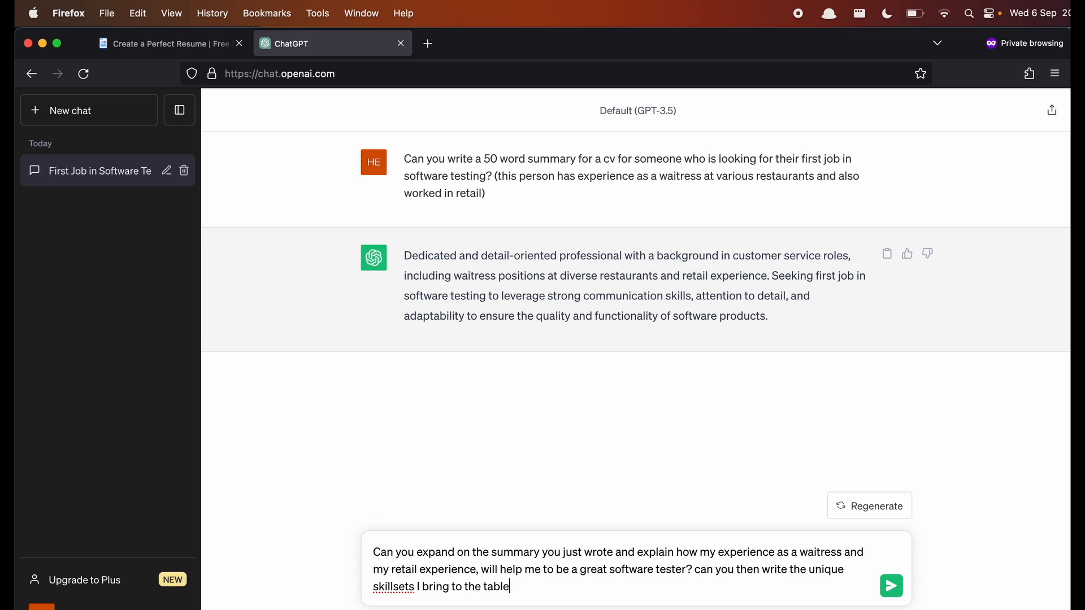
pyautogui.write('? (you can go up to 80 words i')
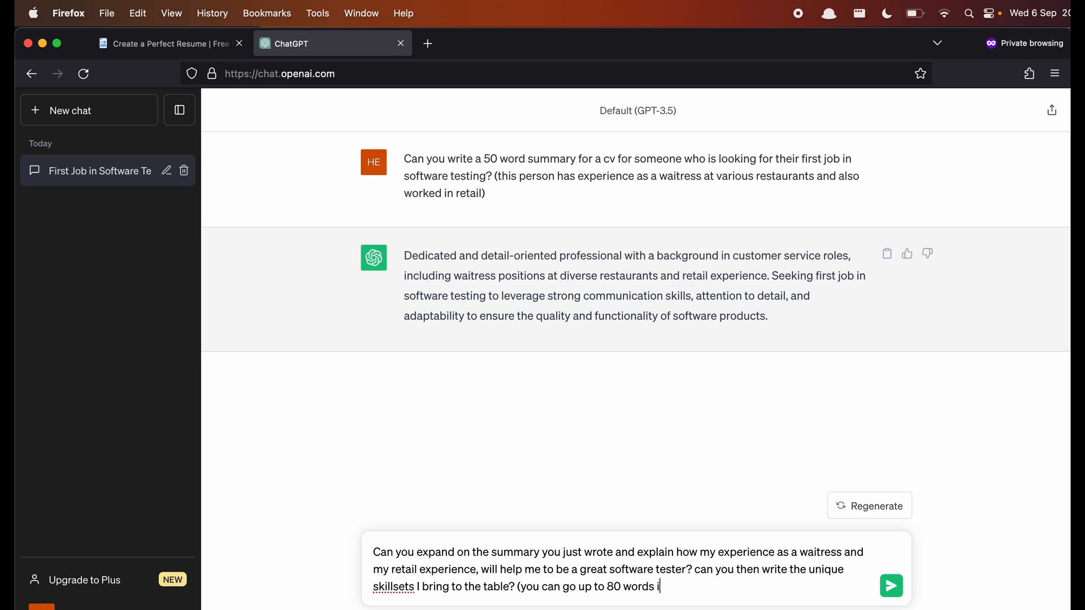
pyautogui.write('n the summary)')
pyautogui.press('Return')
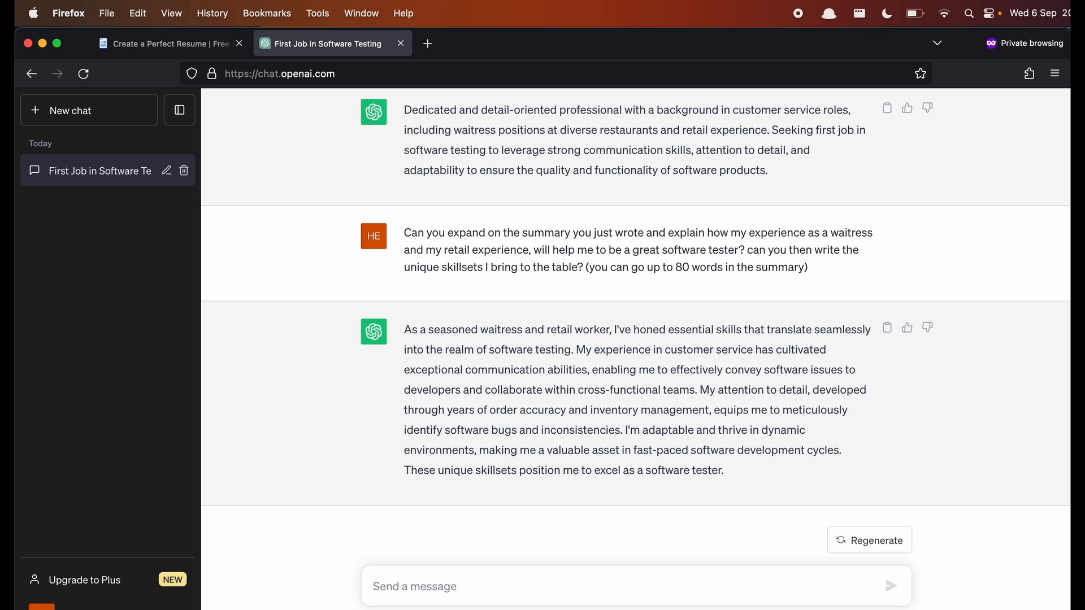
# - Request a STAR-method experience section covering taking orders, welcoming customers and delivering food to tables
pyautogui.write('Ca')
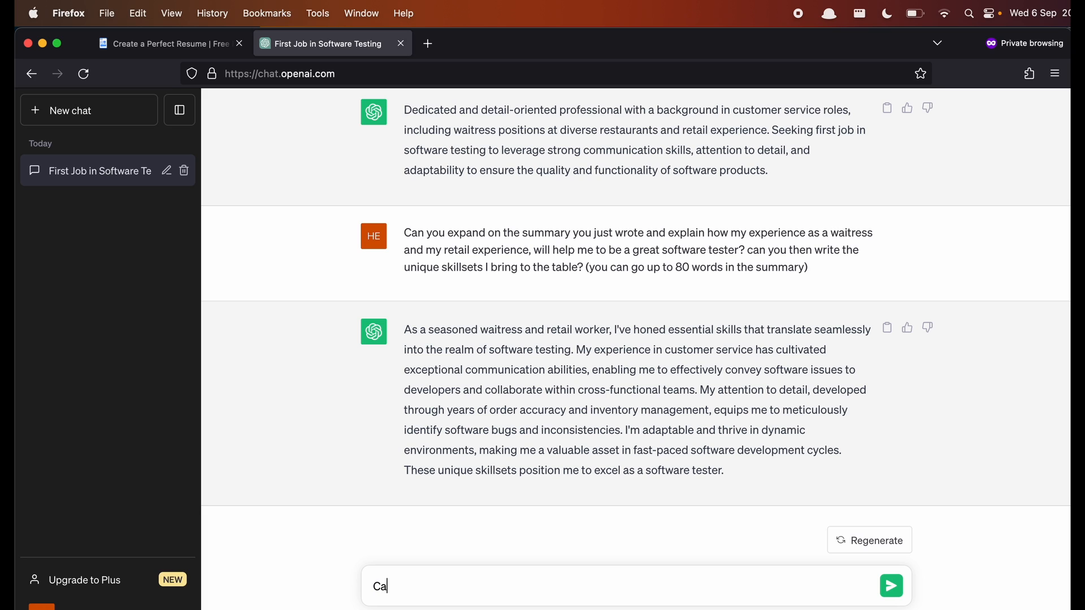
pyautogui.write('n you write an experience section f')
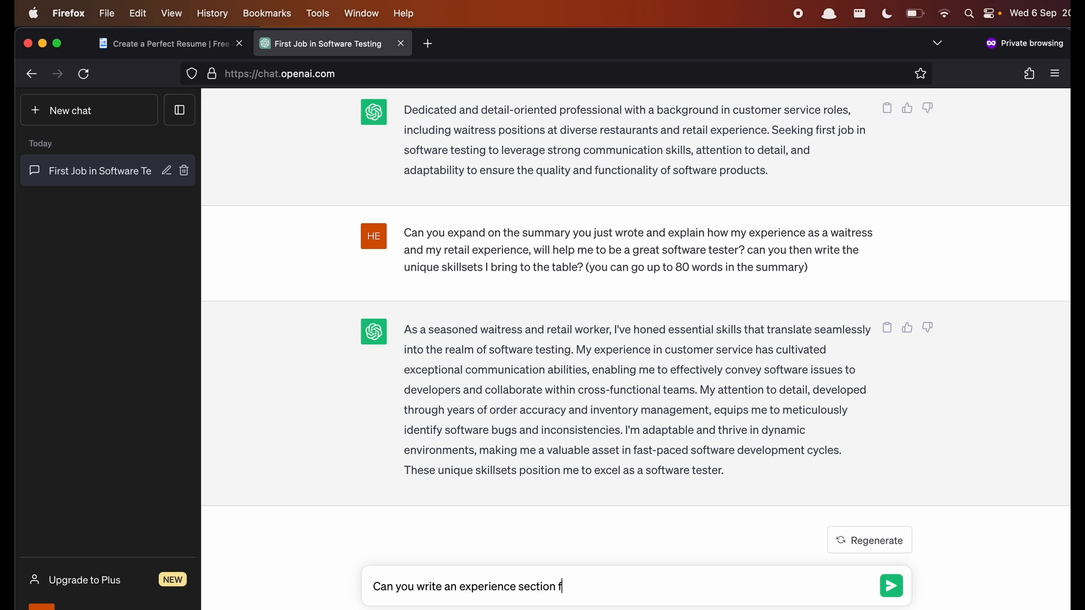
pyautogui.write('or the same CV usi')
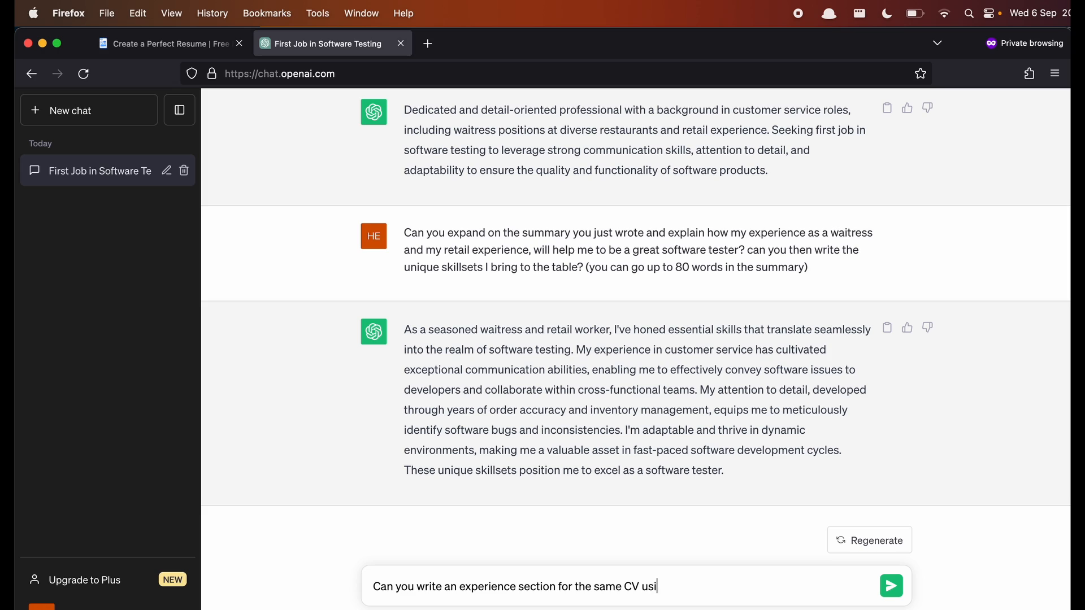
pyautogui.write('ng the STAR mvtho')
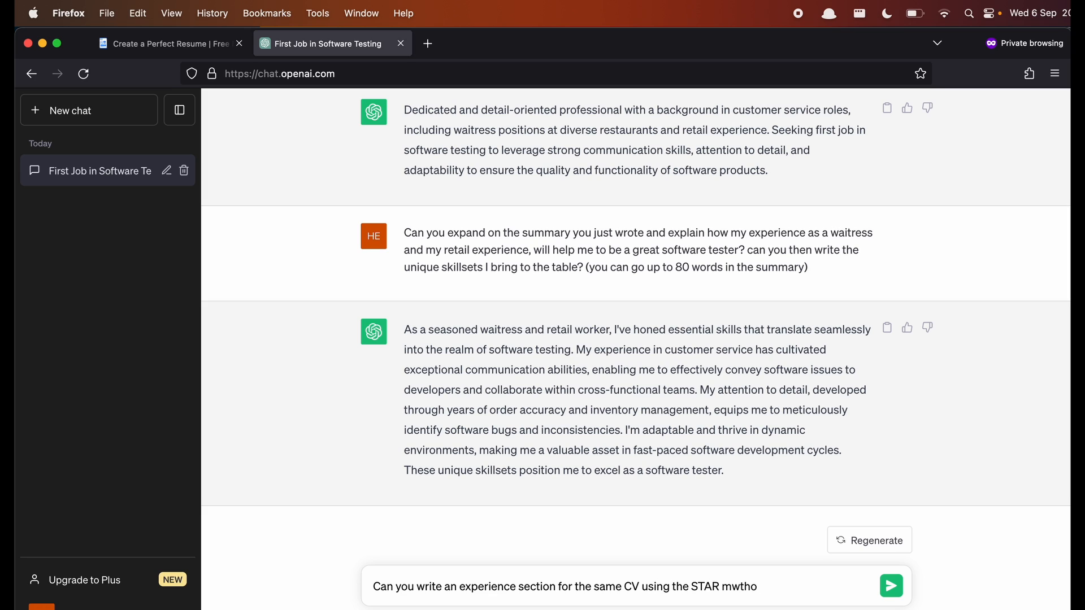
pyautogui.press('BackSpace')
pyautogui.press('BackSpace')
pyautogui.press('BackSpace')
pyautogui.press('BackSpace')
pyautogui.write('ethod? my tasks at the')
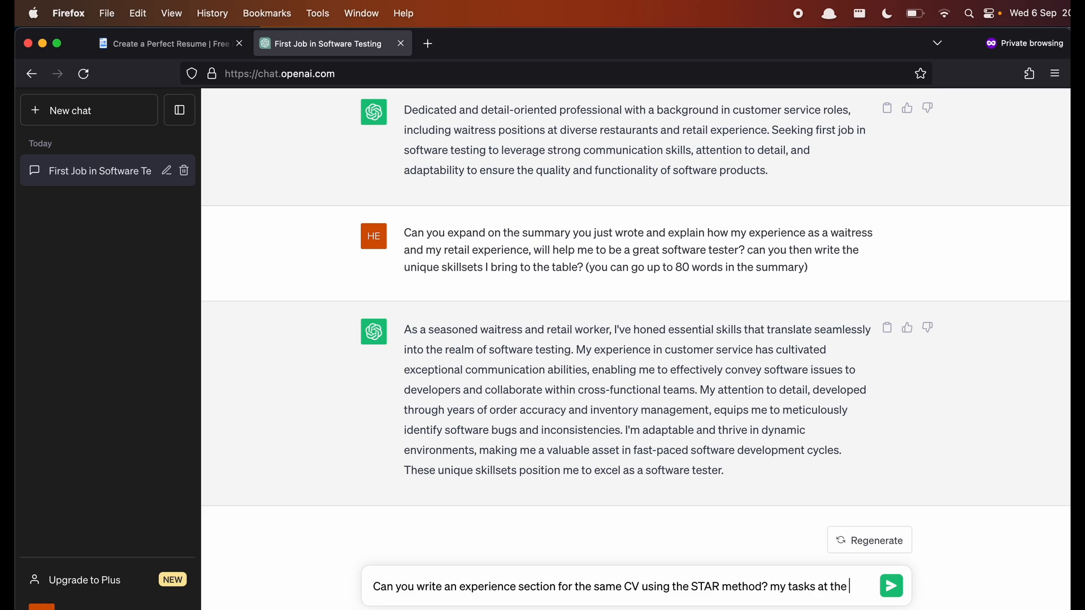
pyautogui.write(' restau')
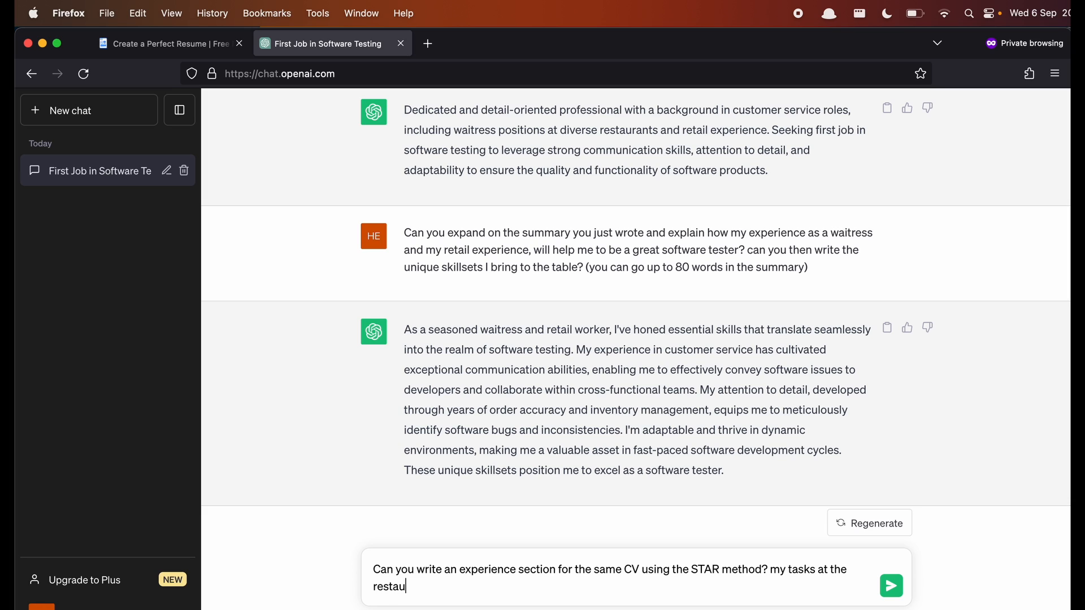
pyautogui.write('rant included: taking orders,')
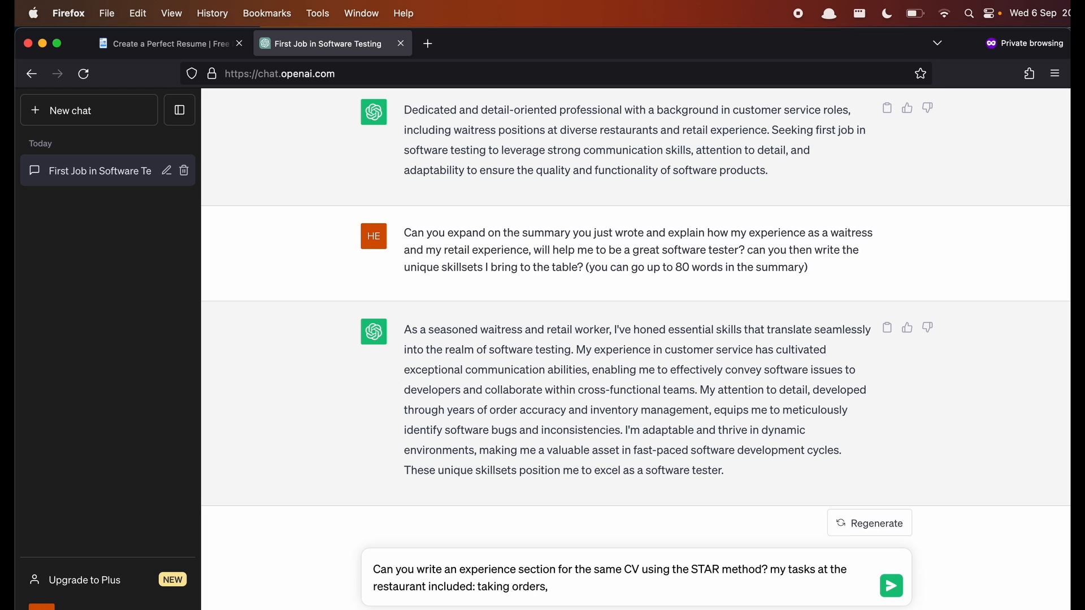
pyautogui.write(' welcoming csutomers to t')
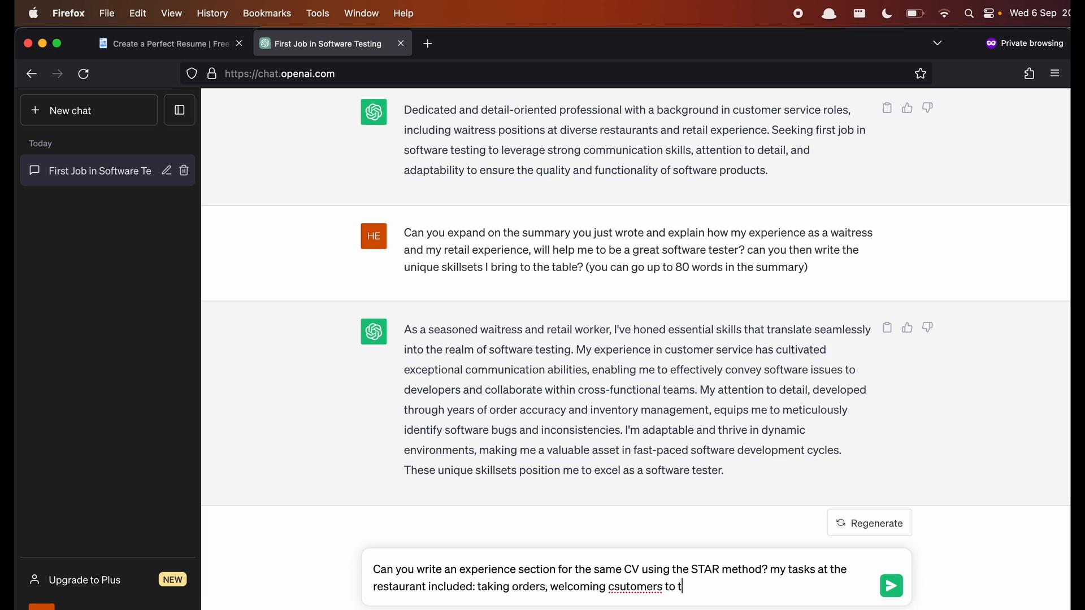
pyautogui.press('BackSpace')
pyautogui.press('BackSpace')
pyautogui.press('BackSpace')
pyautogui.press('BackSpace')
pyautogui.press('BackSpace')
pyautogui.press('BackSpace')
pyautogui.press('BackSpace')
pyautogui.press('BackSpace')
pyautogui.press('BackSpace')
pyautogui.press('BackSpace')
pyautogui.press('BackSpace')
pyautogui.press('BackSpace')
pyautogui.press('BackSpace')
pyautogui.press('BackSpace')
pyautogui.write('customers to the restaurant and')
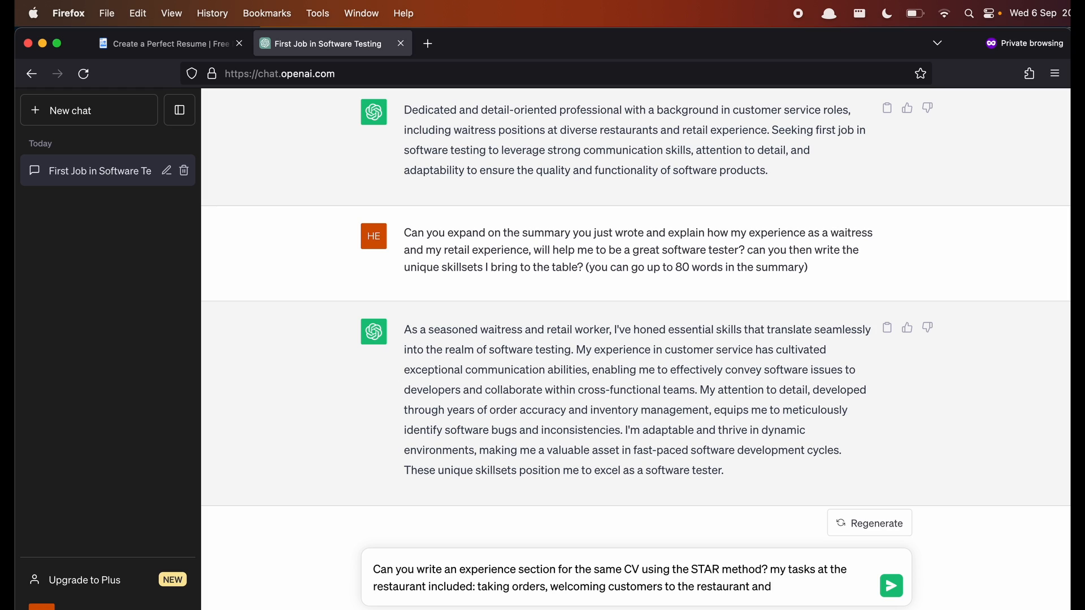
pyautogui.write('delivering food to tab')
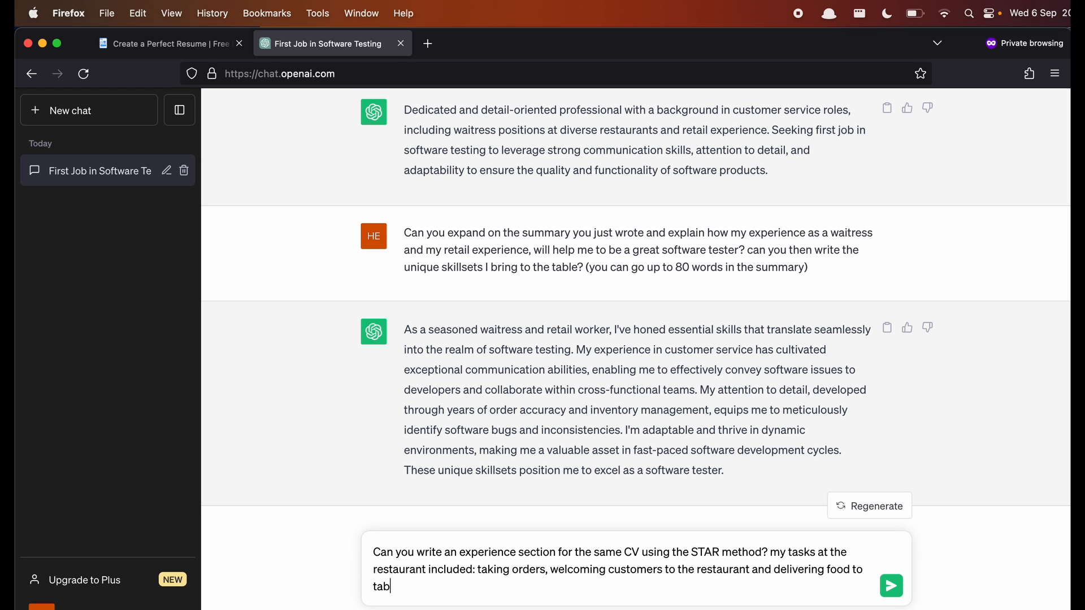
pyautogui.write('les.')
pyautogui.press('Return')
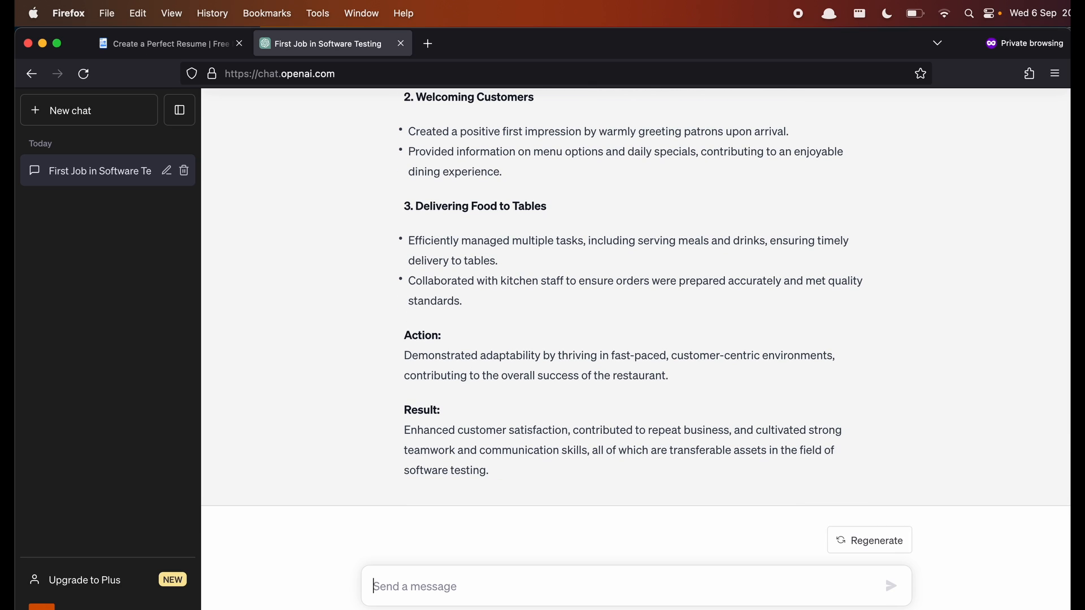
# - Clear the half-typed message and review the STAR answer's Situation, Task, Action and Result sections
pyautogui.write('On')
pyautogui.press('BackSpace')
pyautogui.press('BackSpace')
pyautogui.write('Ins')
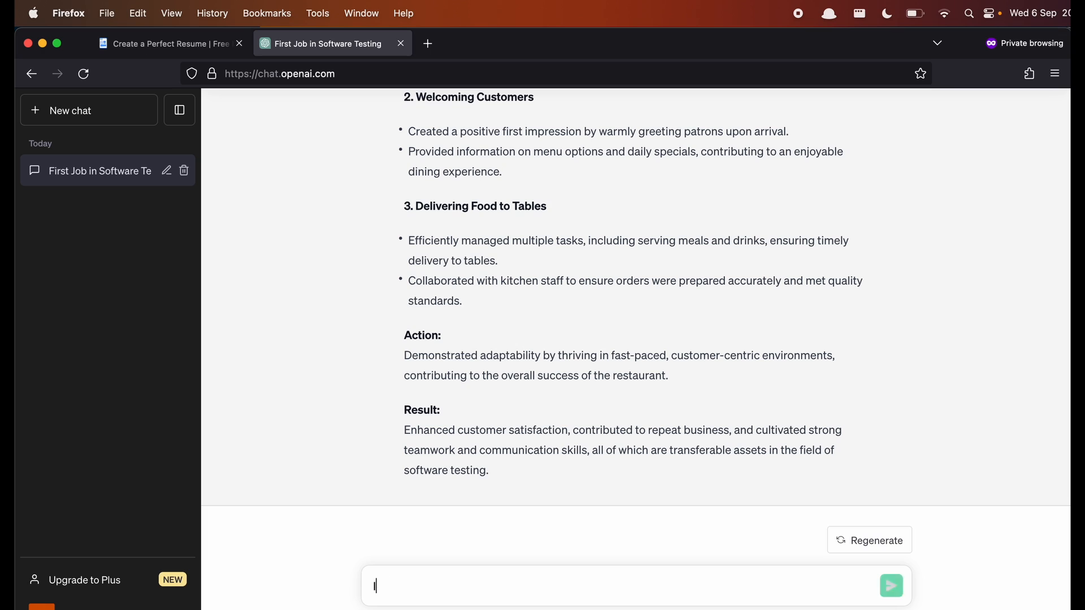
pyautogui.press('BackSpace')
pyautogui.press('BackSpace')
pyautogui.press('BackSpace')
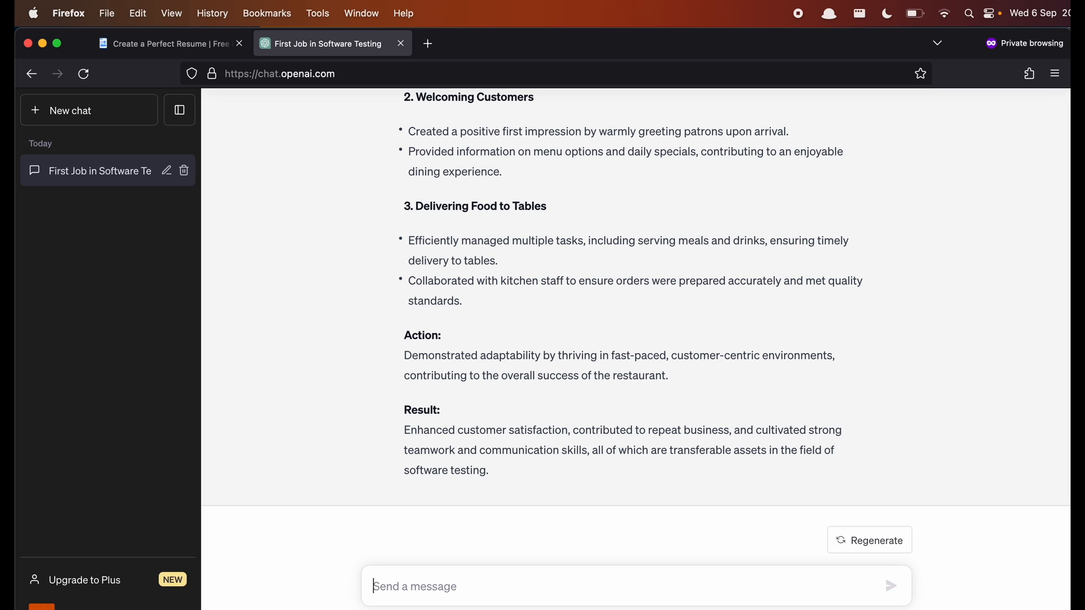
pyautogui.scroll(10, 594, 509)
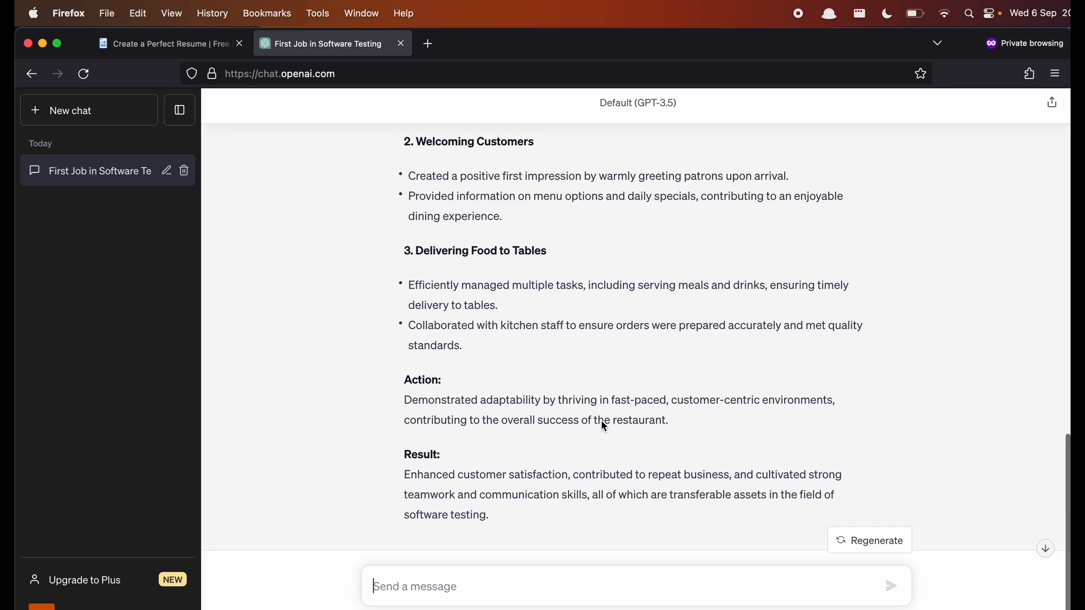
pyautogui.scroll(-1, 603, 425)
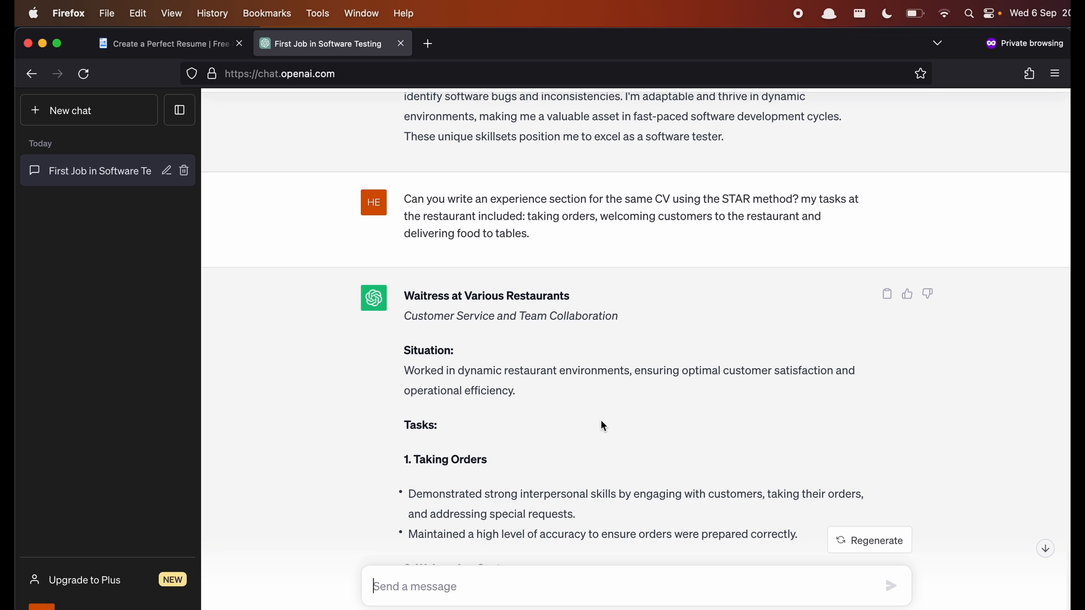
pyautogui.scroll(-5, 603, 427)
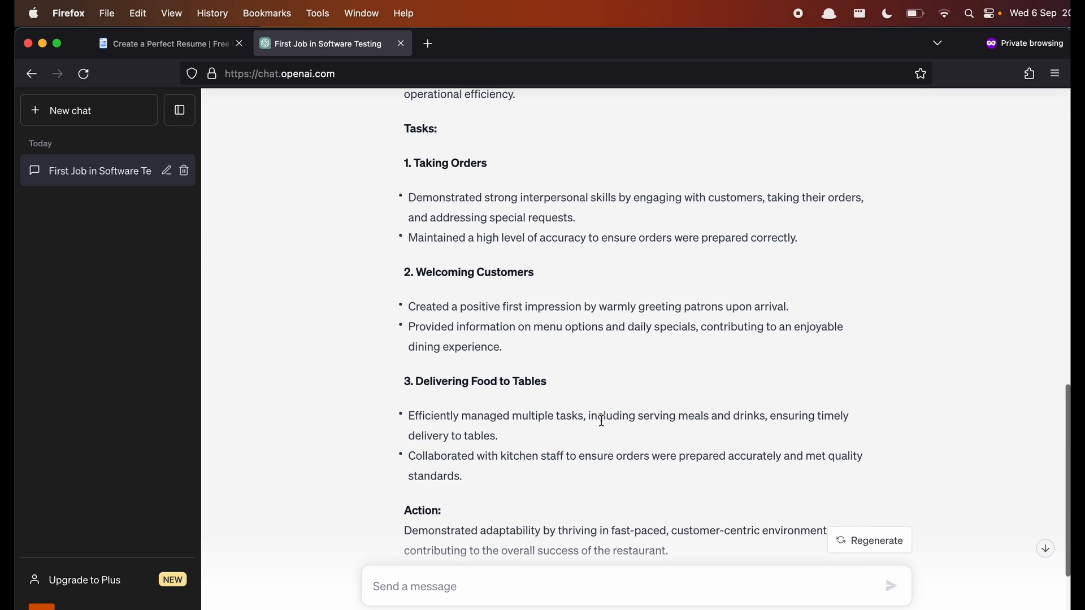
pyautogui.scroll(-4, 602, 420)
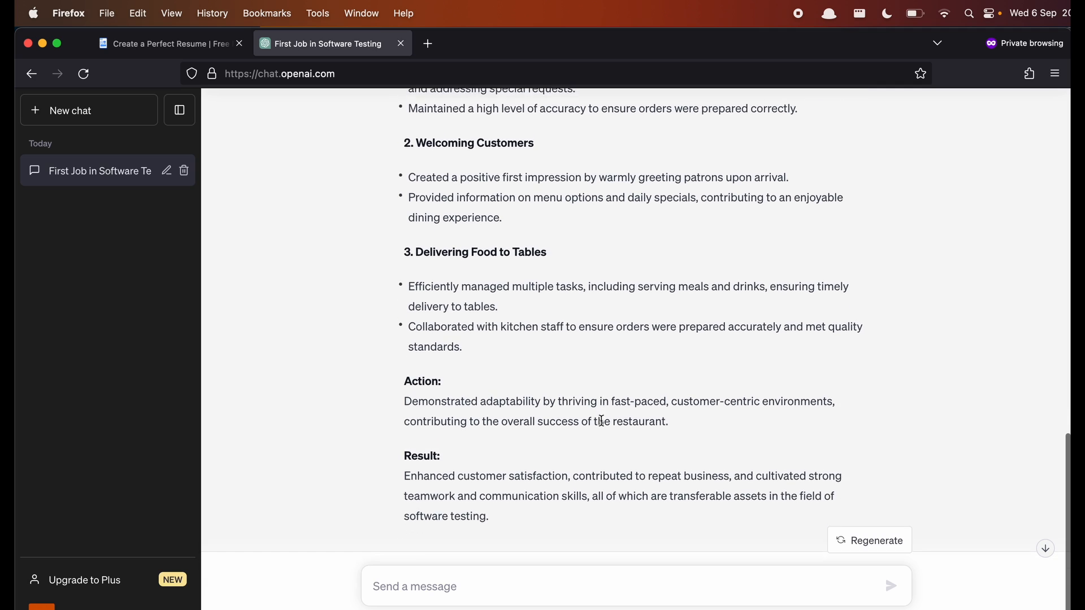
# - Draft a follow-up asking ChatGPT to combine the separate STAR bullets so one bullet addresses all aspects
pyautogui.write('Instea')
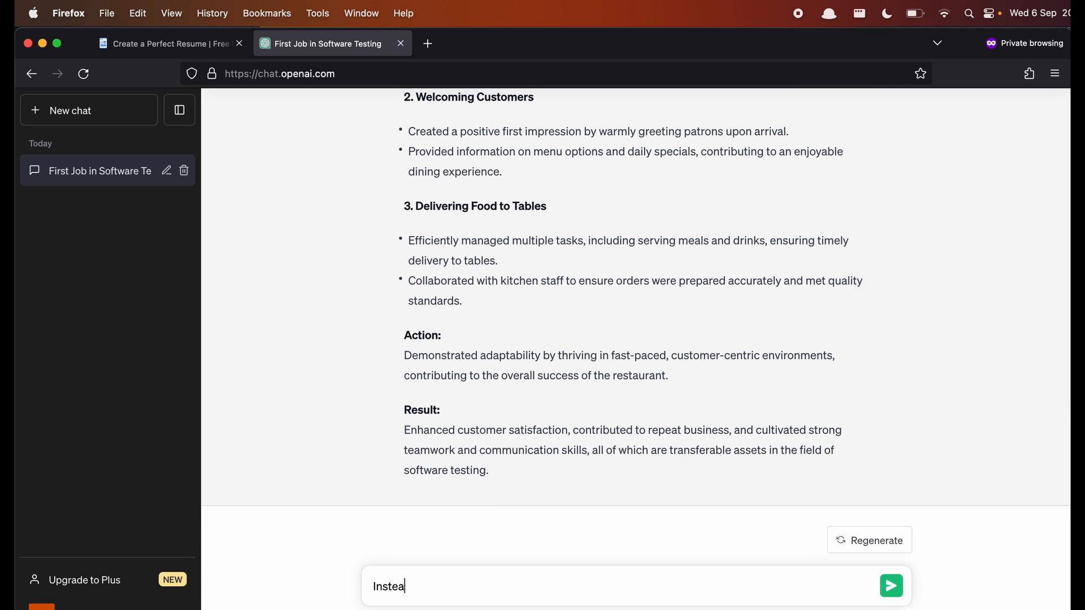
pyautogui.write('d ofhaving a c')
pyautogui.press('BackSpace')
pyautogui.write('separate bullet po')
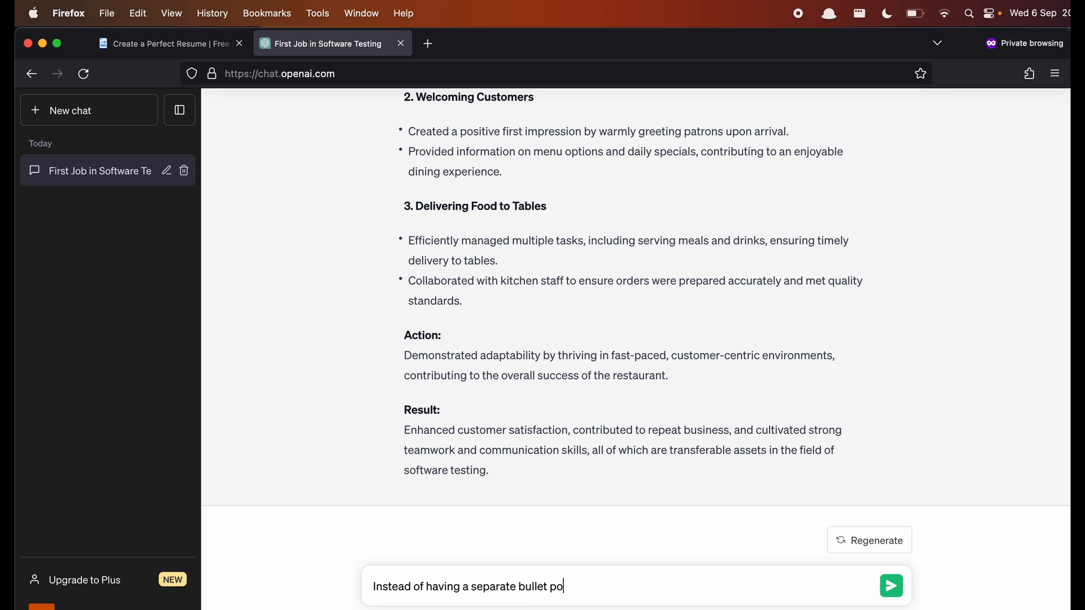
pyautogui.write('intfo each part')
pyautogui.press('BackSpace')
pyautogui.press('BackSpace')
pyautogui.press('BackSpace')
pyautogui.press('BackSpace')
pyautogui.press('BackSpace')
pyautogui.press('BackSpace')
pyautogui.press('BackSpace')
pyautogui.press('BackSpace')
pyautogui.press('BackSpace')
pyautogui.press('BackSpace')
pyautogui.press('BackSpace')
pyautogui.press('BackSpace')
pyautogui.write('for each part of STAR')
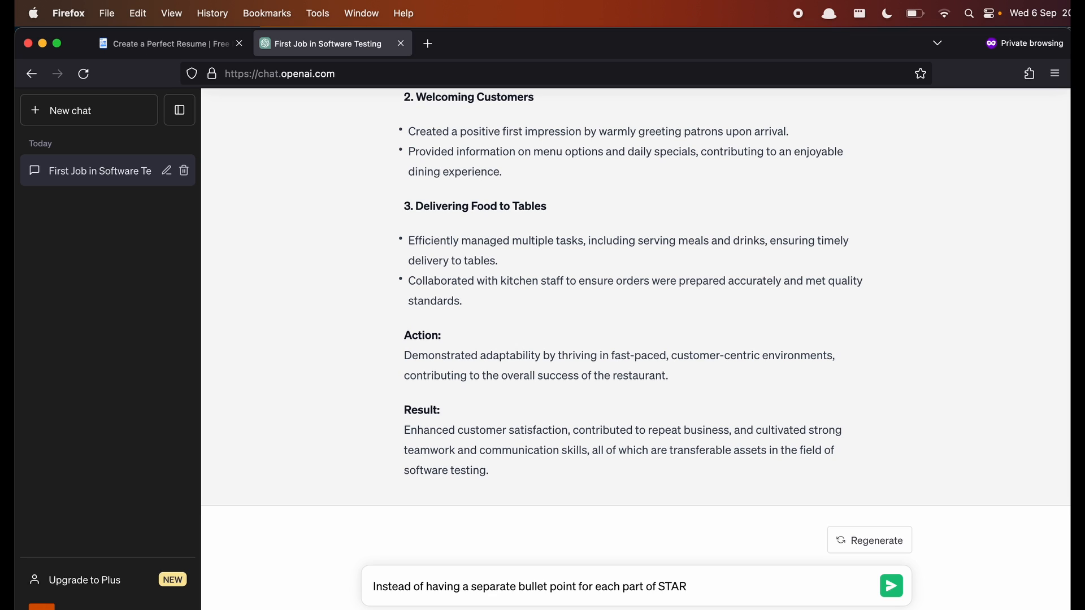
pyautogui.write(', can you combine t')
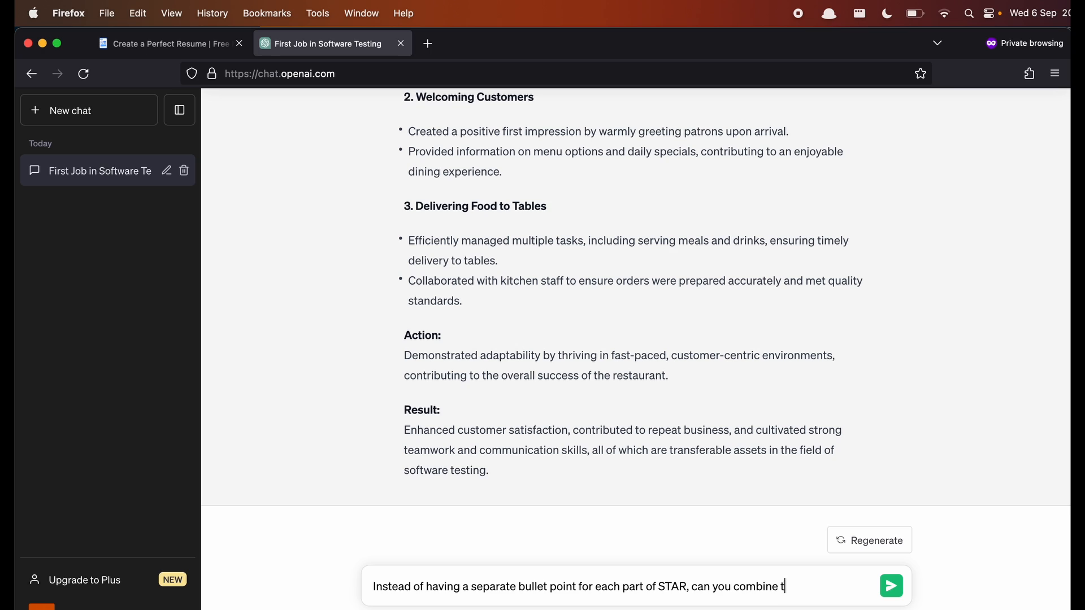
pyautogui.write('hem, so one bullet point addres')
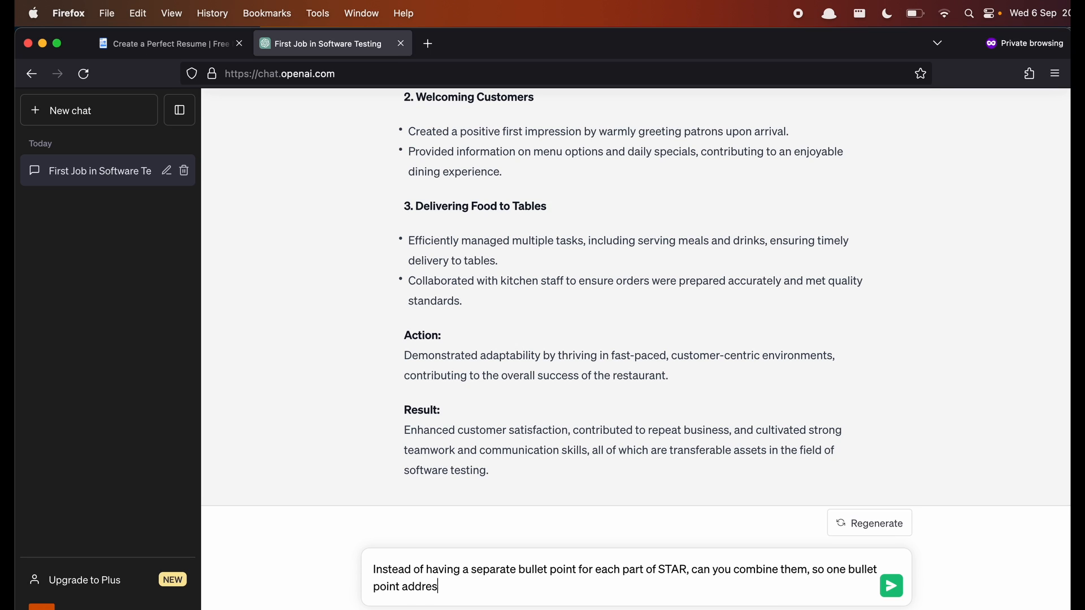
pyautogui.write('ses all aspects of STAR?')
# - Send the combine request and review the reworked 'Waitress at Various Restaurants' STAR entry
pyautogui.press('Return')
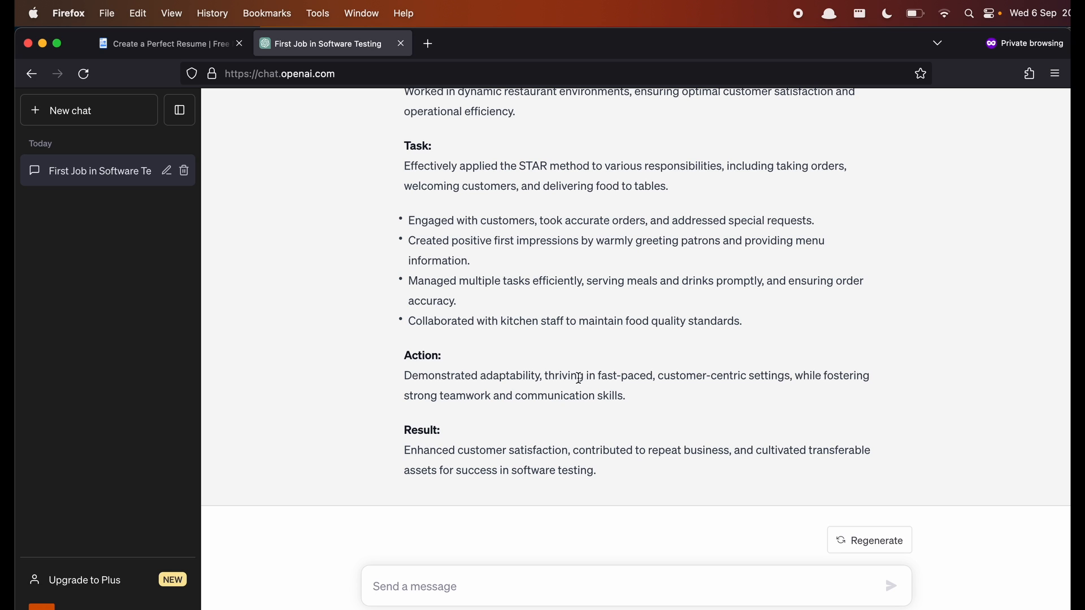
pyautogui.scroll(4, 577, 377)
pyautogui.scroll(-1, 579, 378)
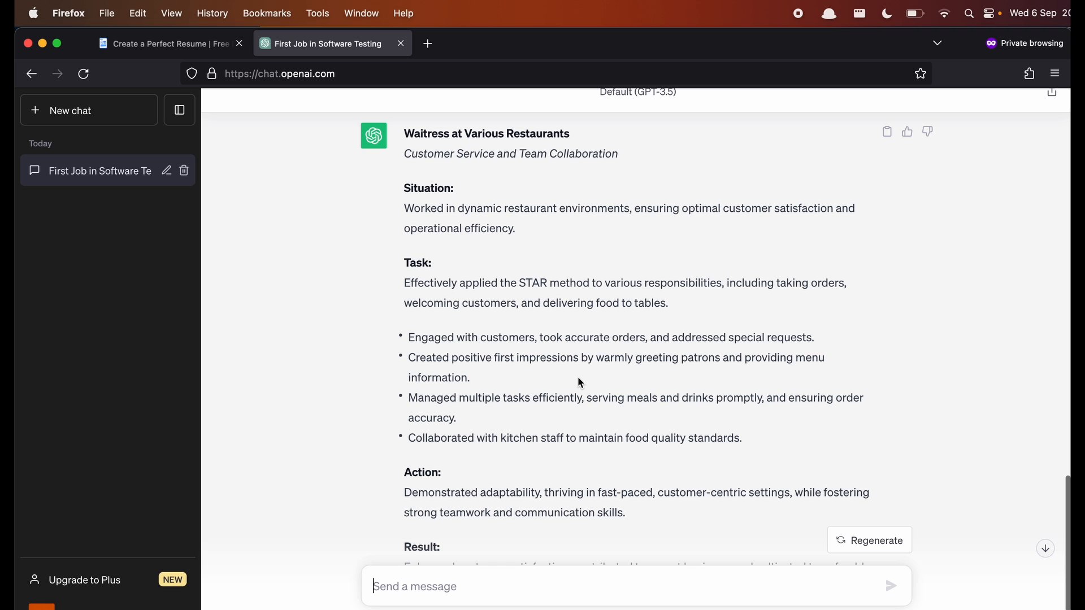
pyautogui.scroll(-2, 578, 378)
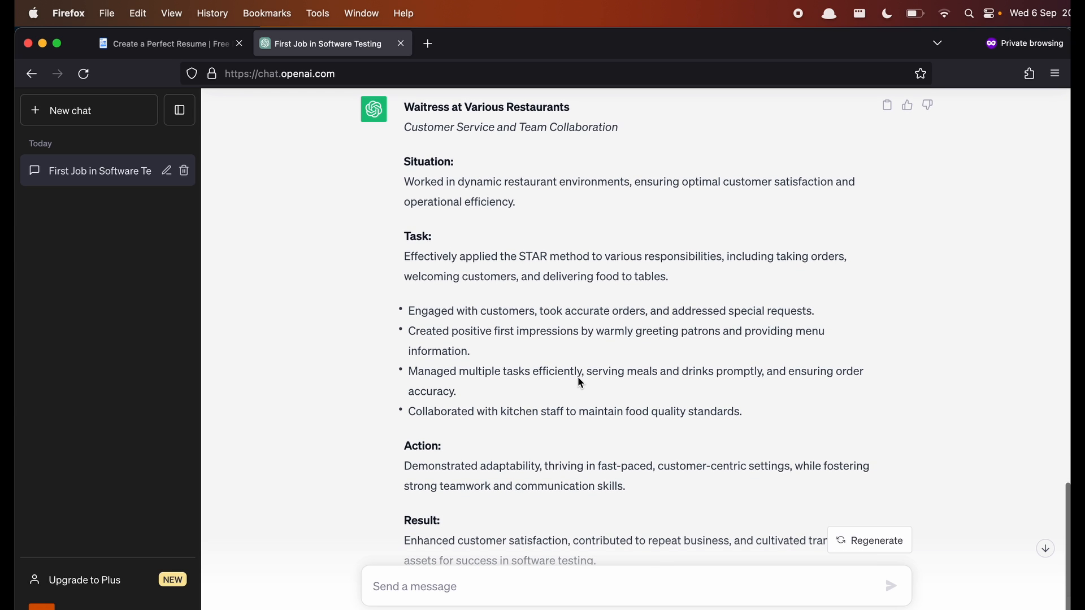
pyautogui.scroll(-2, 580, 383)
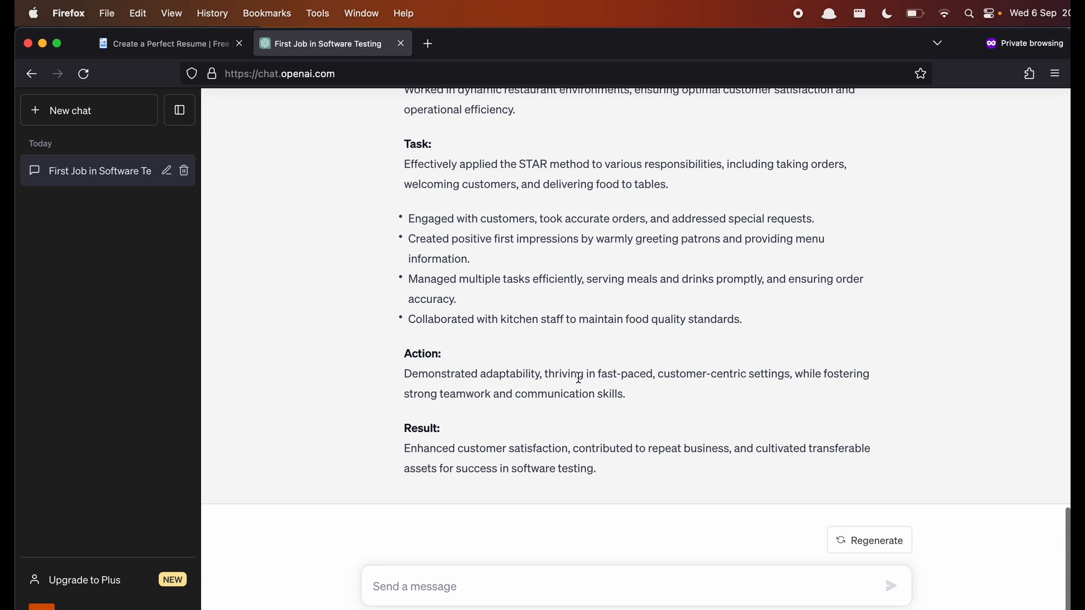
pyautogui.scroll(5, 577, 377)
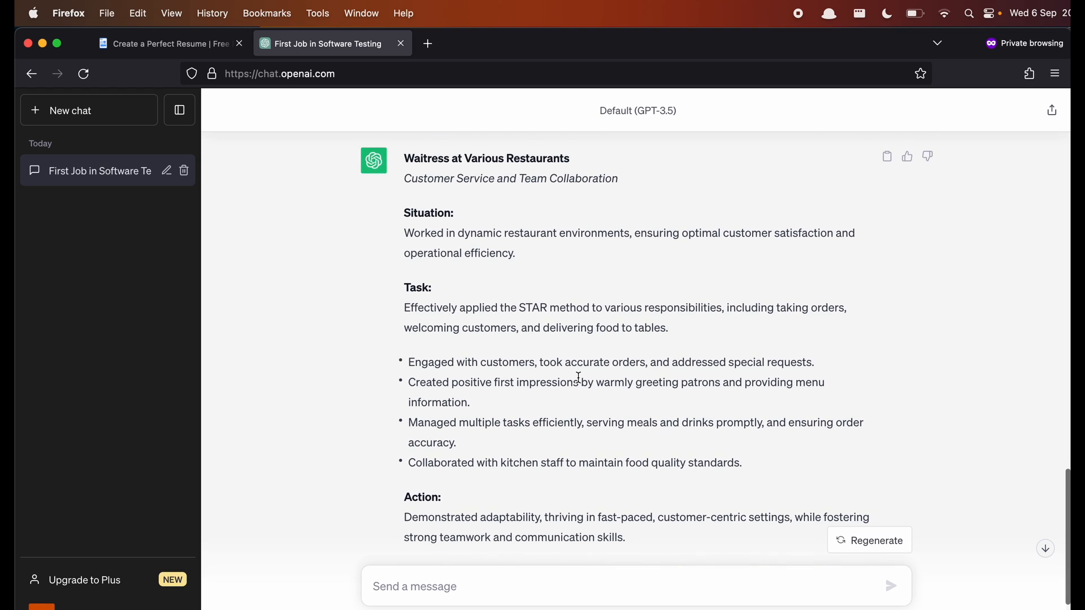
pyautogui.scroll(2, 577, 378)
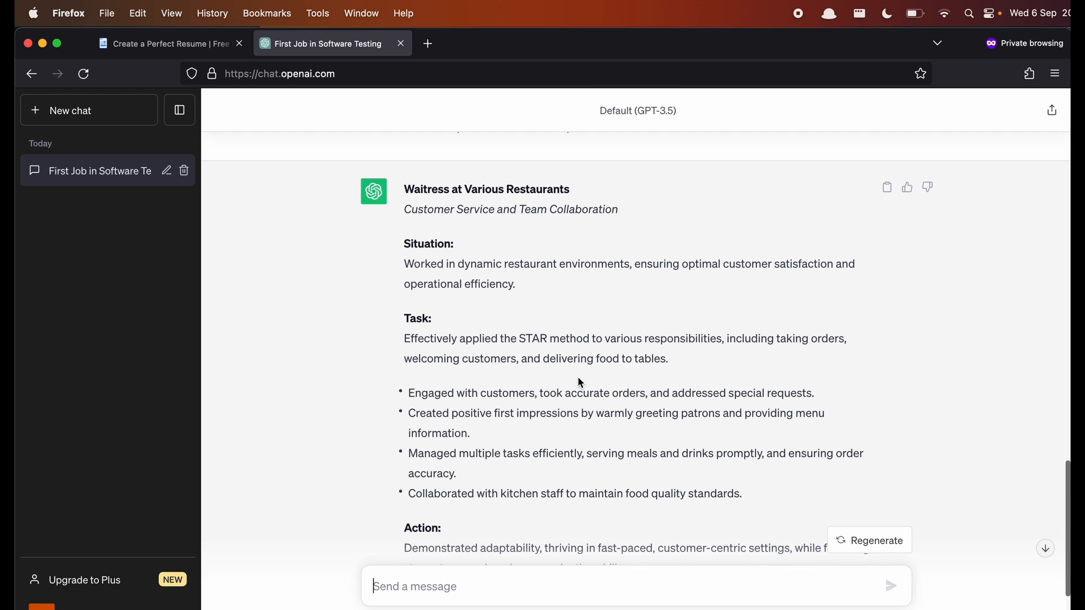
pyautogui.scroll(-5, 581, 383)
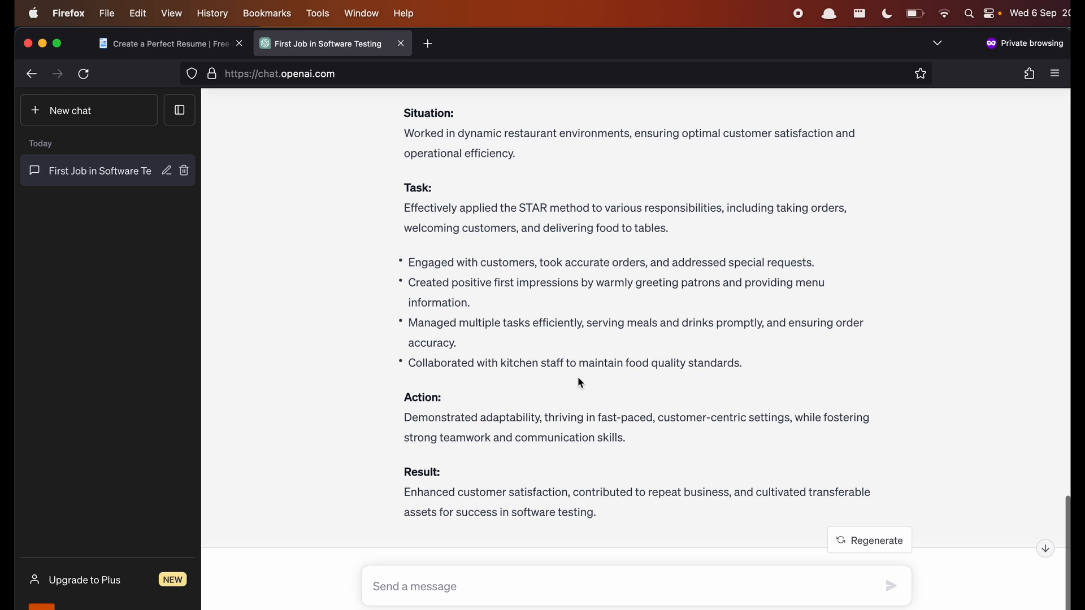
pyautogui.scroll(3, 578, 383)
# - Ask ChatGPT to condense the experience into two bullet points, each with situation, task, action and result
pyautogui.write('Can yo')
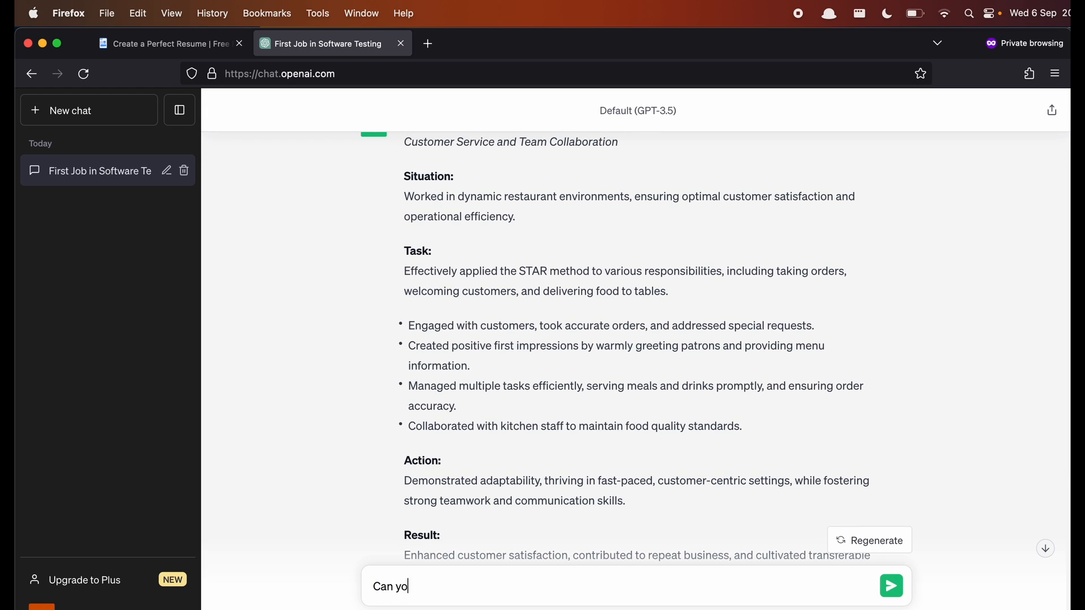
pyautogui.write('u combine the above to tw')
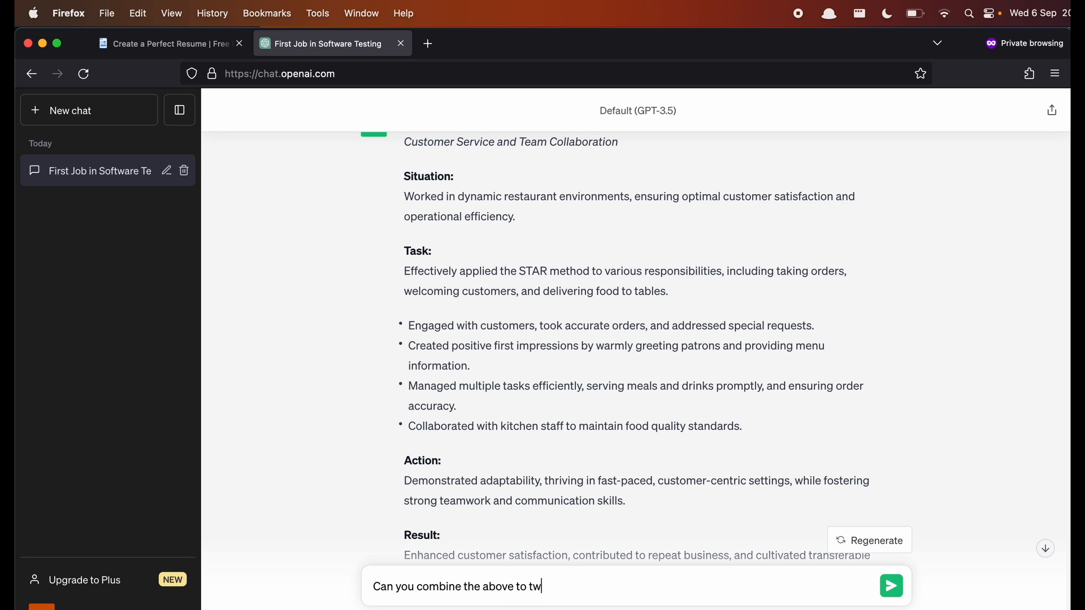
pyautogui.write('o bulletpoints? each b')
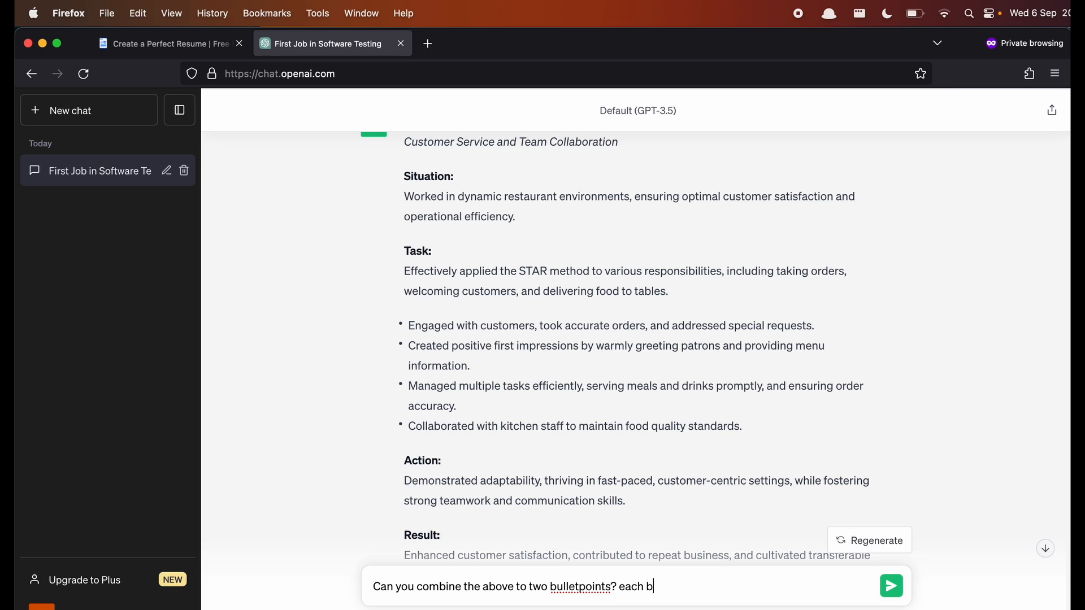
pyautogui.write('ullet point includes a sit')
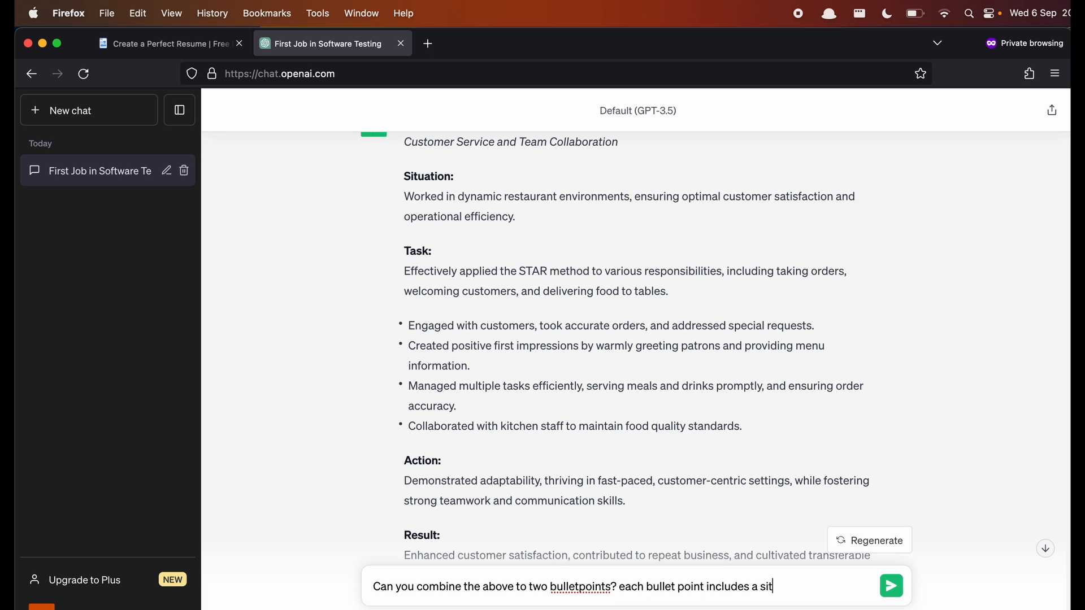
pyautogui.write('uation, task, action and result')
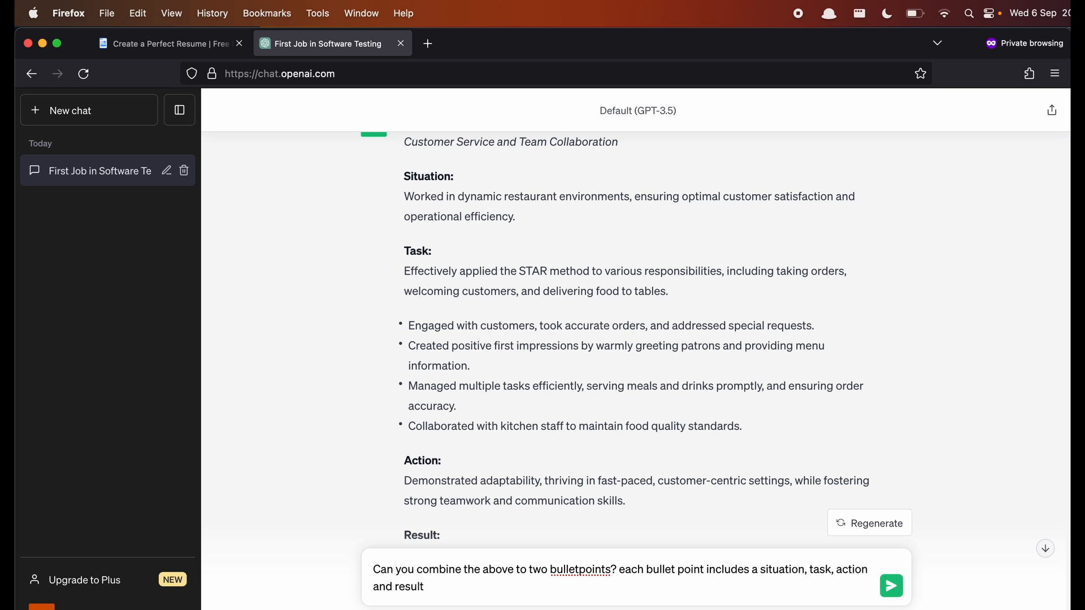
pyautogui.press('Return')
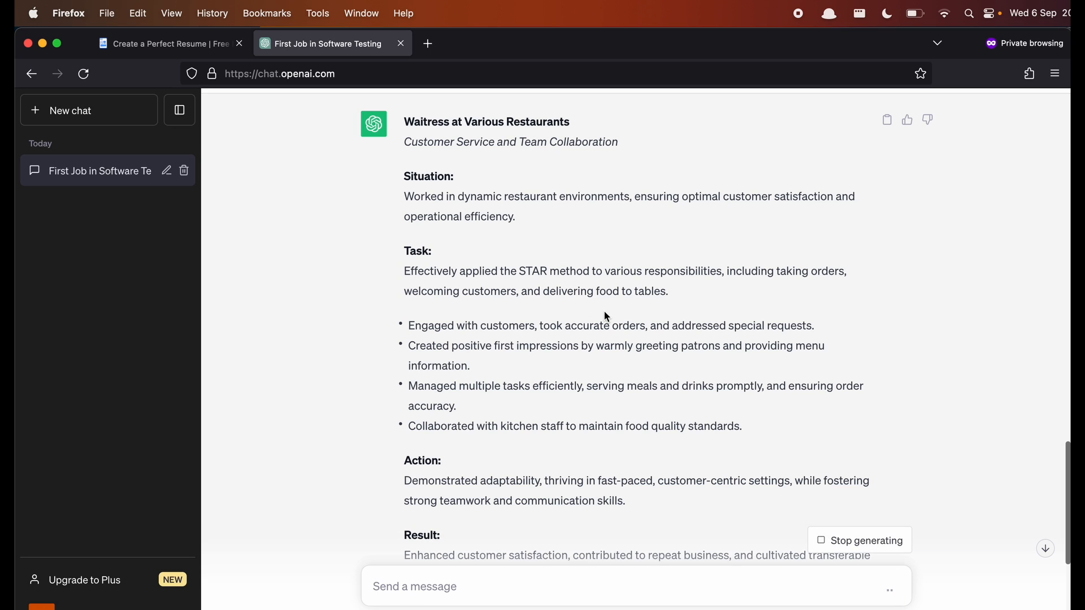
# - Review the 'SITUATION & TASK' / 'ACTION & RESULT' reply and highlight the customer satisfaction result sentence
pyautogui.scroll(-5, 603, 310)
pyautogui.scroll(-3, 603, 310)
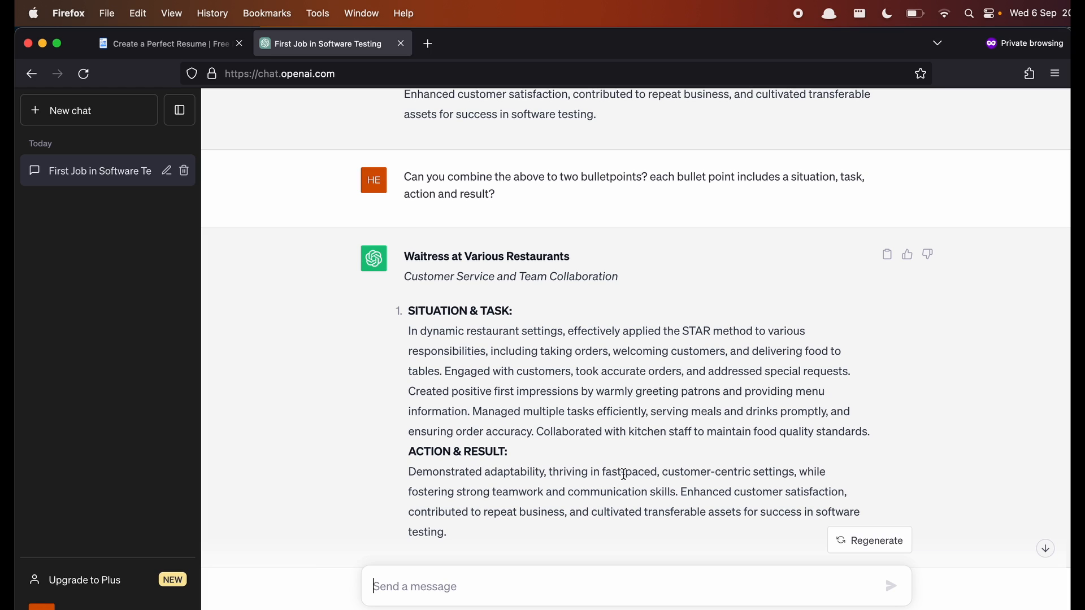
pyautogui.moveTo(682, 492); pyautogui.dragTo(710, 532)
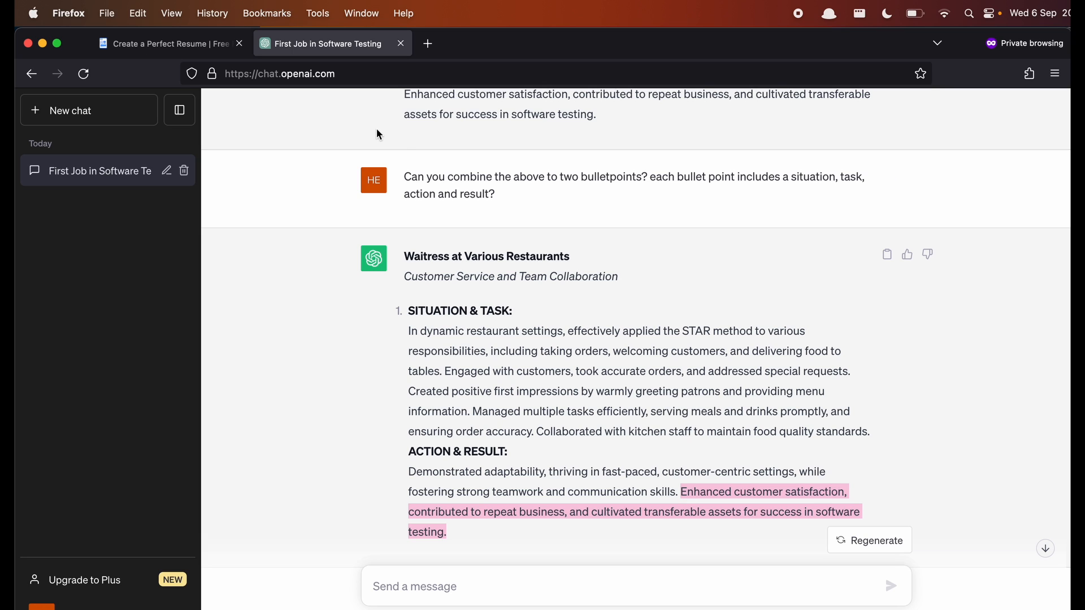
# - Back in Resumaker.ai, start a new resume and browse the template carousel to the blue-grey banner template
pyautogui.click(210, 45)
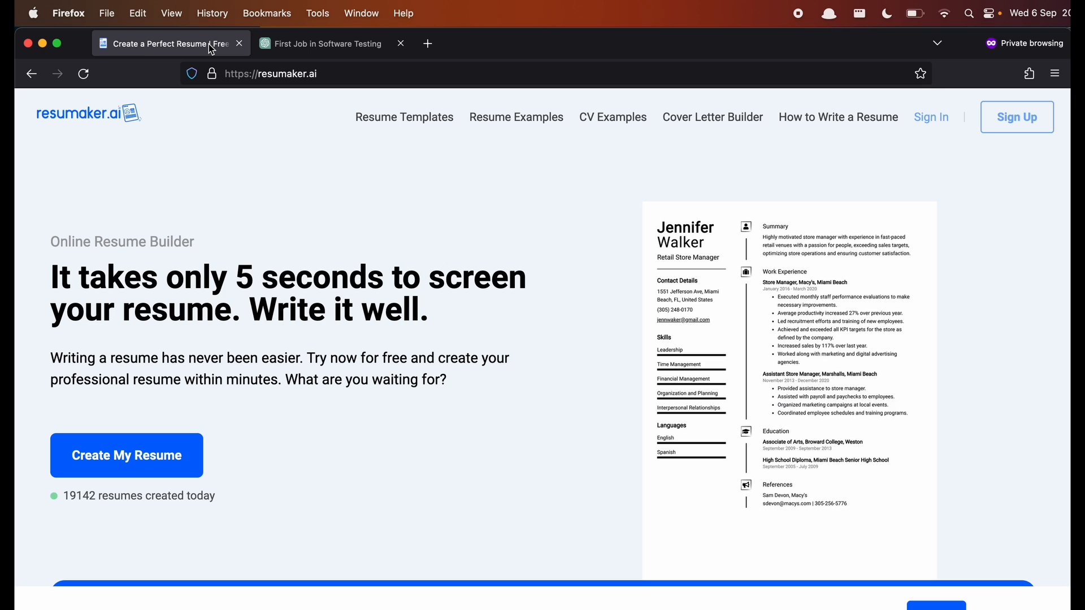
pyautogui.click(170, 446)
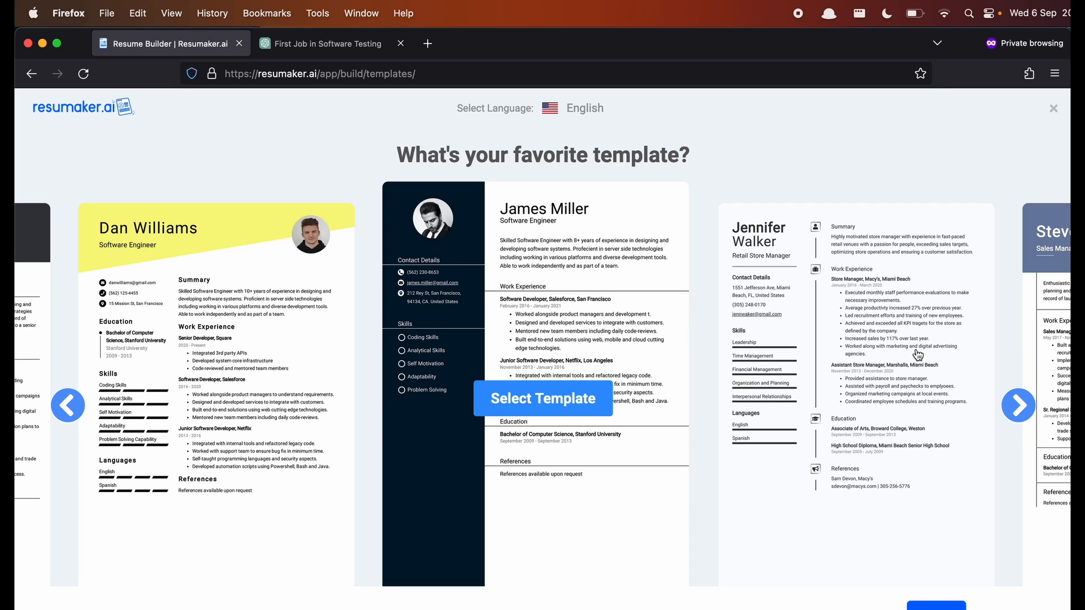
pyautogui.click(1019, 404)
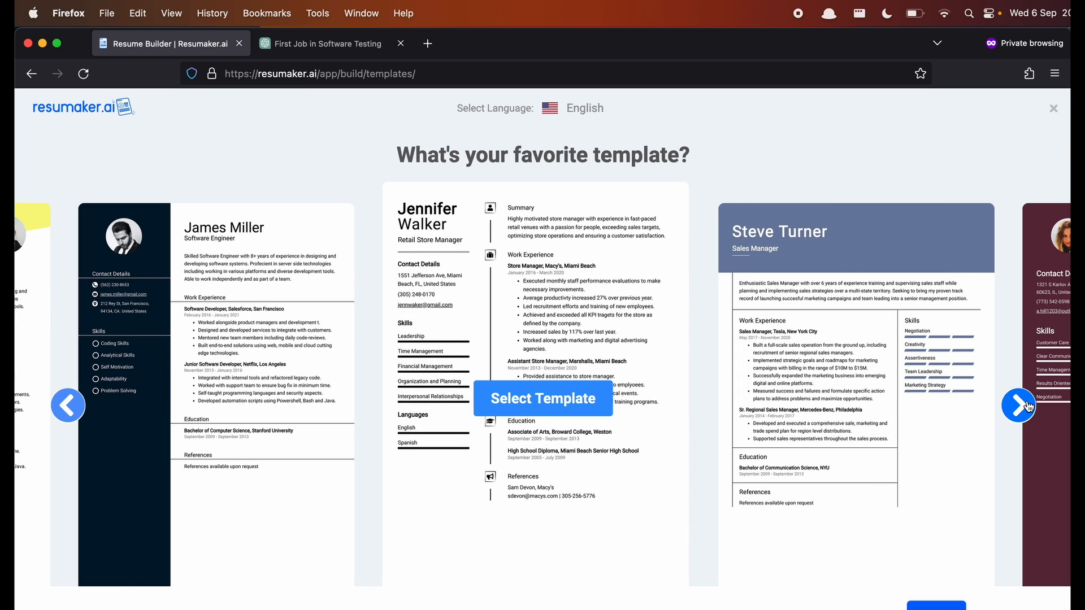
pyautogui.click(1023, 406)
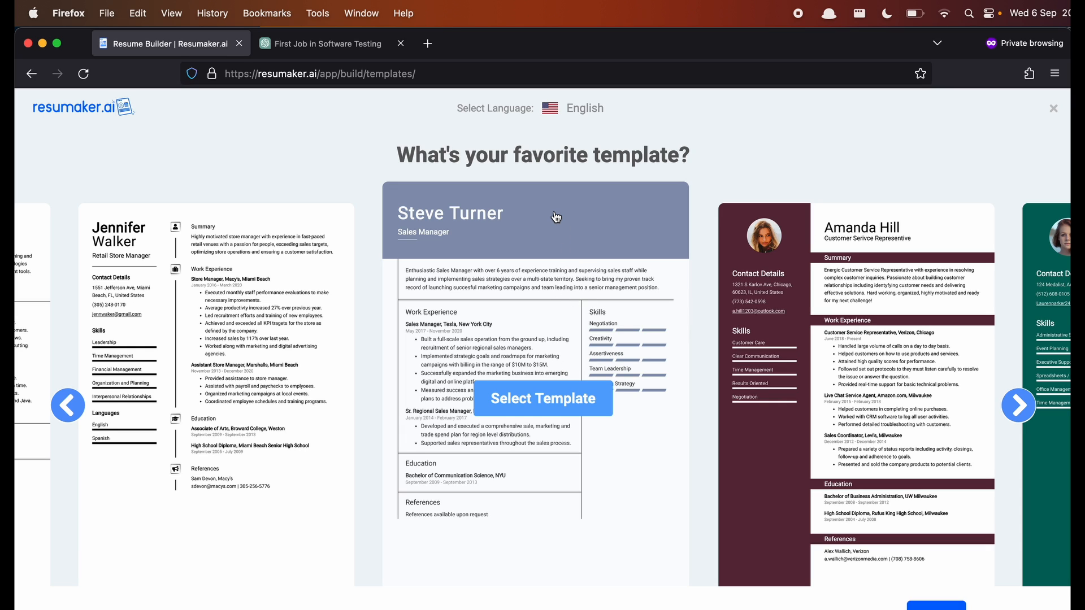
# - Select the centred template and enter the person's first name, last name and e-mail address
pyautogui.click(545, 398)
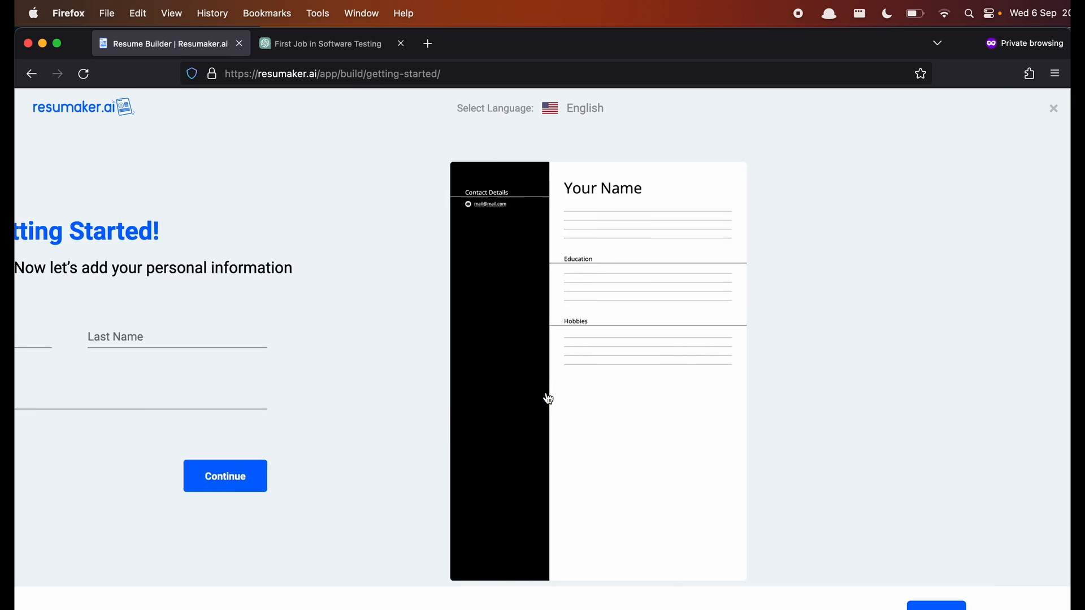
pyautogui.click(236, 330)
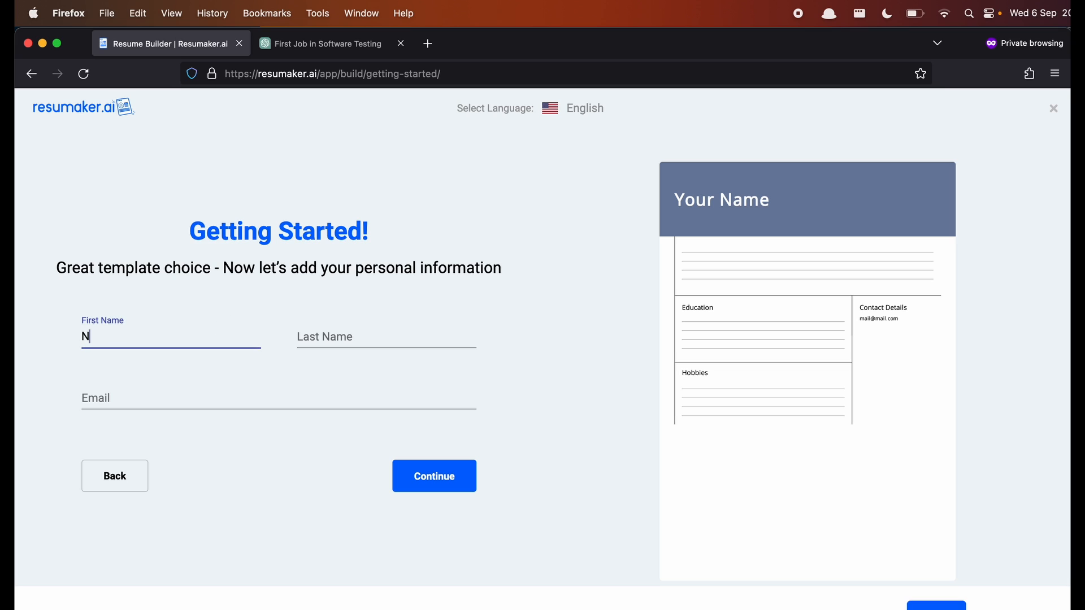
pyautogui.press('Tab')
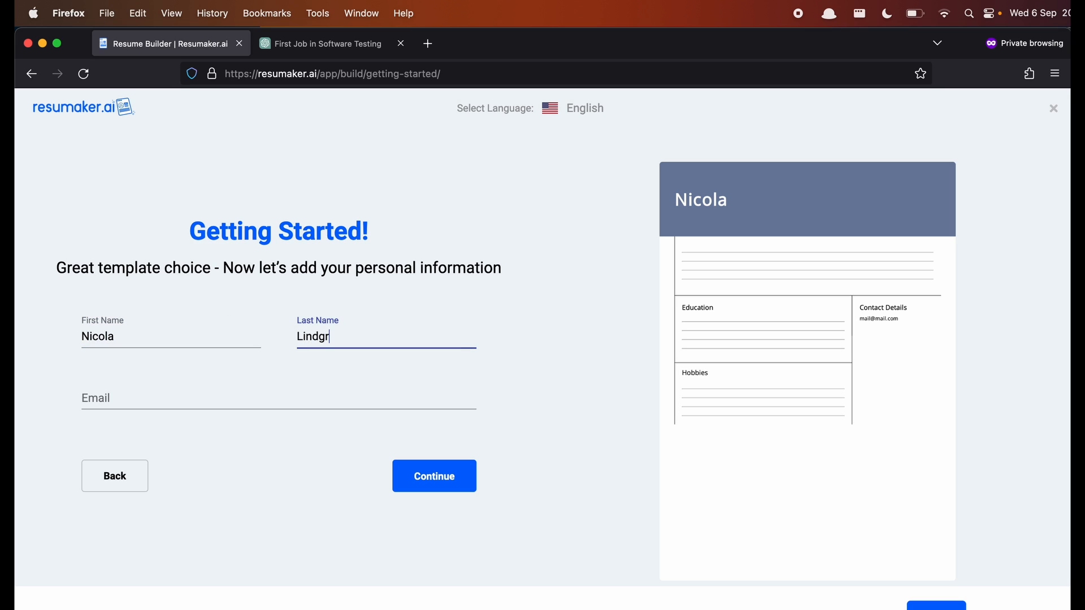
pyautogui.press('Tab')
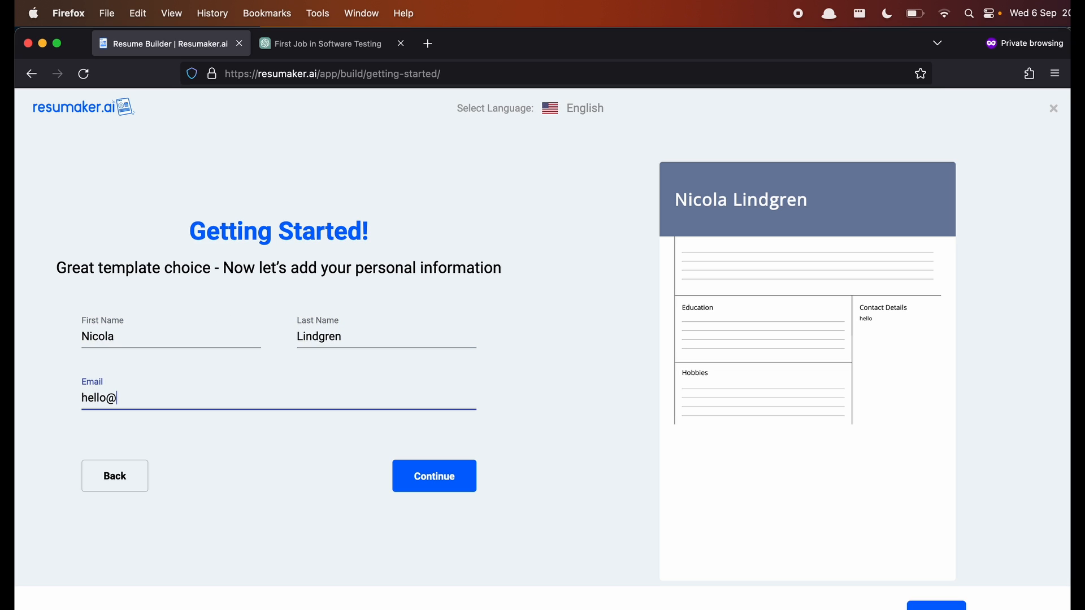
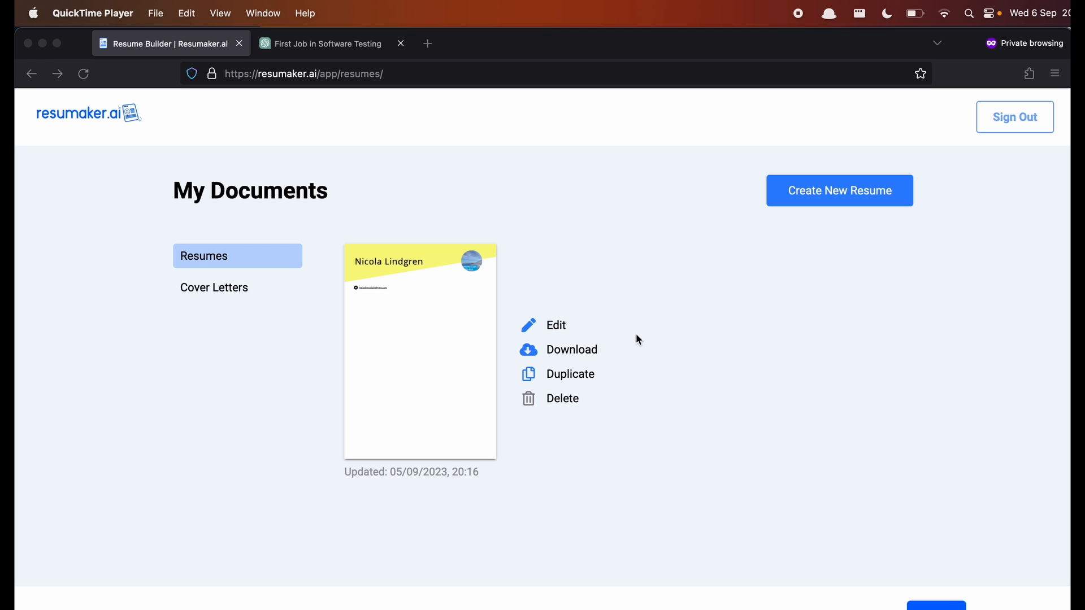
# - Open the resume's edit page and choose the 'Software Tester' job title suggestion
pyautogui.click(826, 187)
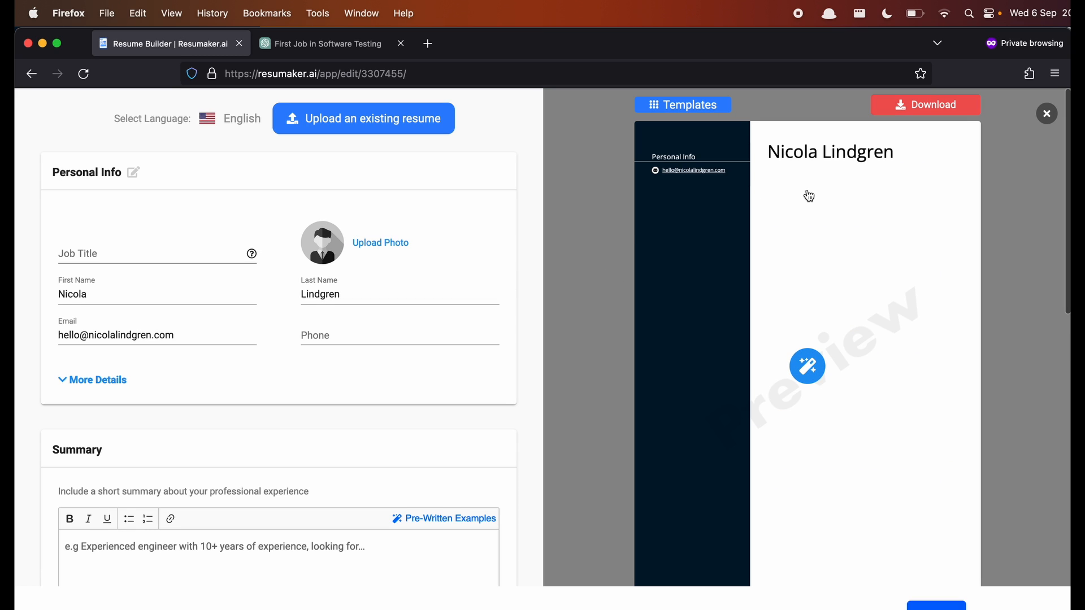
pyautogui.click(171, 248)
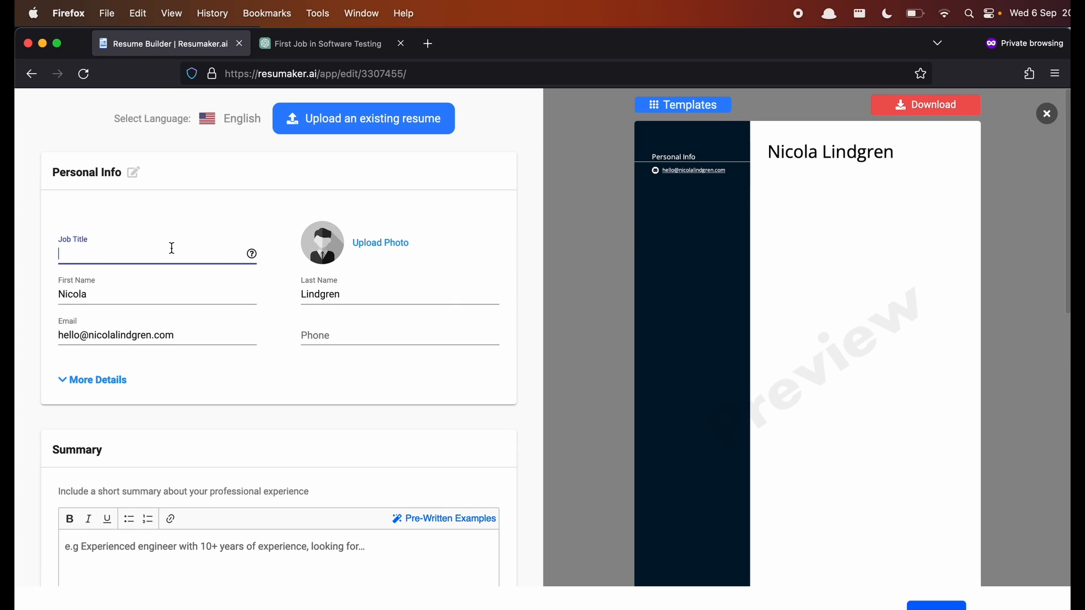
pyautogui.write('Software')
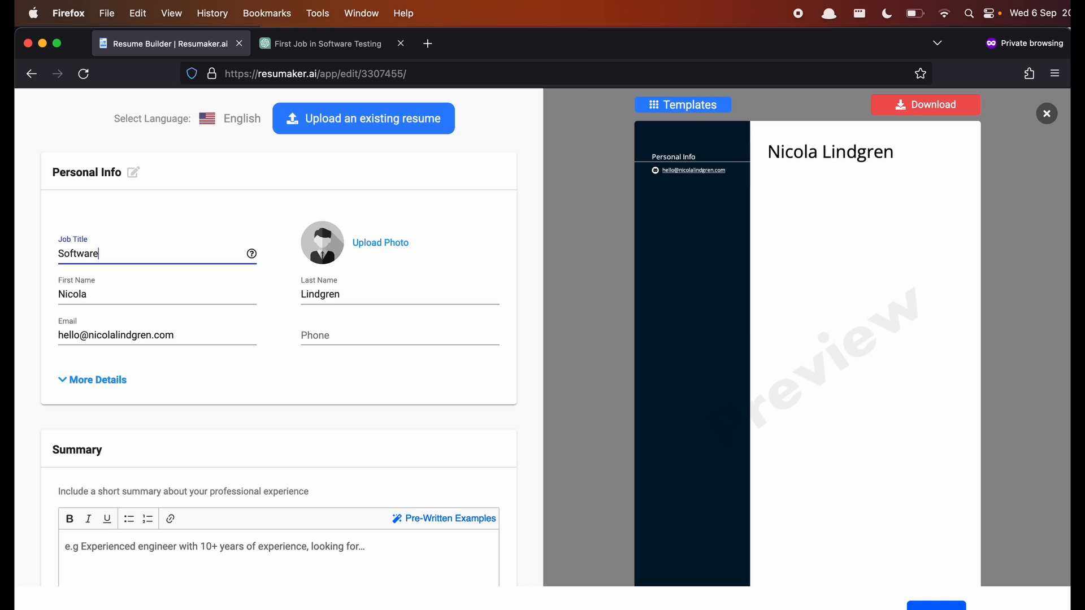
pyautogui.write(' Tes')
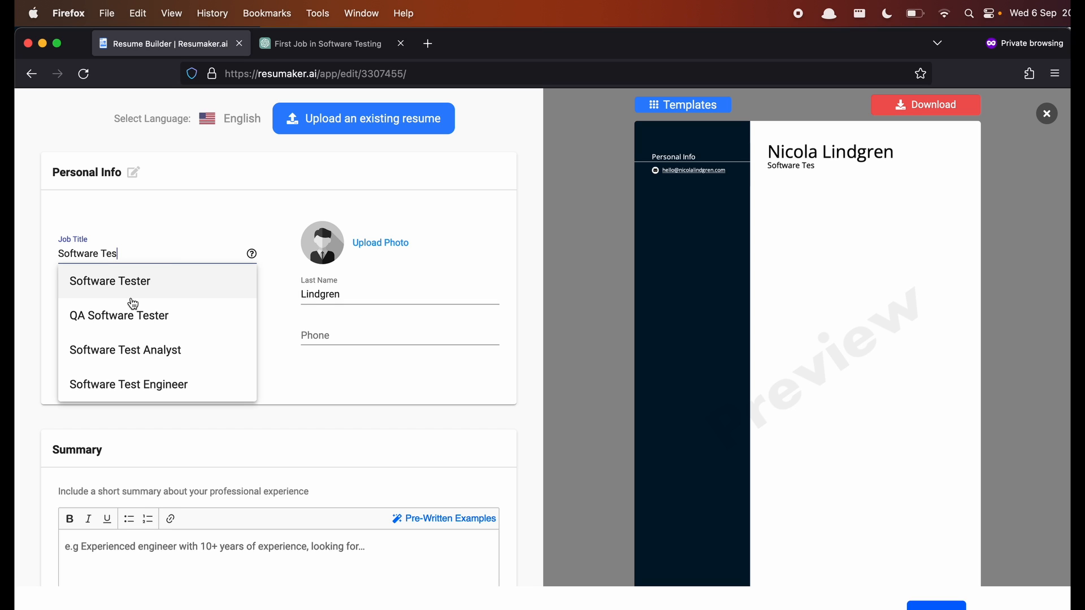
pyautogui.click(148, 282)
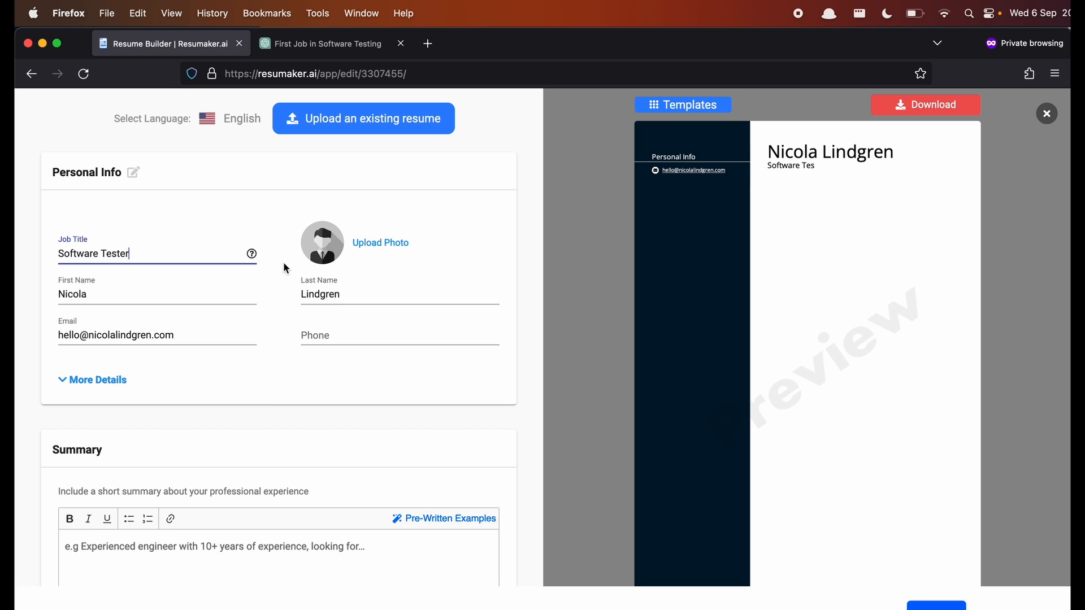
# - Open and dismiss the Upload Photo window twice without adding a photo
pyautogui.click(389, 244)
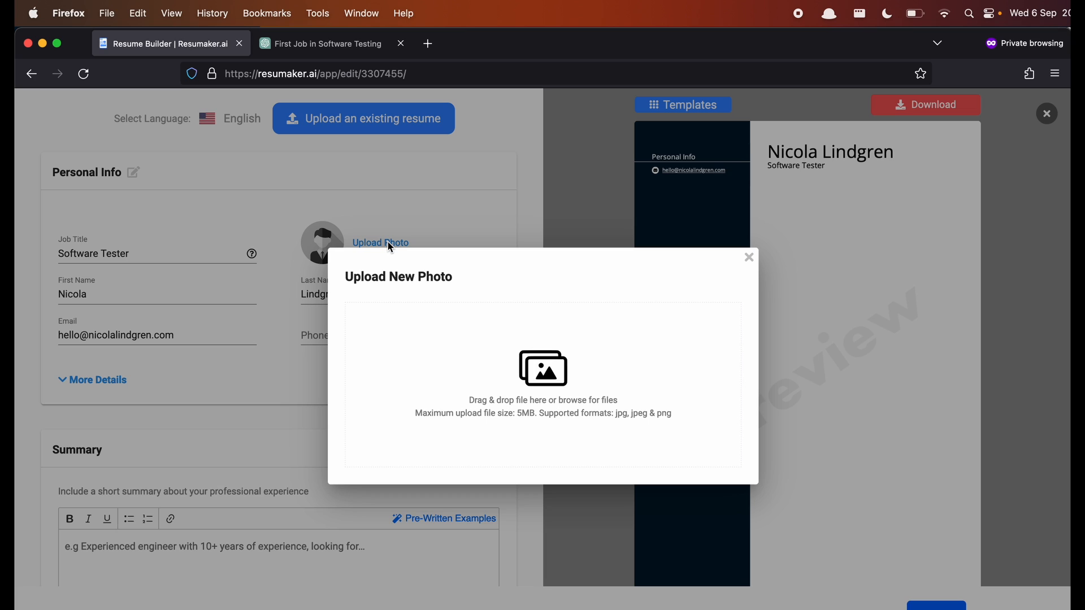
pyautogui.click(749, 258)
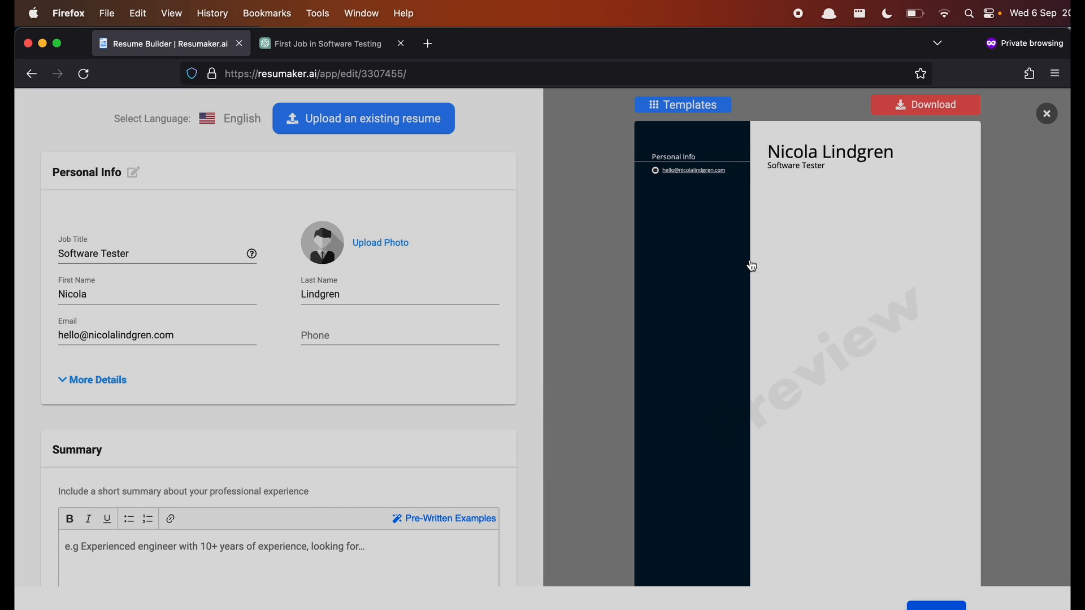
pyautogui.click(500, 228)
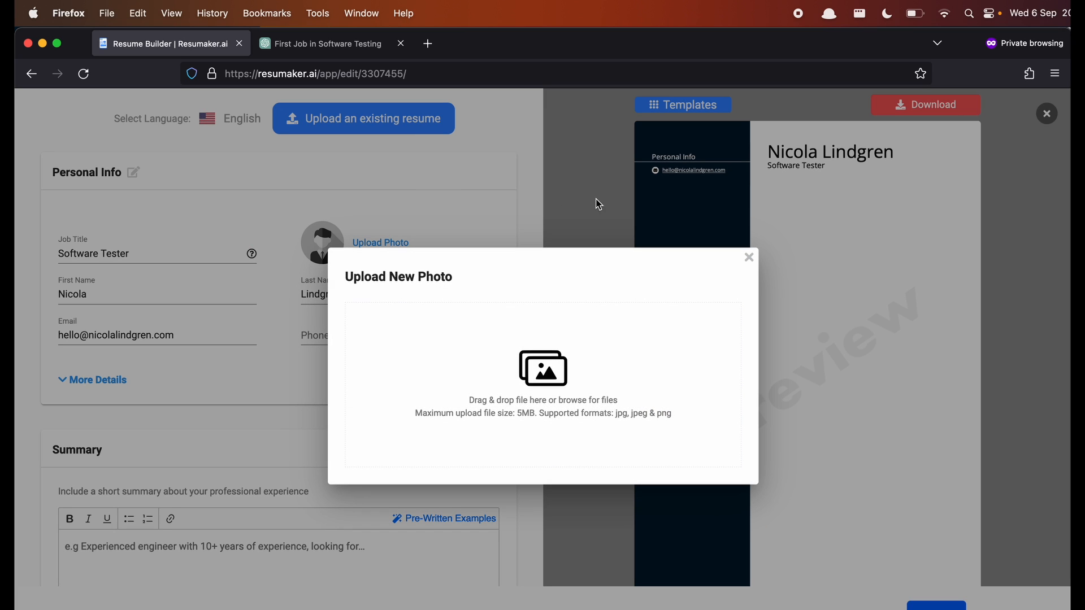
pyautogui.click(749, 261)
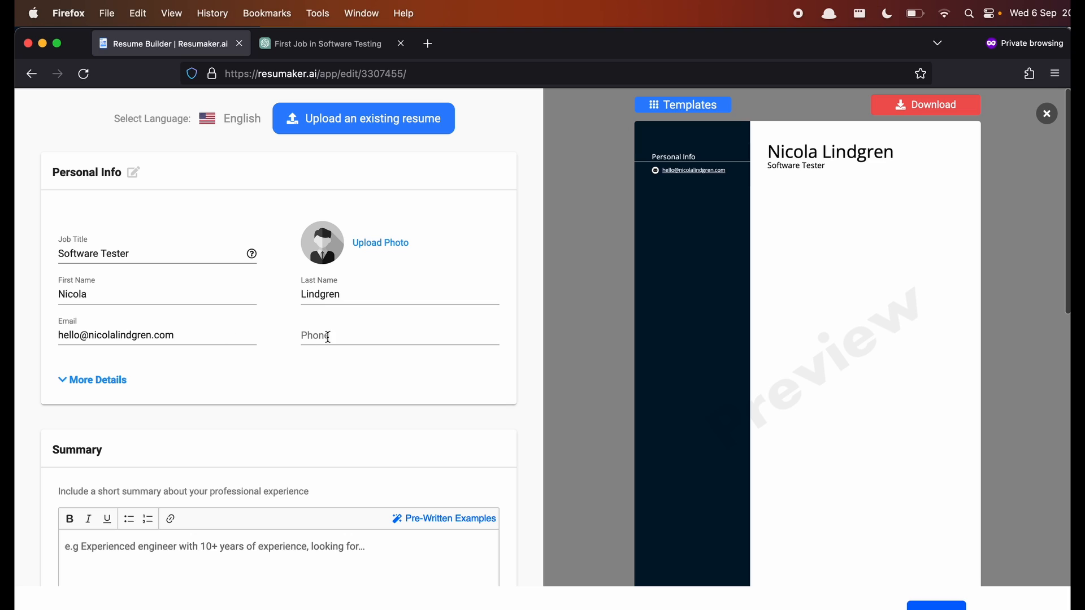
pyautogui.click(348, 336)
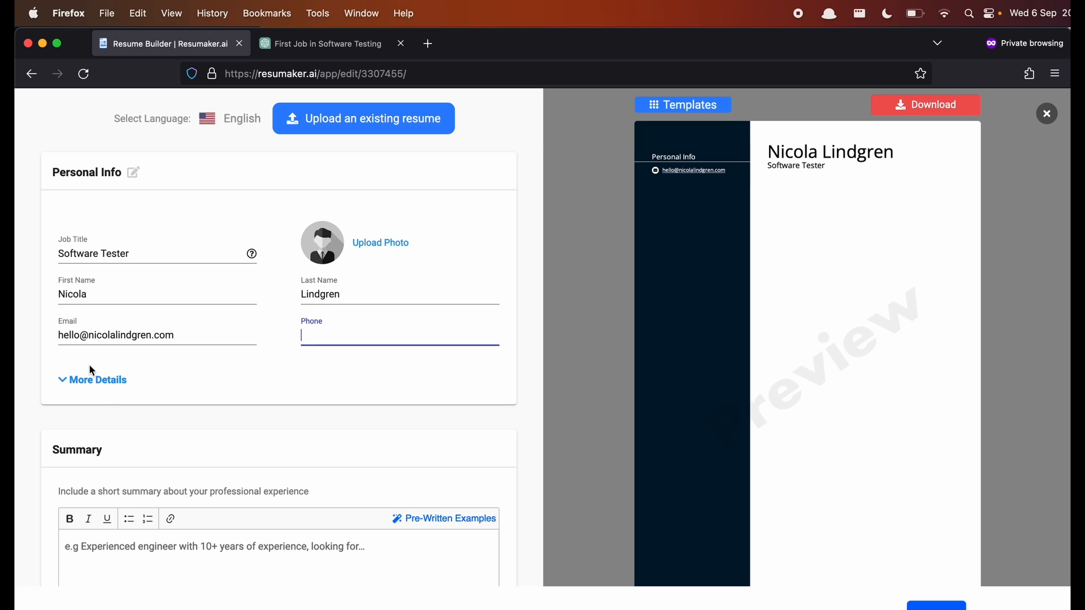
# - Under More Details, enter the phone number, city Lund and country Sweden
pyautogui.click(95, 380)
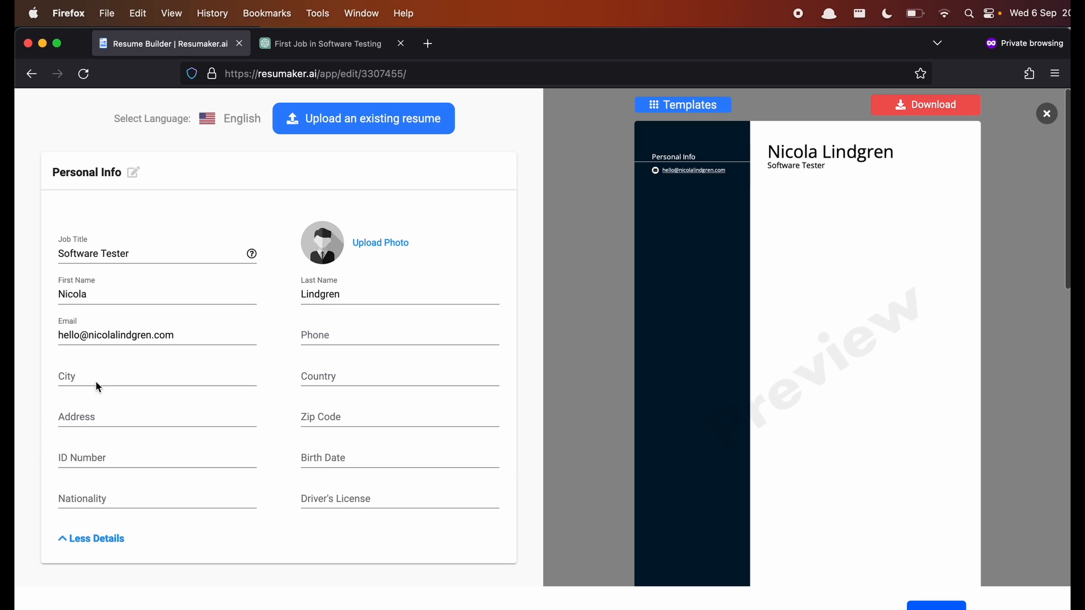
pyautogui.click(352, 334)
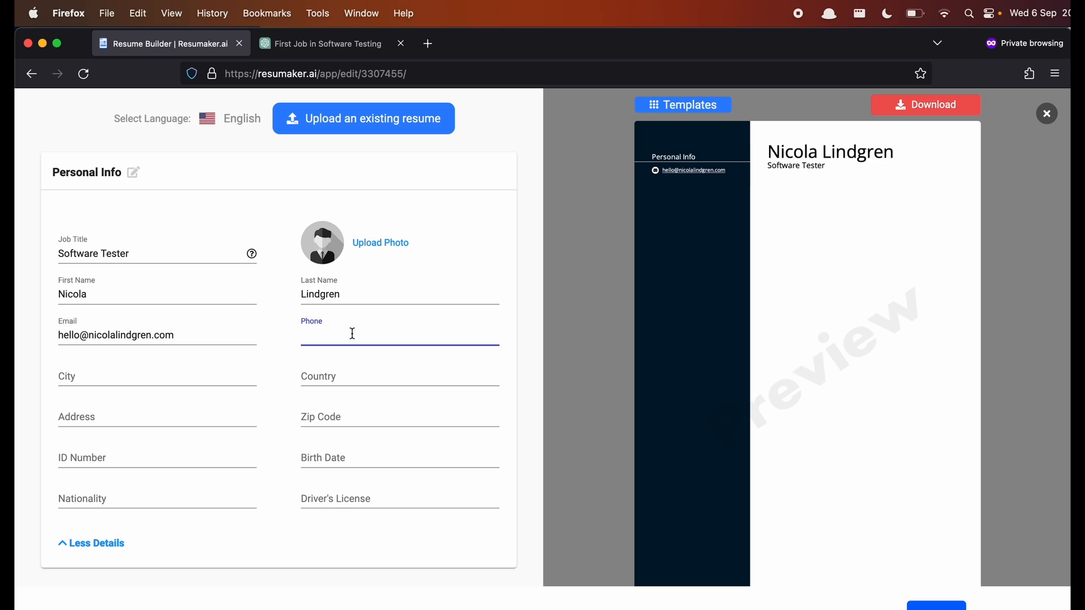
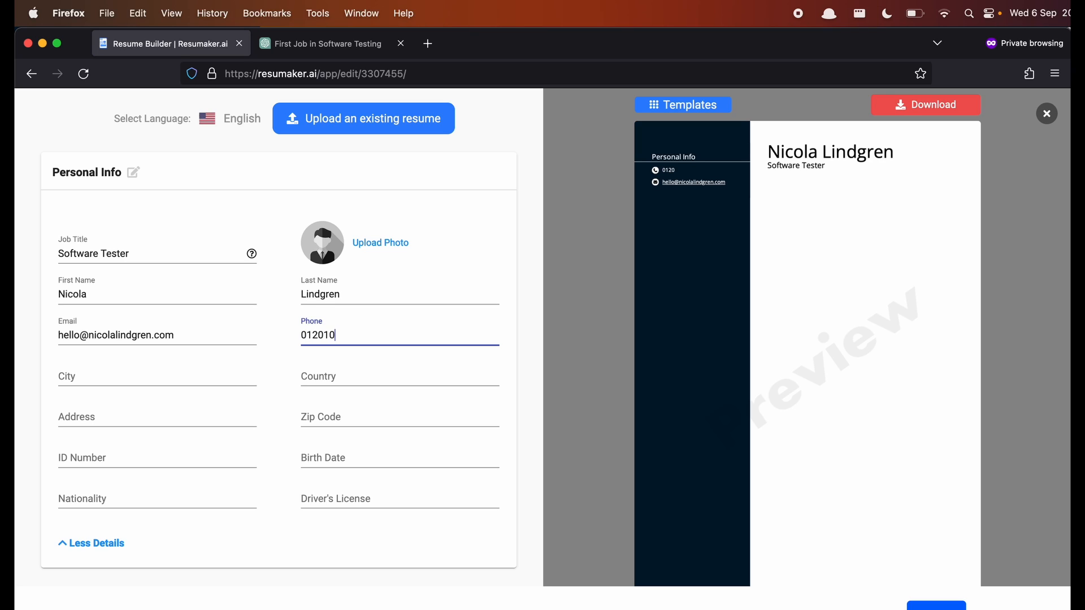
pyautogui.click(114, 376)
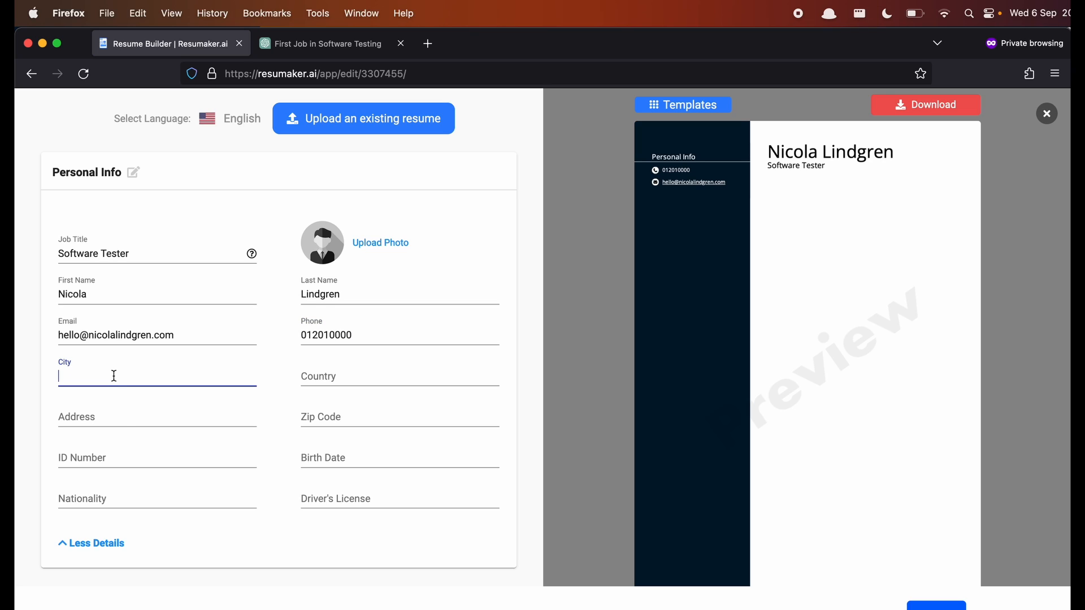
pyautogui.write('Lund')
pyautogui.press('Tab')
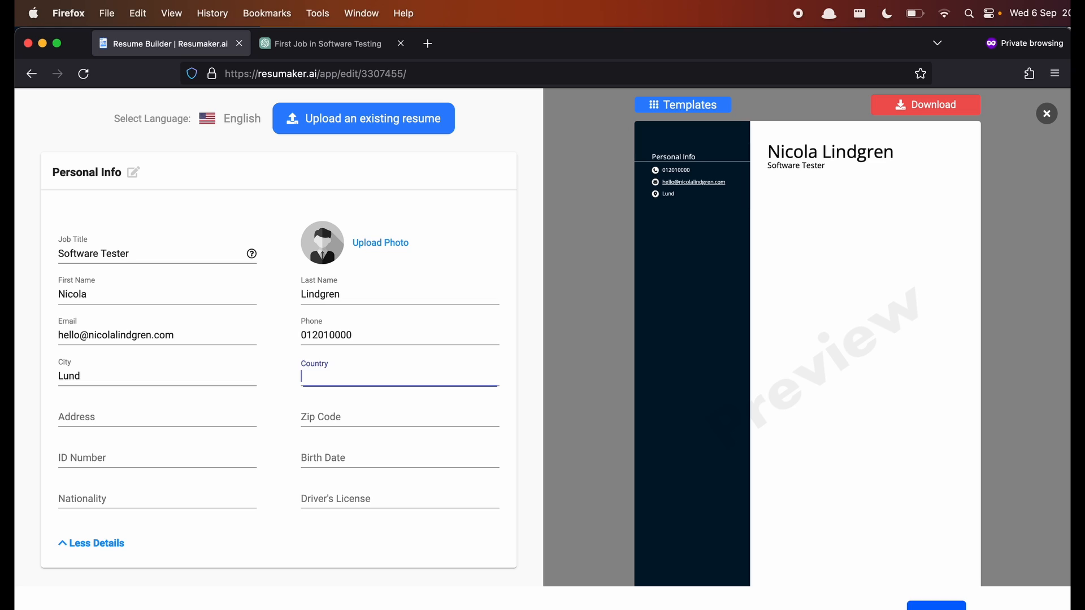
pyautogui.write('Sweden')
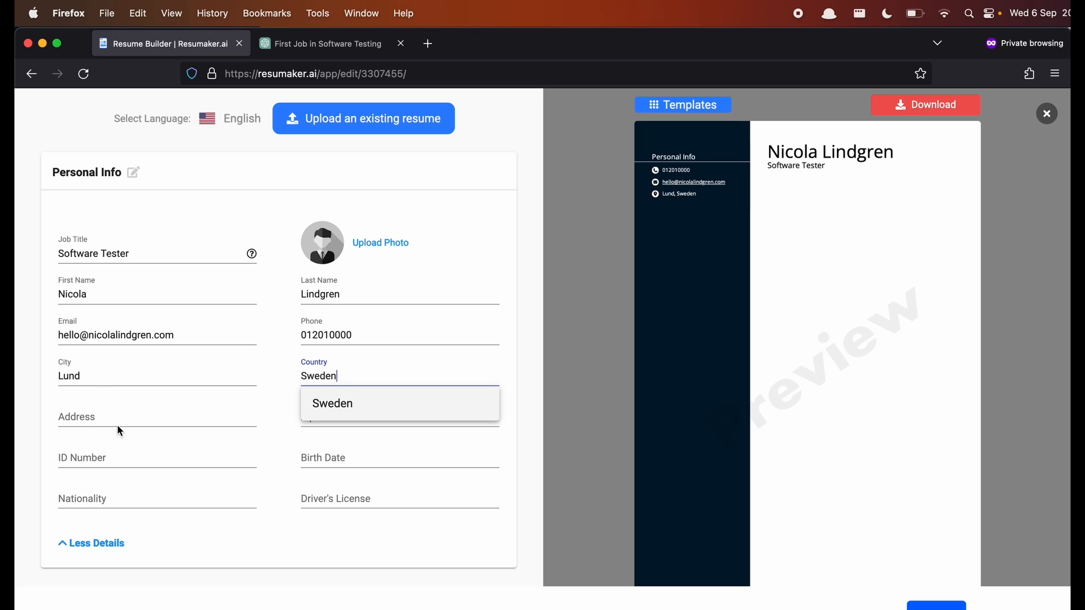
# - Collapse the extra details and place the cursor in the Summary editor
pyautogui.click(108, 543)
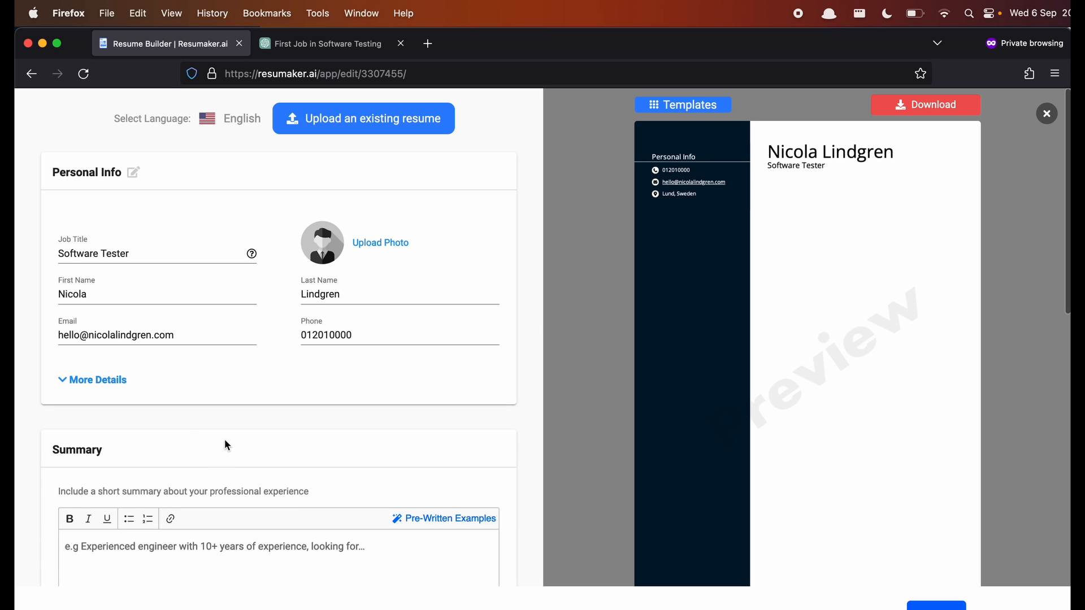
pyautogui.scroll(-2, 161, 396)
pyautogui.click(153, 516)
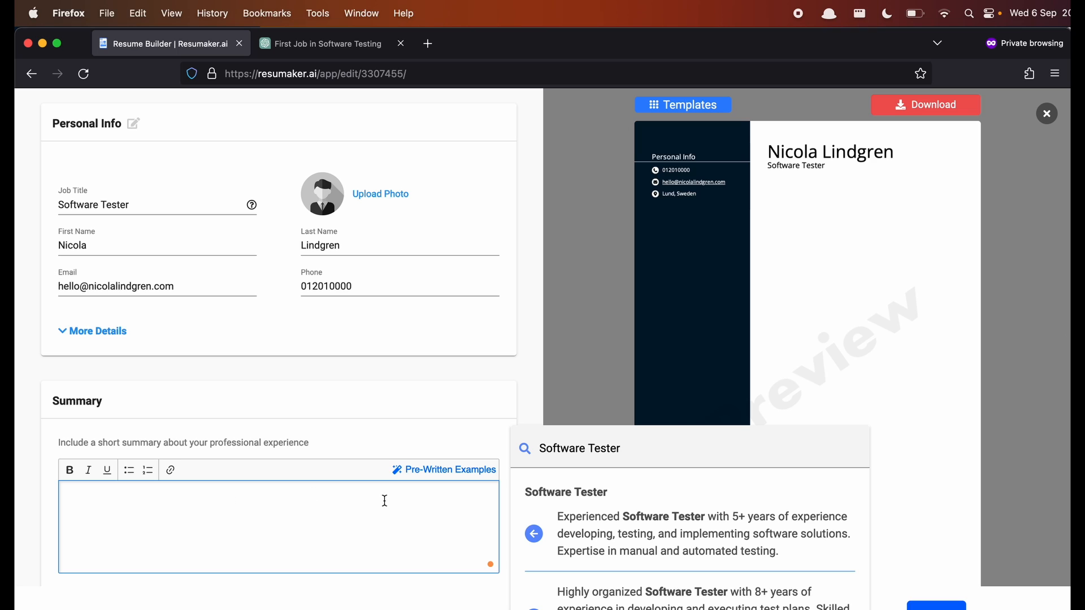
# - Select the expanded waitress-and-retail summary reply in ChatGPT and return to Resumaker.ai
pyautogui.click(331, 44)
pyautogui.scroll(15, 628, 368)
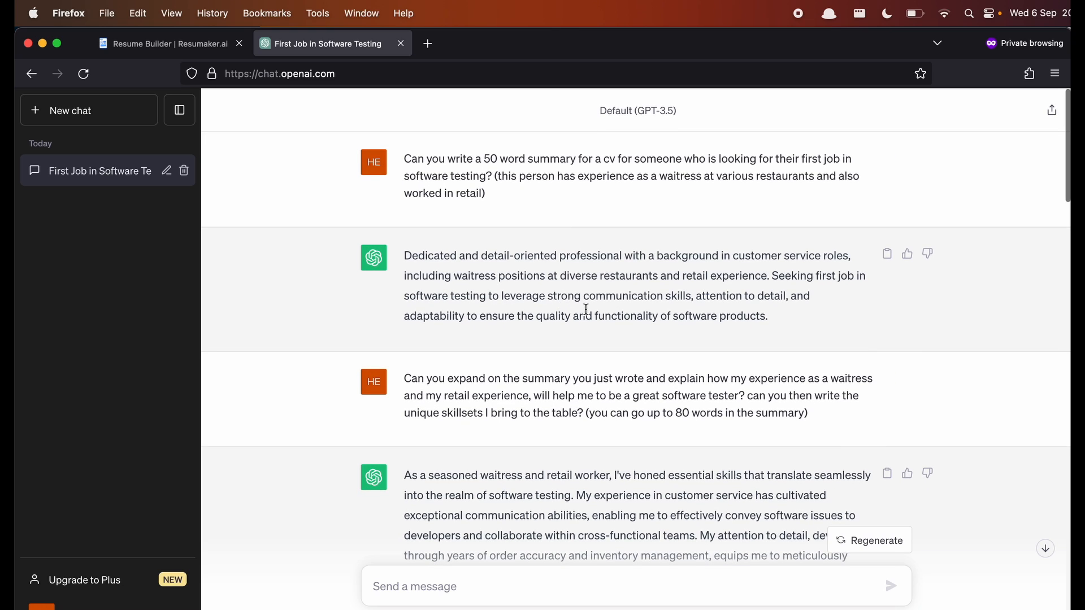
pyautogui.scroll(-5, 586, 310)
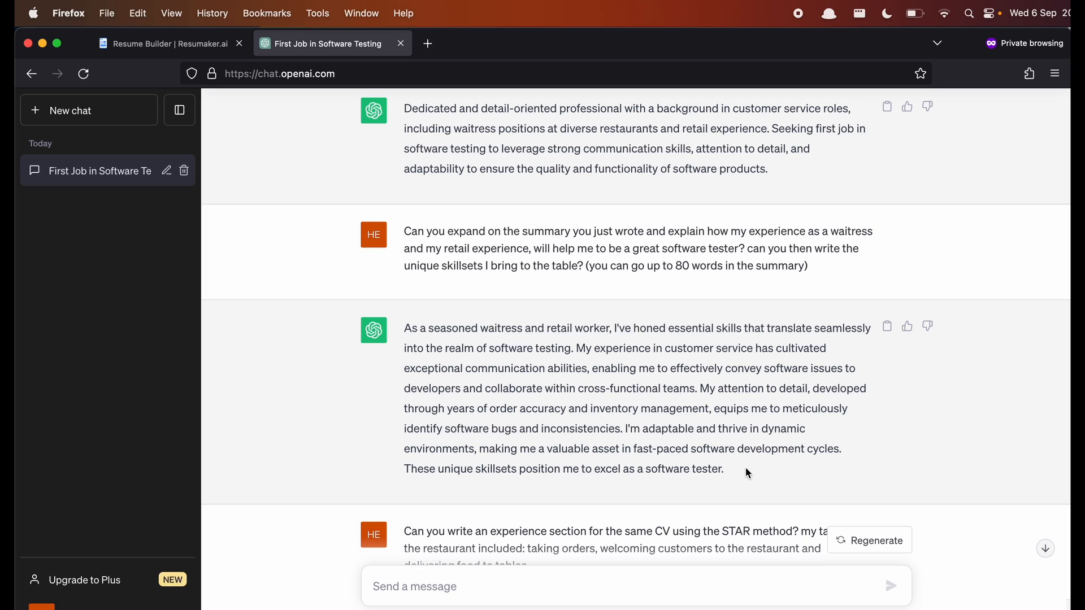
pyautogui.moveTo(744, 468); pyautogui.dragTo(408, 332)
pyautogui.press('super+c')
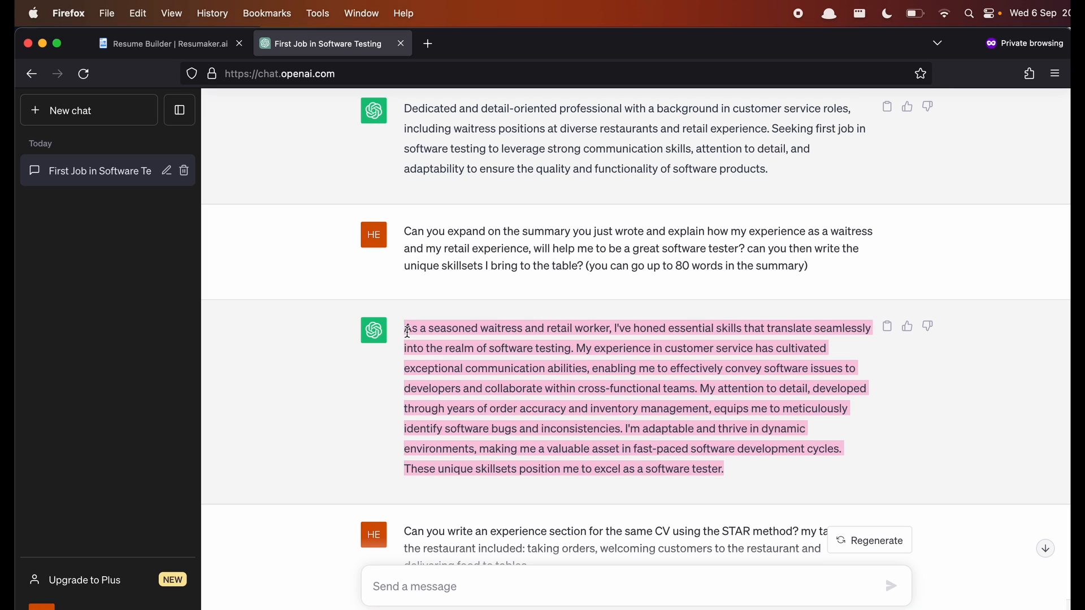
pyautogui.click(203, 53)
# - Paste the ChatGPT summary and replace the 'equips … I'm' phrase with 'will help me'
pyautogui.press('super+v')
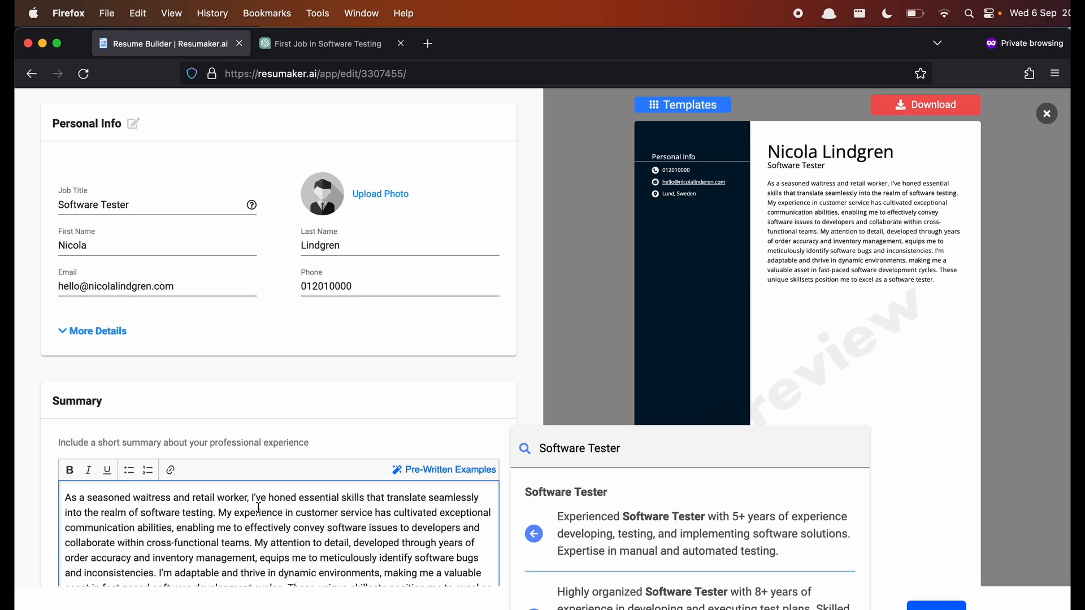
pyautogui.scroll(-1, 259, 508)
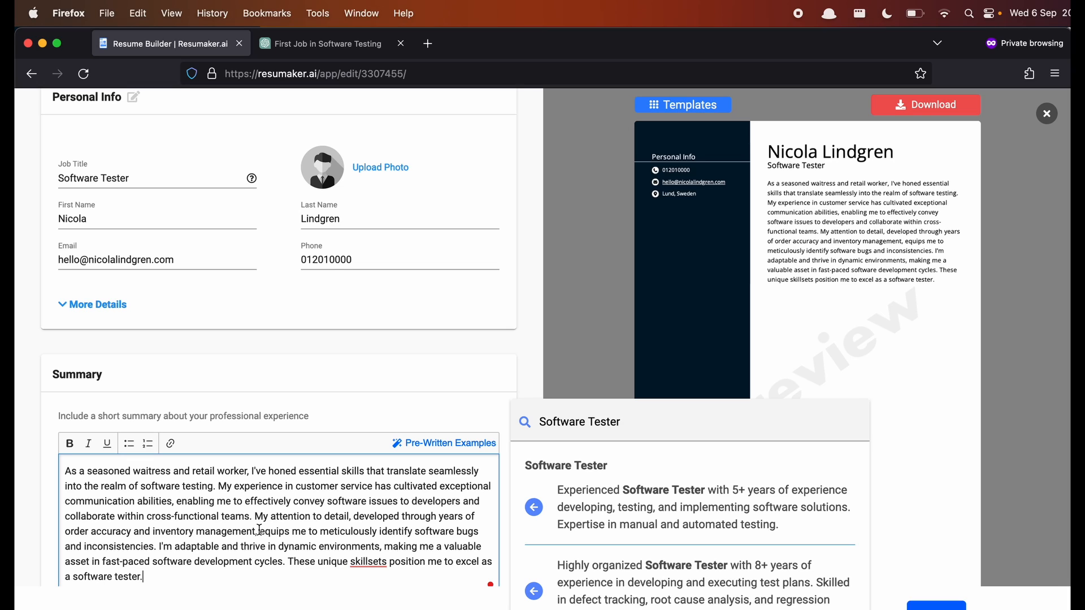
pyautogui.moveTo(260, 531); pyautogui.dragTo(158, 546)
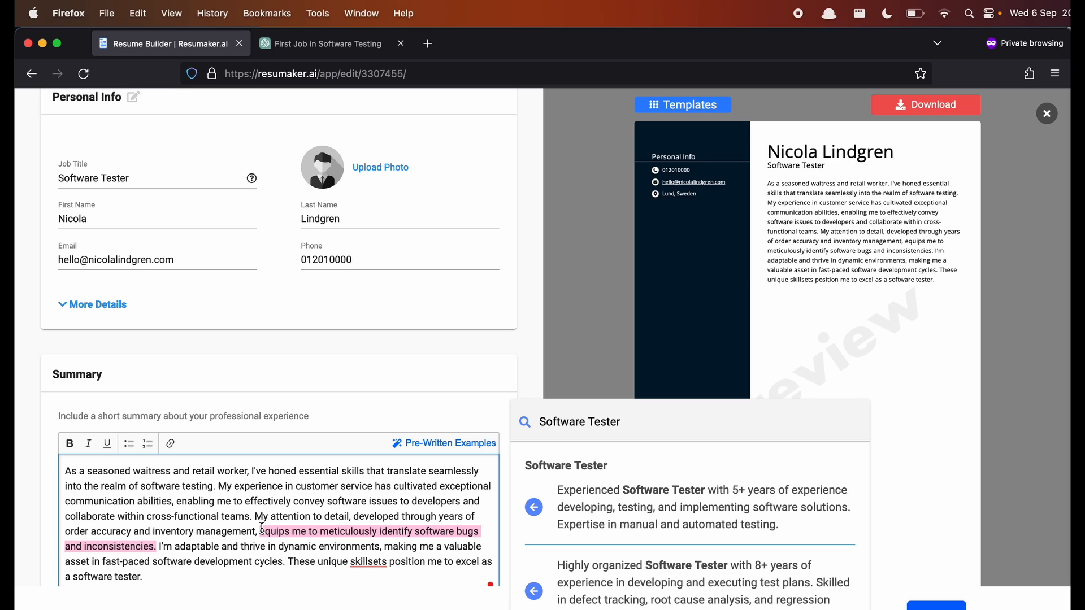
pyautogui.press('BackSpace')
pyautogui.press('BackSpace')
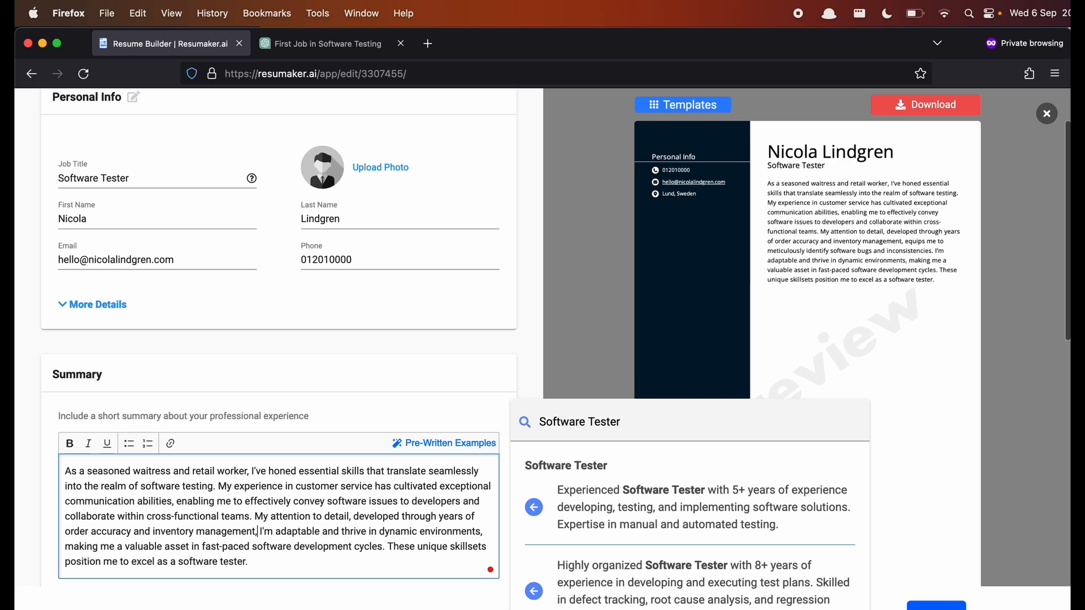
pyautogui.write('will help me')
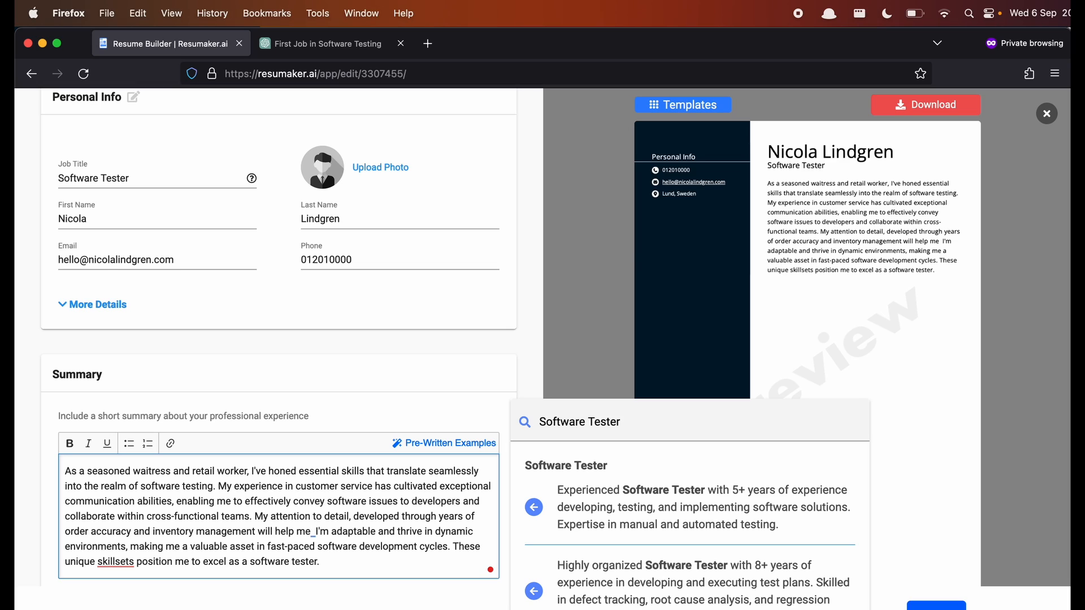
pyautogui.press('BackSpace')
# - Delete the 'My attention to detail' sentence and start a new paragraph at 'I'm adaptable'
pyautogui.hotkey('shift', 'Up')
pyautogui.hotkey('shift', 'Left')
pyautogui.hotkey('shift', 'Left')
pyautogui.hotkey('shift', 'Left')
pyautogui.hotkey('shift', 'Left')
pyautogui.hotkey('shift', 'Left')
pyautogui.hotkey('shift', 'Left')
pyautogui.hotkey('shift', 'Left')
pyautogui.hotkey('shift', 'Left')
pyautogui.hotkey('shift', 'Left')
pyautogui.hotkey('shift', 'Left')
pyautogui.hotkey('shift', 'Left')
pyautogui.hotkey('shift', 'Left')
pyautogui.hotkey('shift', 'Left')
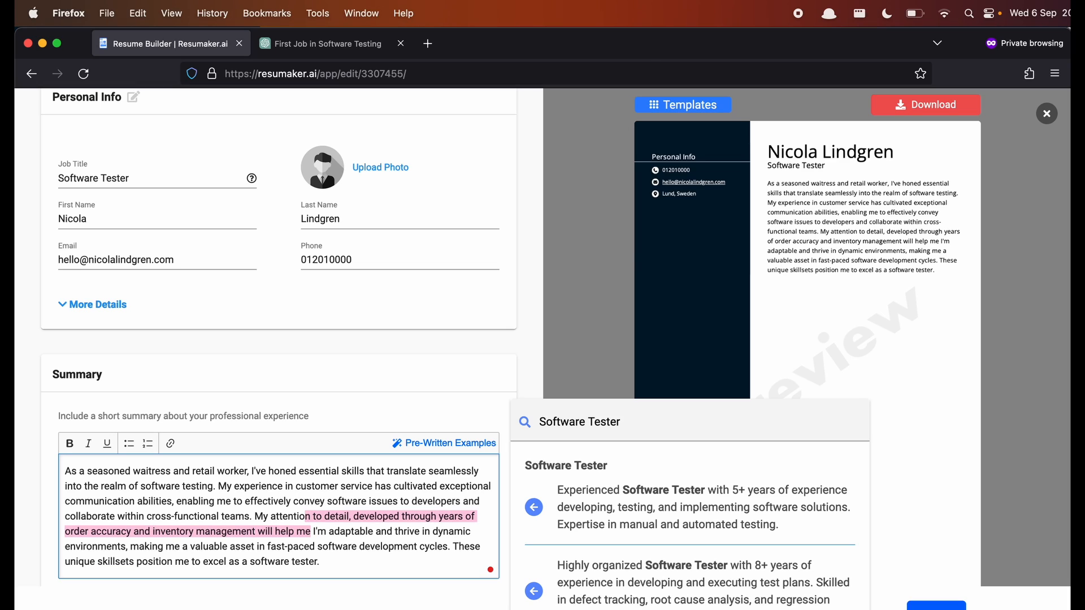
pyautogui.press('BackSpace')
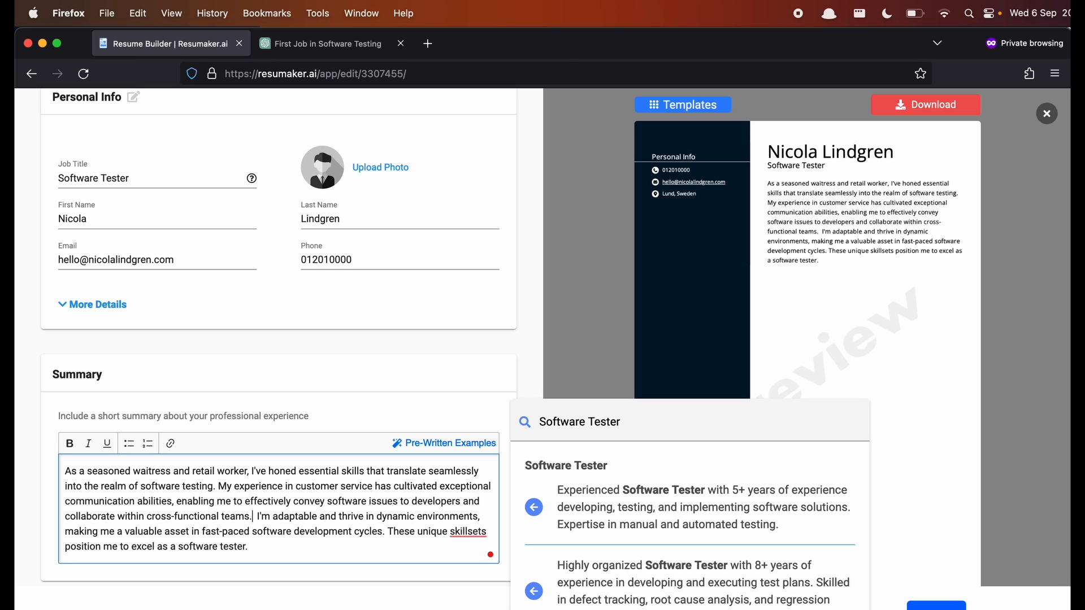
pyautogui.press('Return')
pyautogui.press('BackSpace')
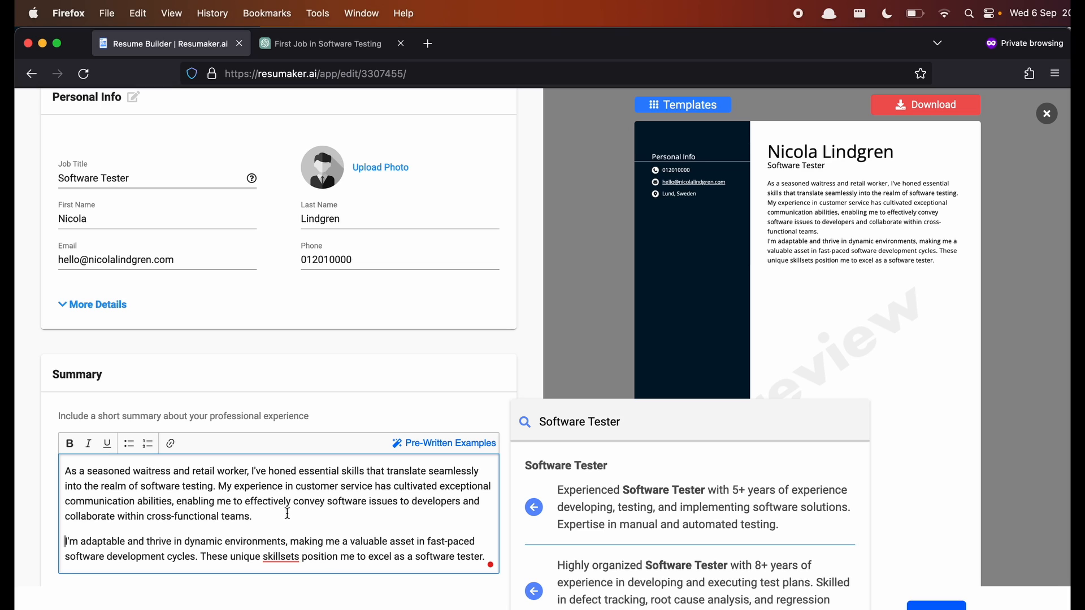
# - Change 'skillsets' to 'skill sets' and scroll down to Work Experience
pyautogui.scroll(-2, 287, 513)
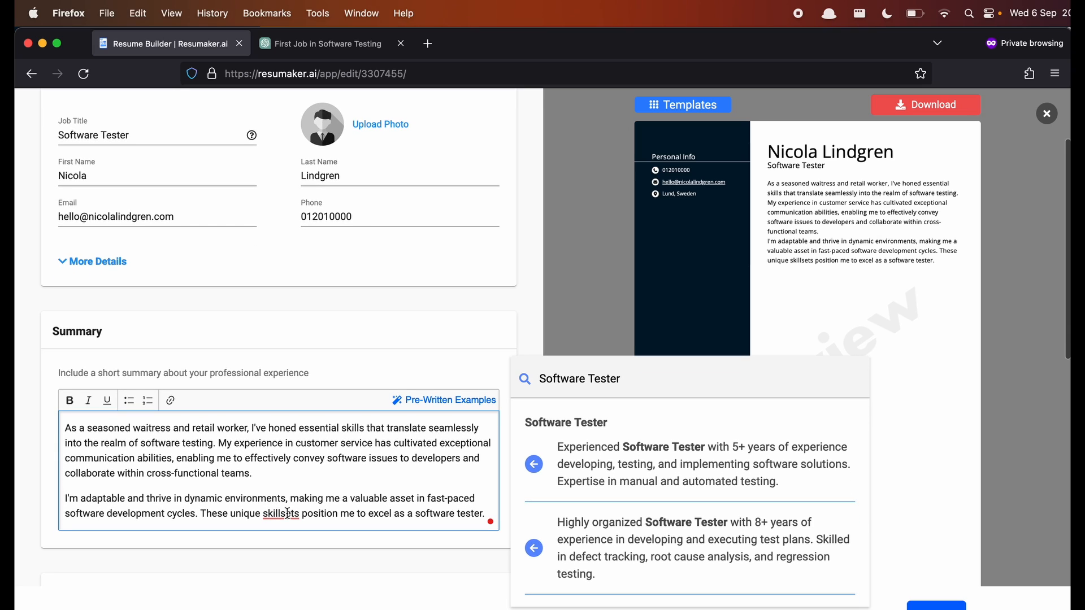
pyautogui.scroll(-2, 286, 513)
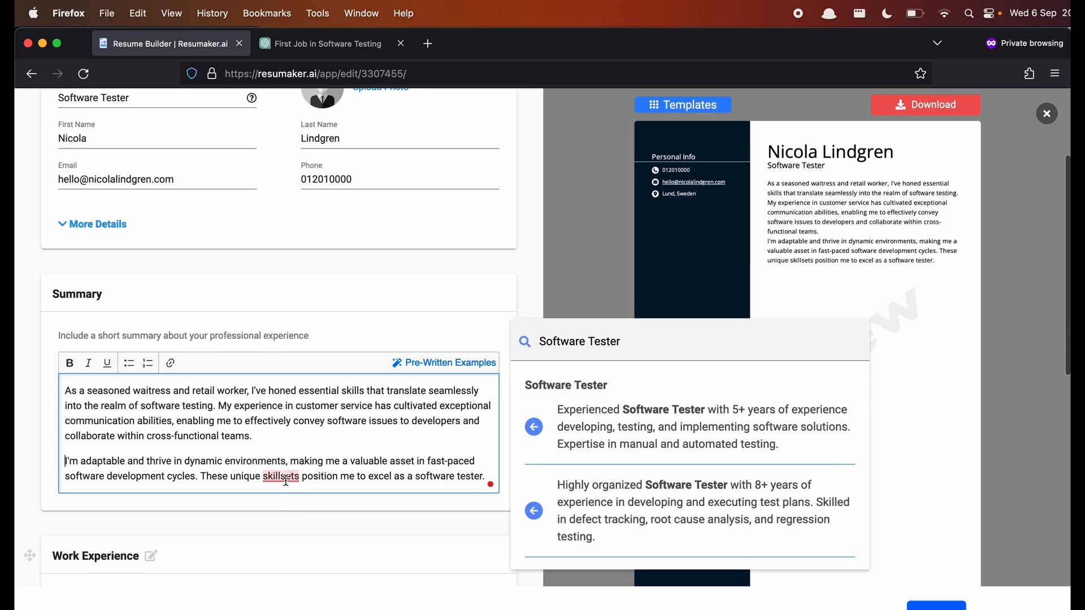
pyautogui.click(286, 476)
pyautogui.press('Left')
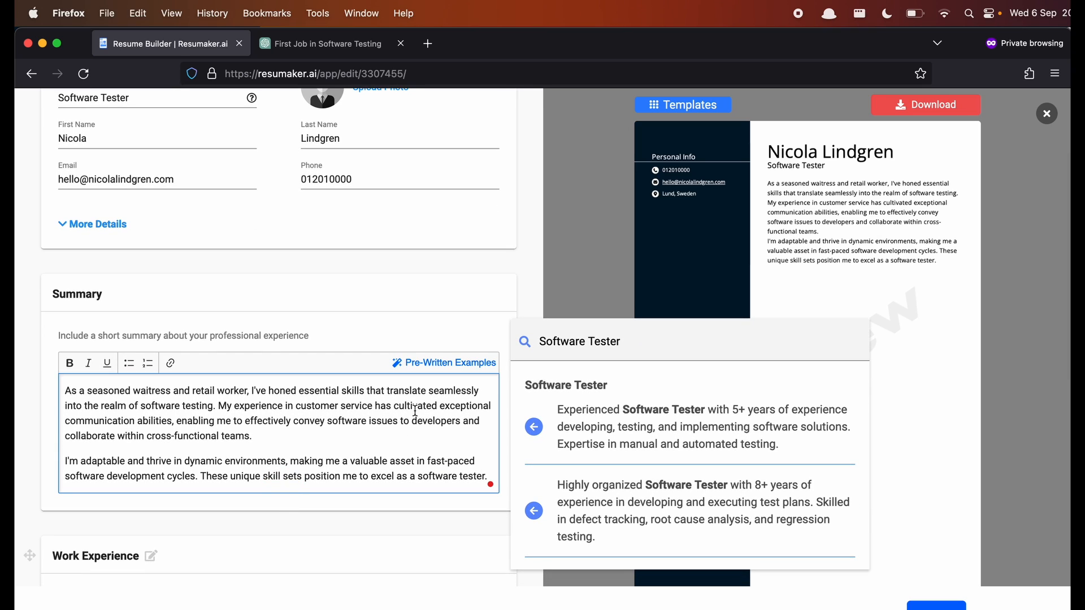
pyautogui.scroll(-1, 400, 422)
pyautogui.scroll(-4, 401, 421)
pyautogui.scroll(-4, 364, 449)
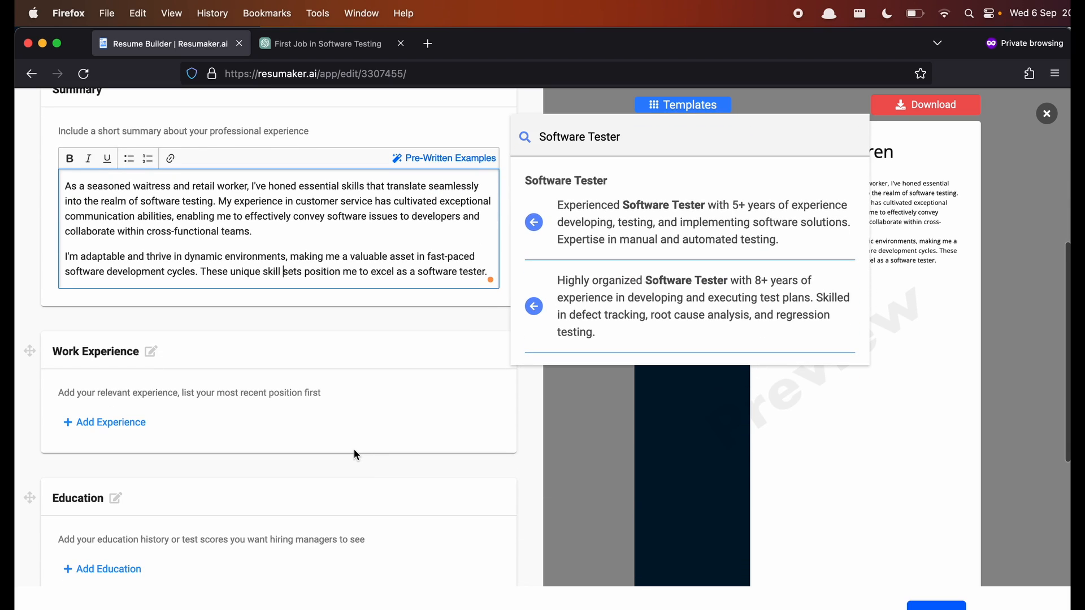
pyautogui.scroll(-2, 354, 449)
pyautogui.scroll(-1, 354, 450)
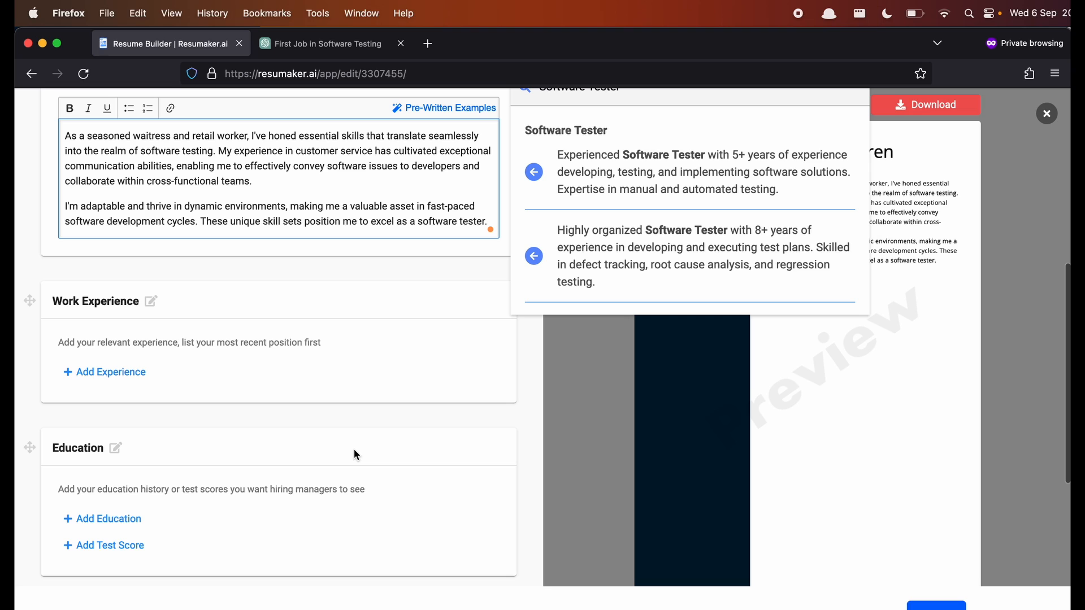
# - In ChatGPT, find the waitress answer with 'SITUATION & TASK' and 'ACTION & RESULT' bullets
pyautogui.click(317, 42)
pyautogui.scroll(-15, 522, 314)
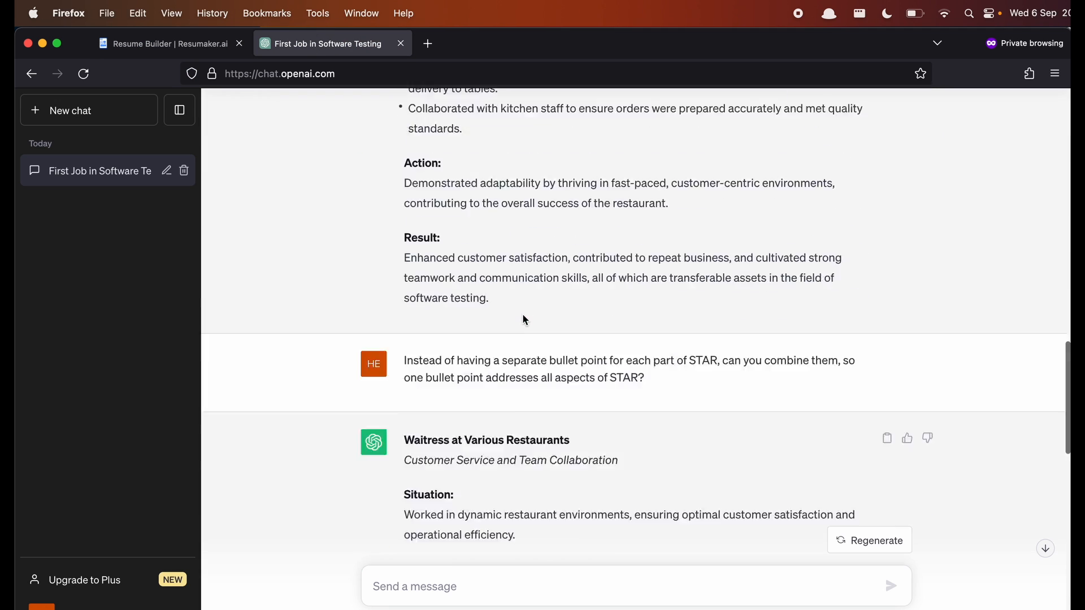
pyautogui.scroll(1, 523, 315)
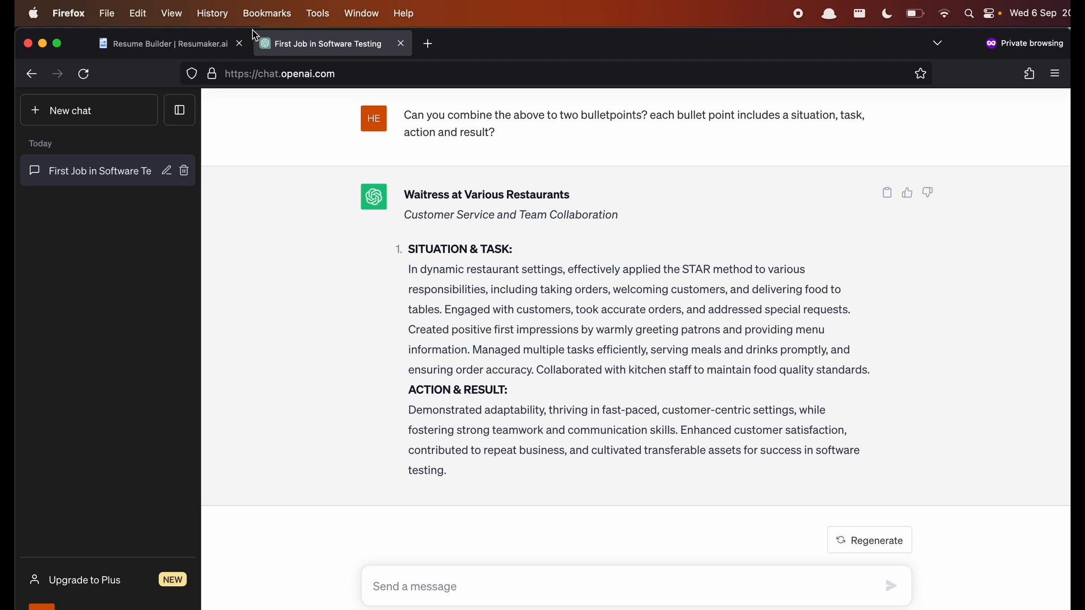
# - Add a work experience entry with title 'Waitress' and company 'Mexican Restaurant'
pyautogui.click(188, 46)
pyautogui.click(126, 386)
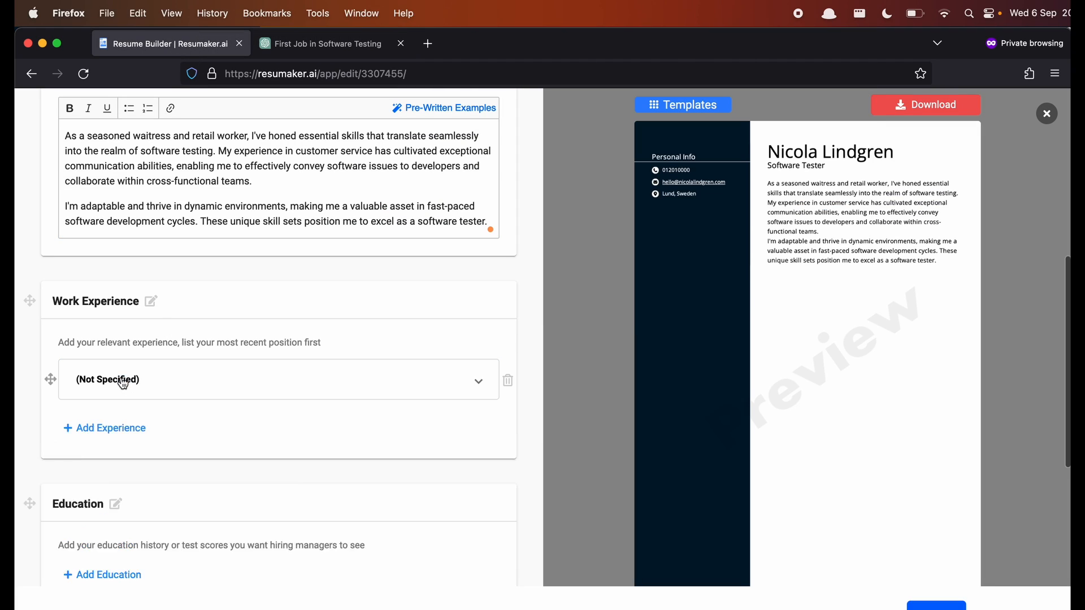
pyautogui.click(117, 426)
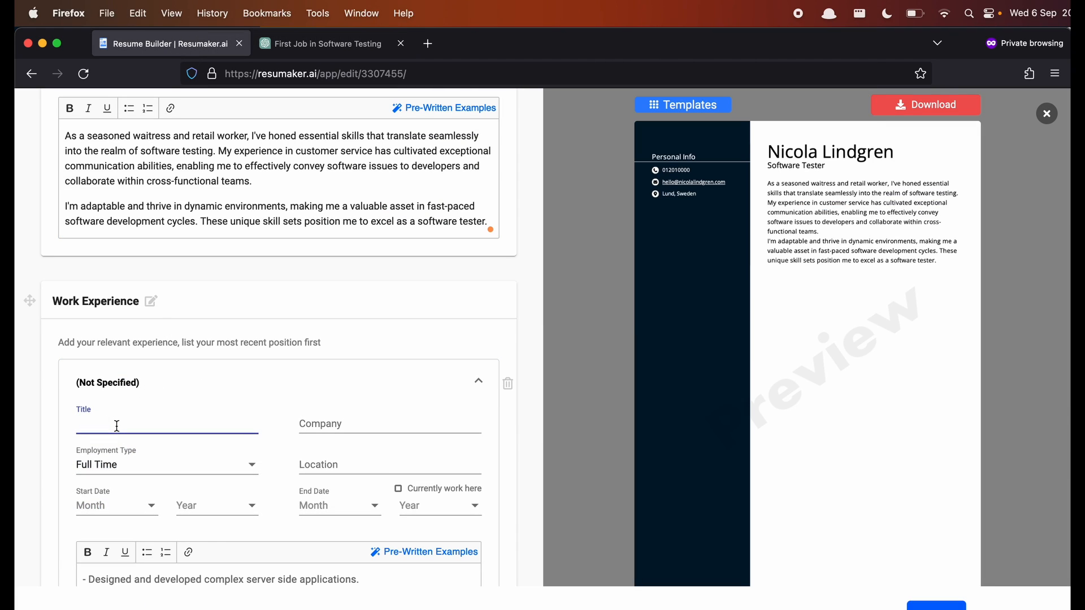
pyautogui.write('Waitress')
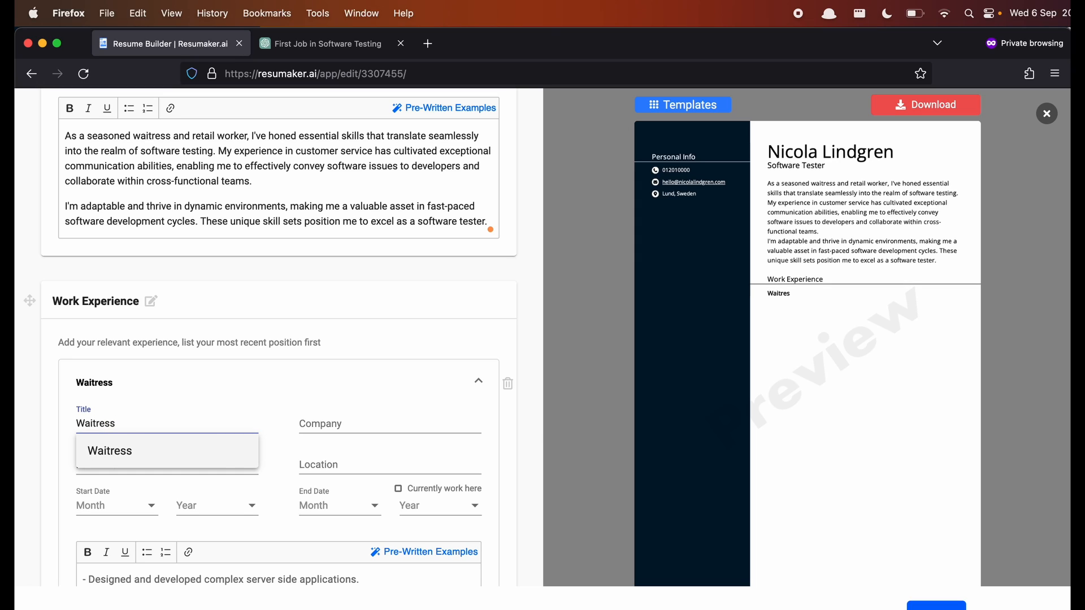
pyautogui.press('Tab')
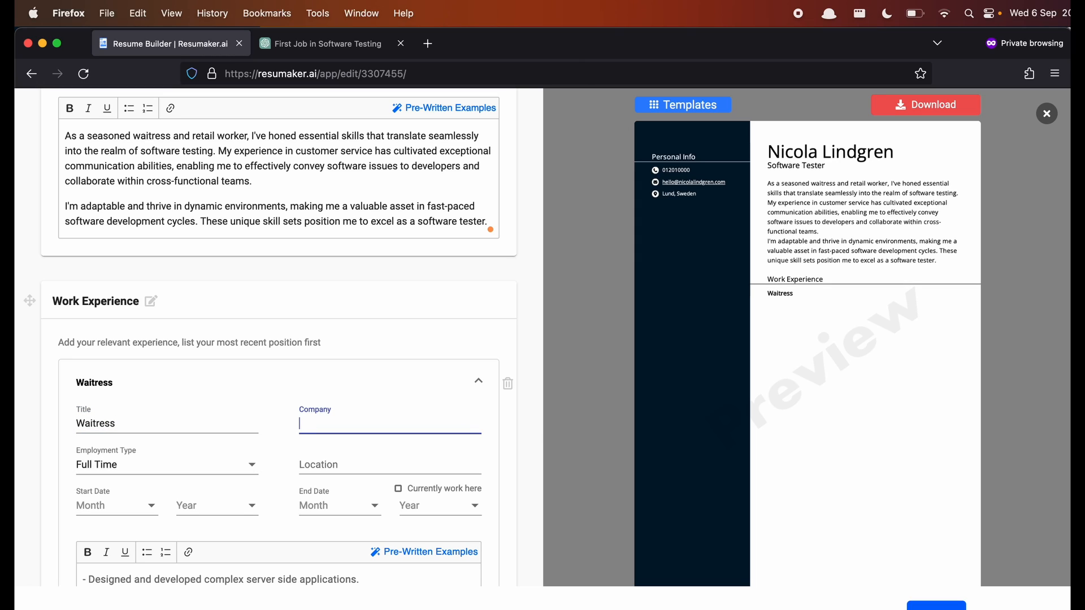
pyautogui.write('Mexican ')
pyautogui.write('Rest')
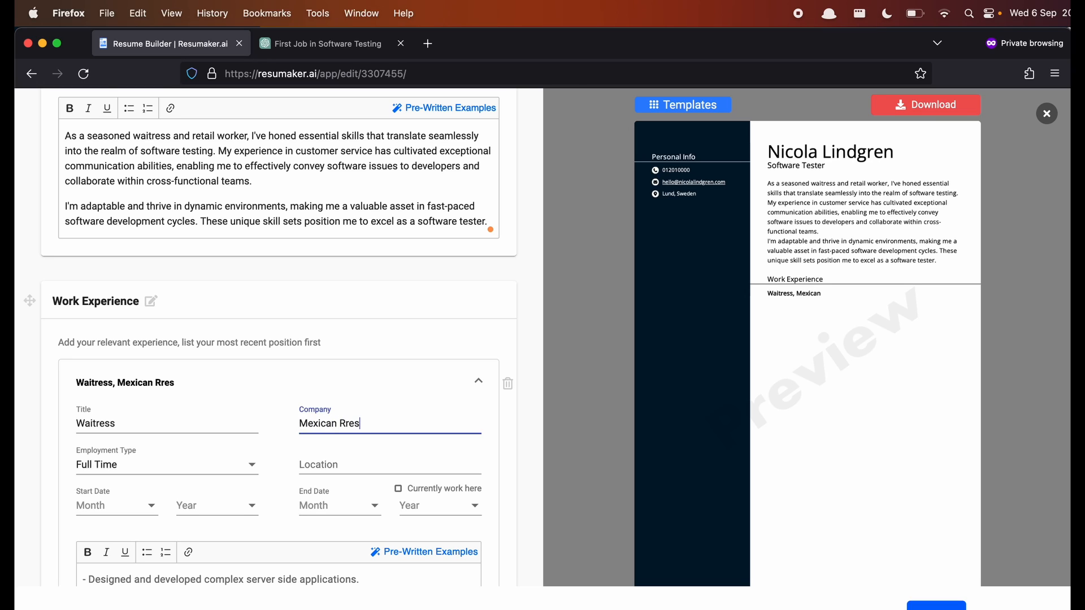
pyautogui.press('BackSpace')
pyautogui.press('BackSpace')
pyautogui.press('BackSpace')
pyautogui.write('estaurant')
# - Date the Waitress job from January 2022 to June 2023
pyautogui.click(122, 505)
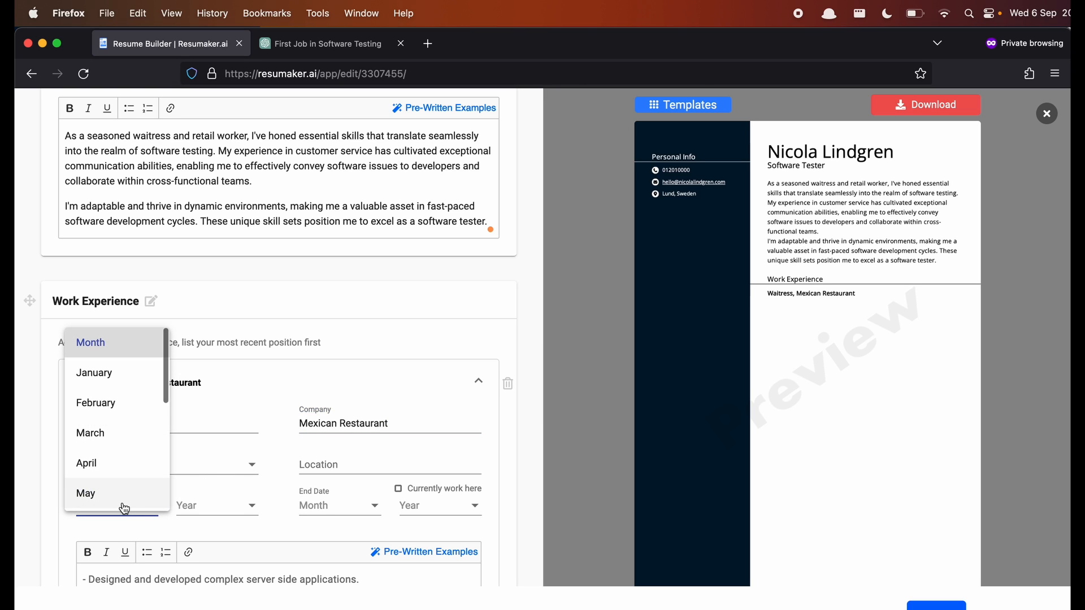
pyautogui.click(108, 373)
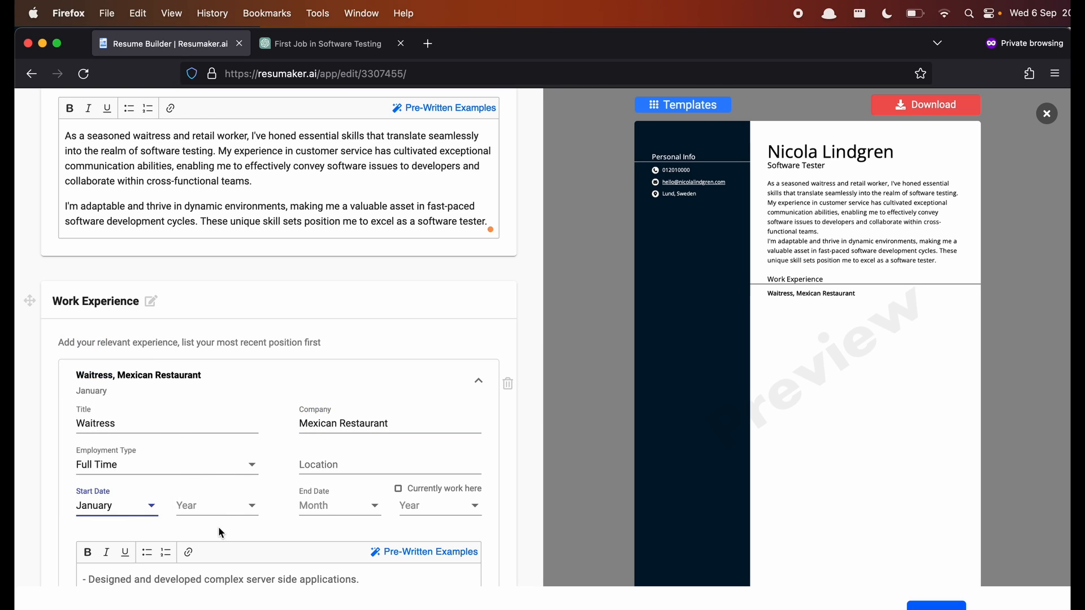
pyautogui.click(217, 506)
pyautogui.click(215, 402)
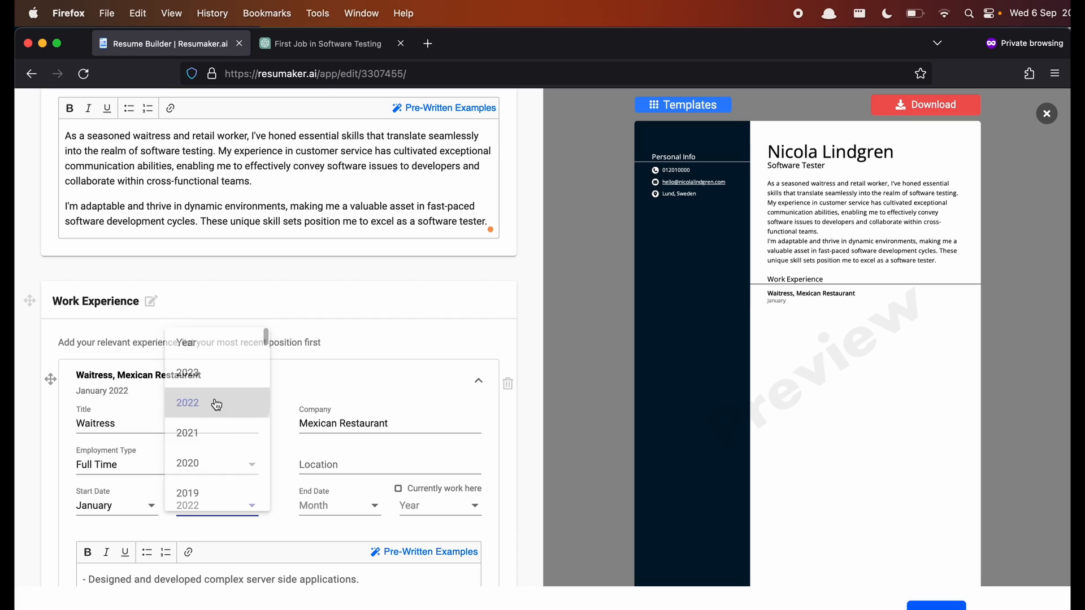
pyautogui.click(322, 508)
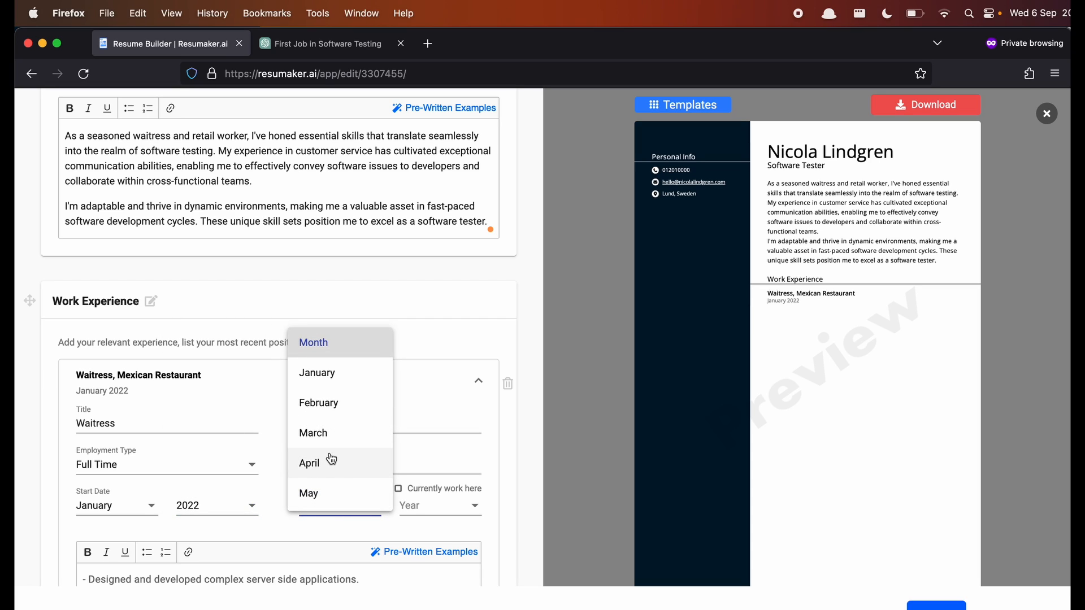
pyautogui.scroll(-4, 331, 459)
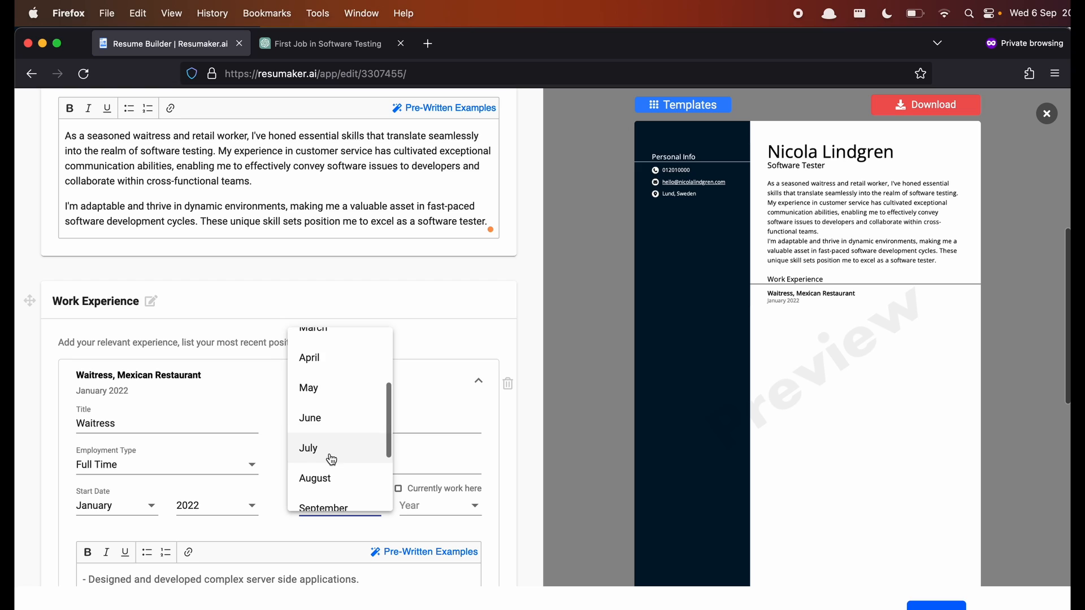
pyautogui.click(326, 418)
pyautogui.click(424, 518)
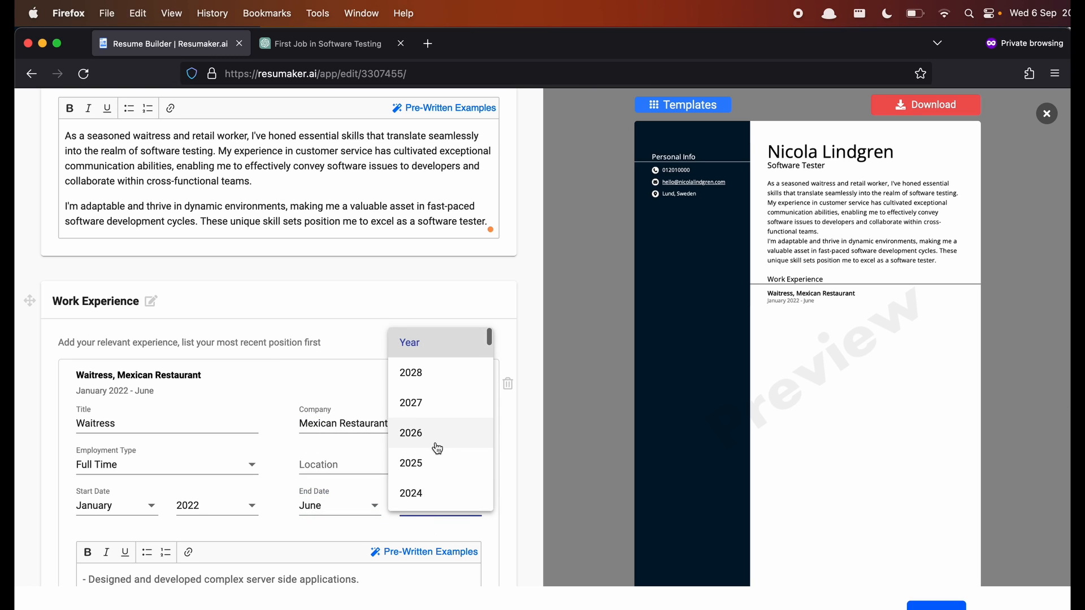
pyautogui.scroll(-3, 437, 417)
pyautogui.scroll(-1, 437, 417)
pyautogui.click(437, 416)
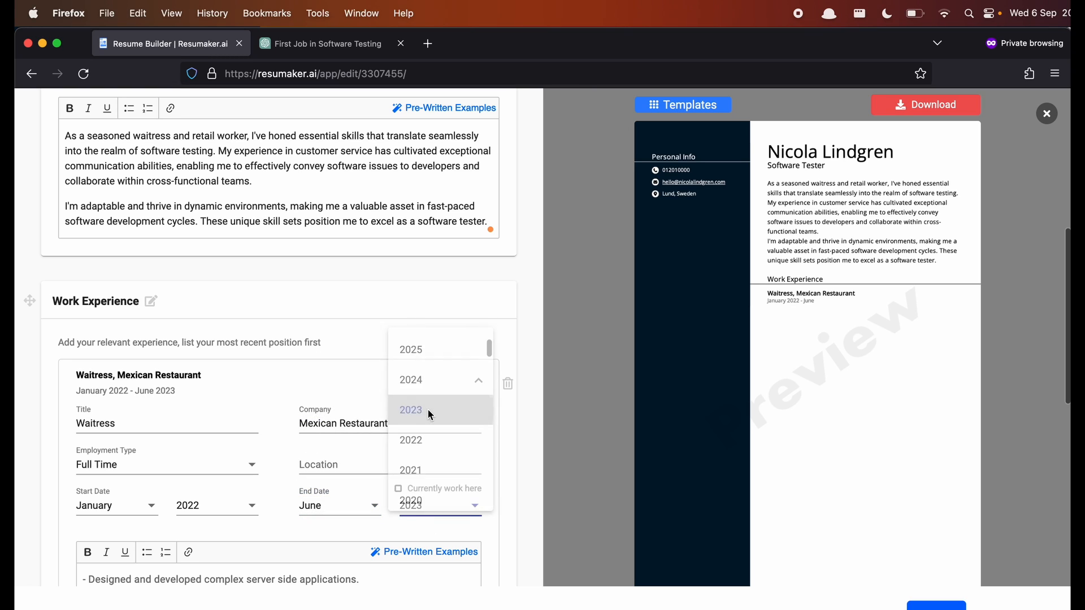
pyautogui.click(269, 582)
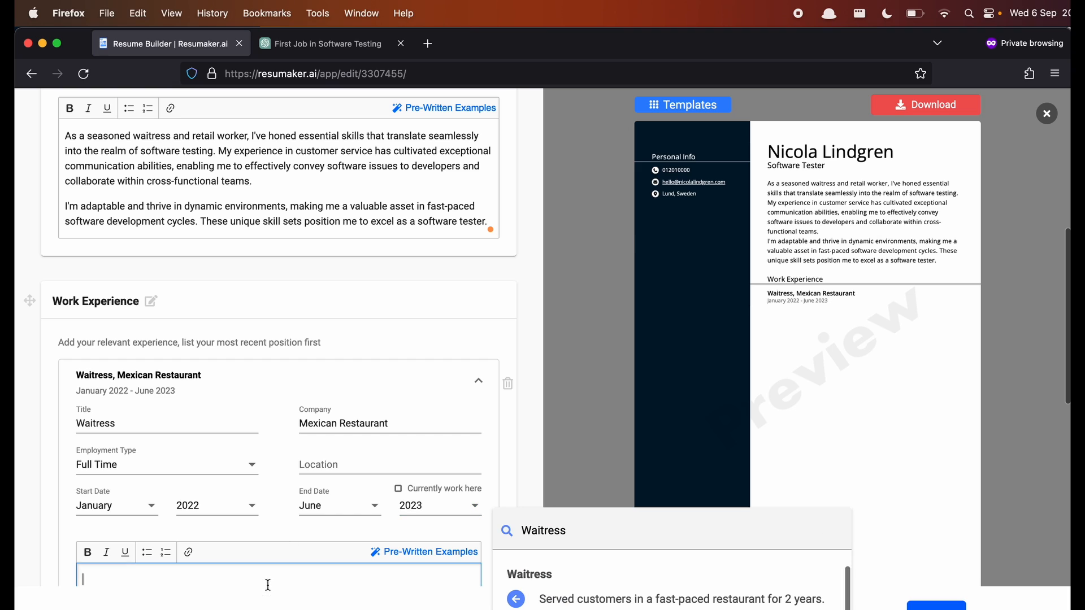
pyautogui.scroll(-2, 269, 578)
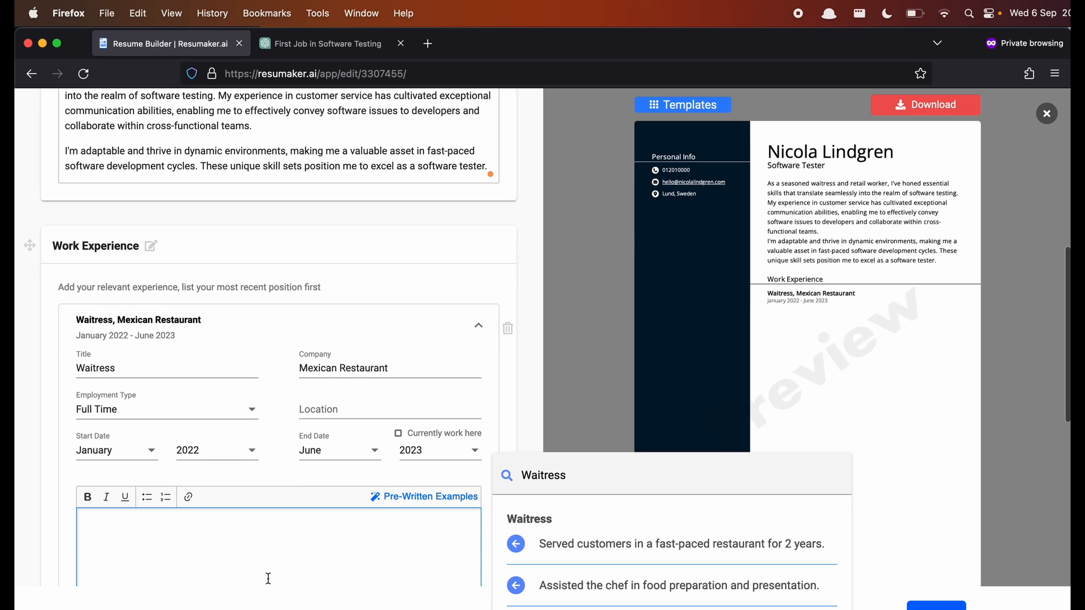
# - Select the full combined STAR waitress bullet text in the ChatGPT answer
pyautogui.click(358, 48)
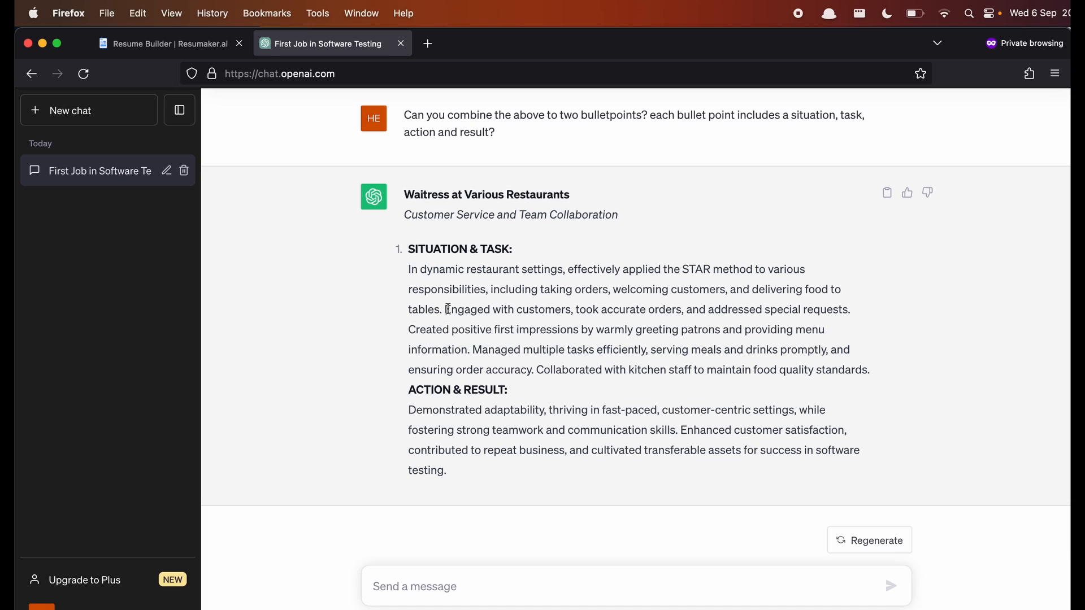
pyautogui.click(448, 310)
pyautogui.moveTo(448, 309); pyautogui.dragTo(461, 310)
pyautogui.moveTo(461, 309); pyautogui.dragTo(461, 310)
pyautogui.moveTo(410, 269); pyautogui.dragTo(515, 474)
pyautogui.press('super+c')
# - Paste the STAR text, drop the order-taking opener, and end with 'leading to enhanced customer satisfaction and repeat business.'
pyautogui.click(169, 44)
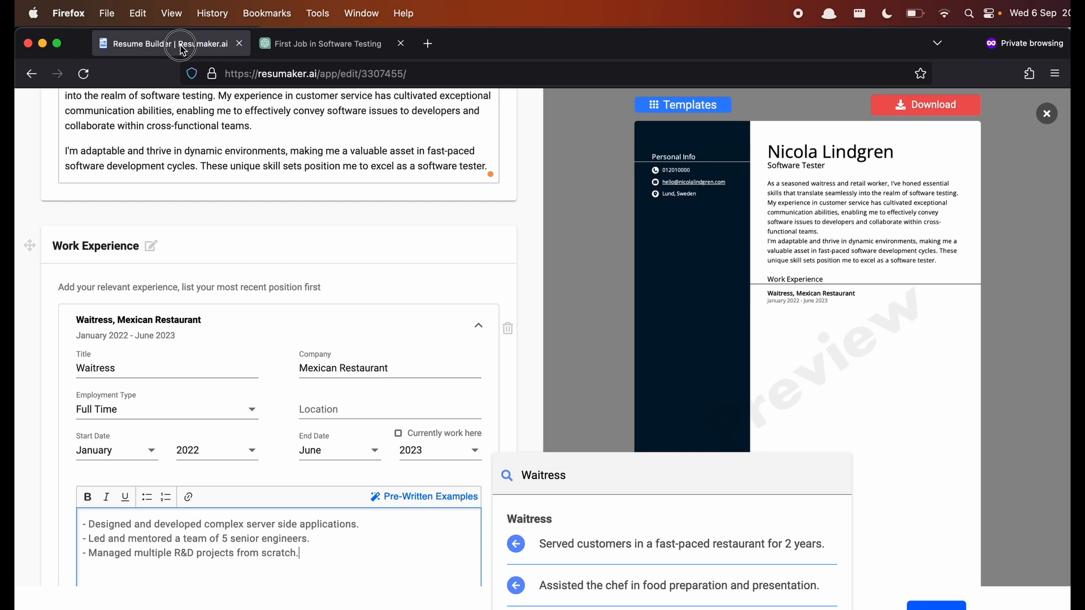
pyautogui.press('super+v')
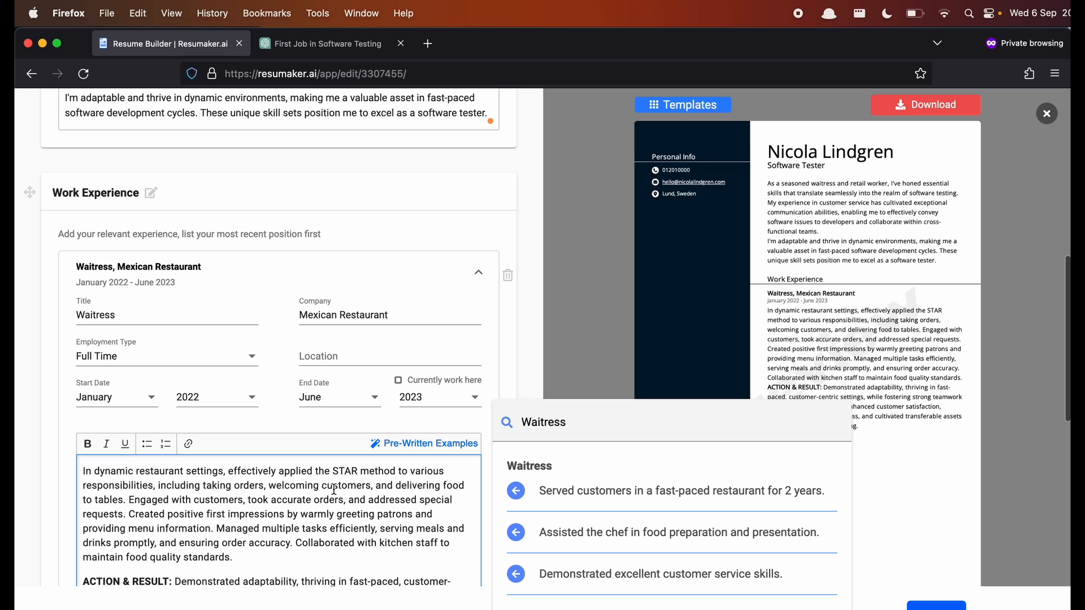
pyautogui.click(364, 470)
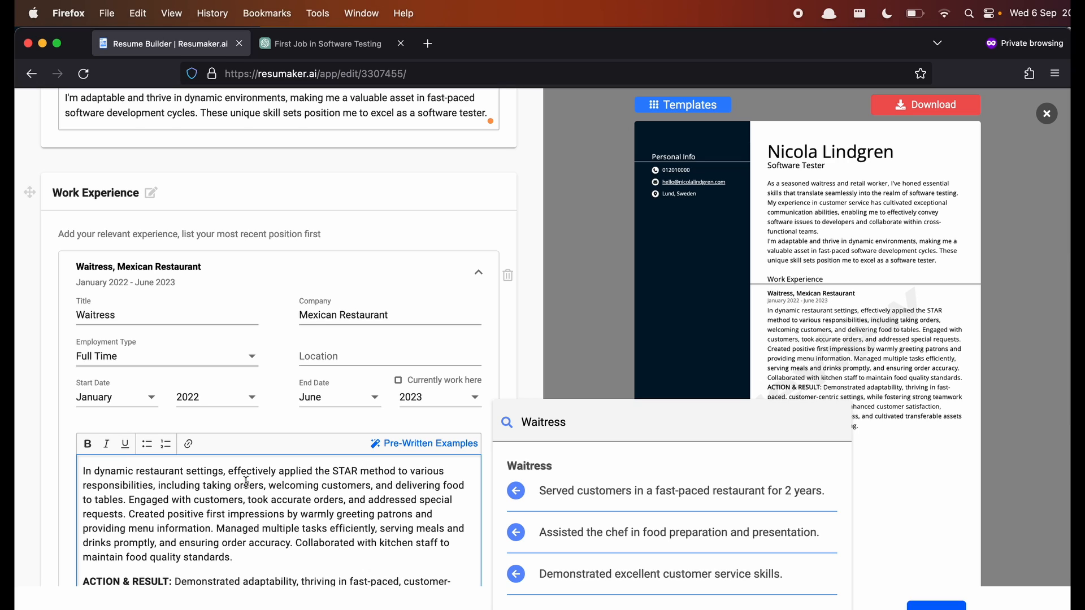
pyautogui.click(204, 484)
pyautogui.moveTo(204, 484); pyautogui.dragTo(78, 452)
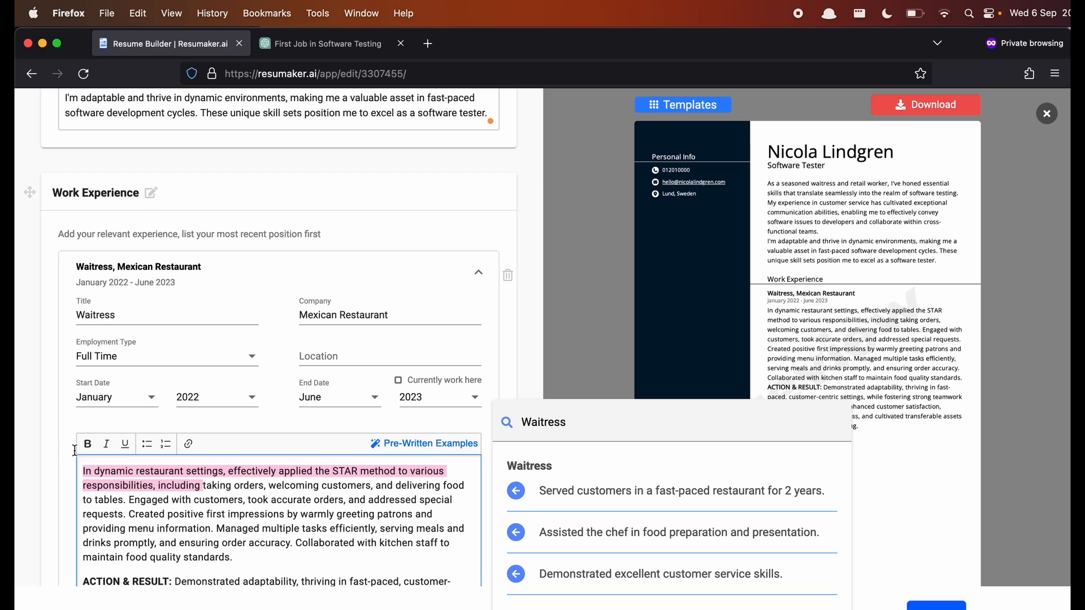
pyautogui.press('BackSpace')
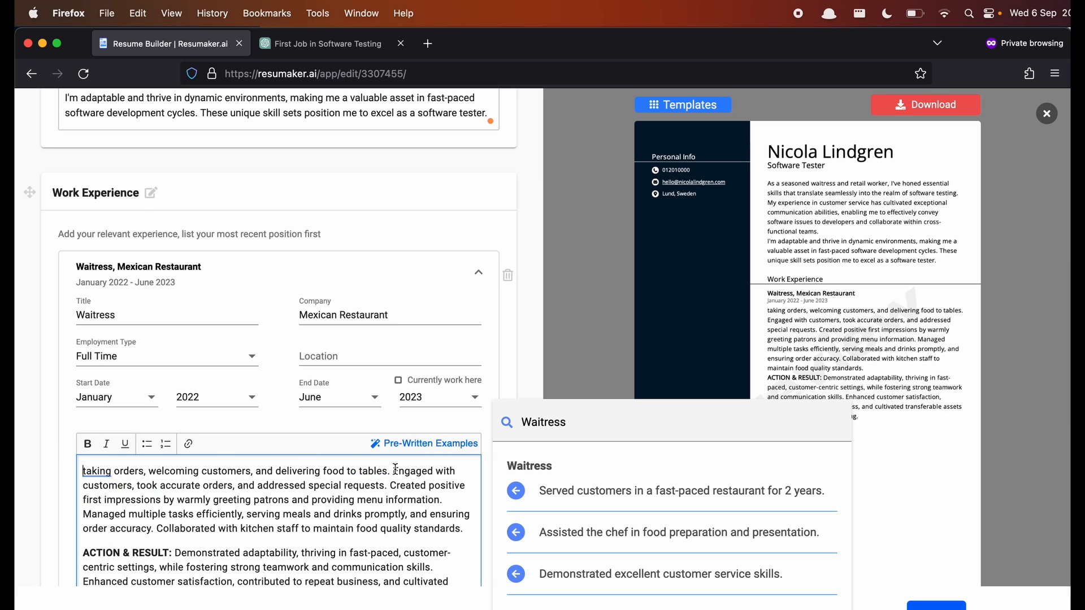
pyautogui.moveTo(396, 469); pyautogui.dragTo(83, 471)
pyautogui.press('BackSpace')
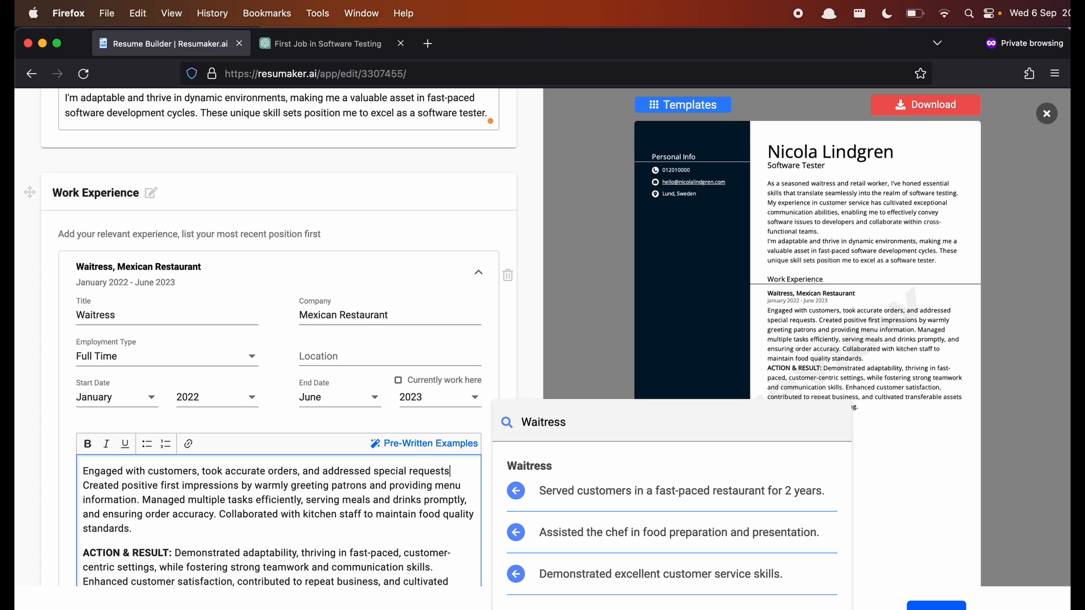
pyautogui.write('leading to en')
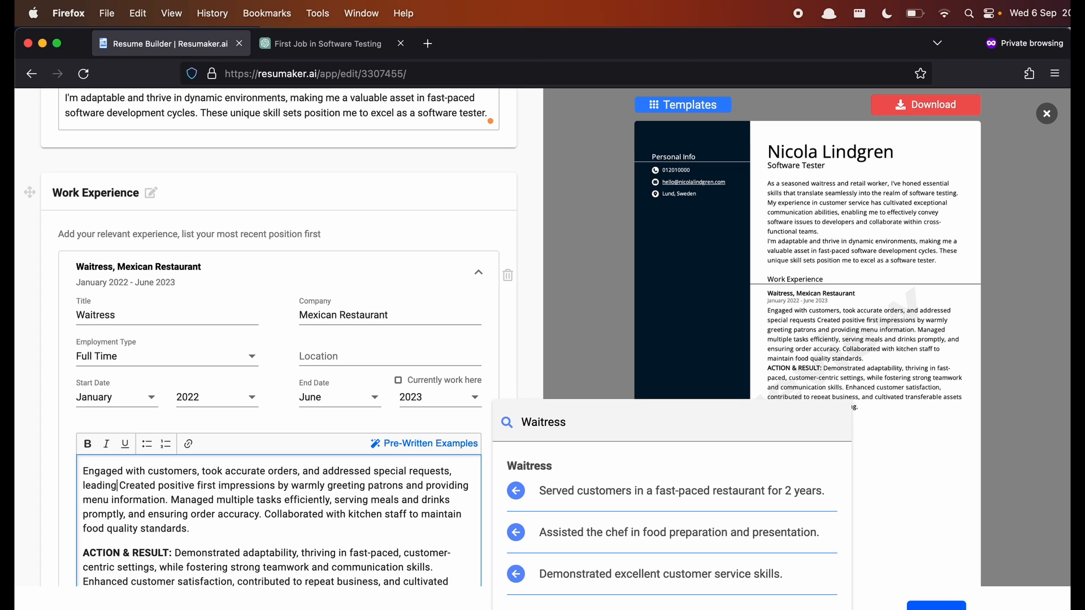
pyautogui.write('hanced customer')
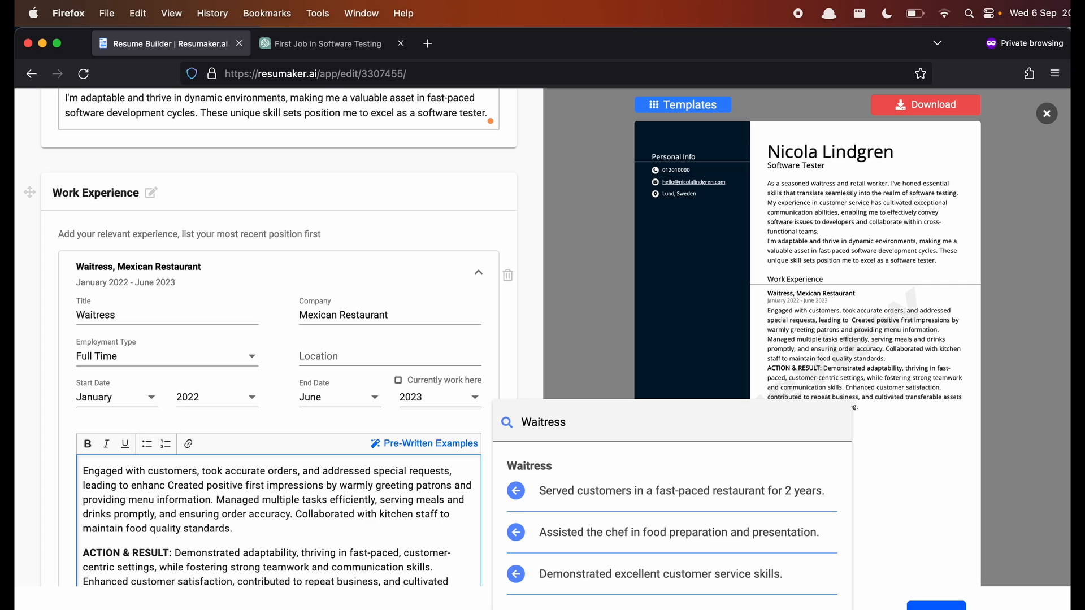
pyautogui.write(' satisfactio')
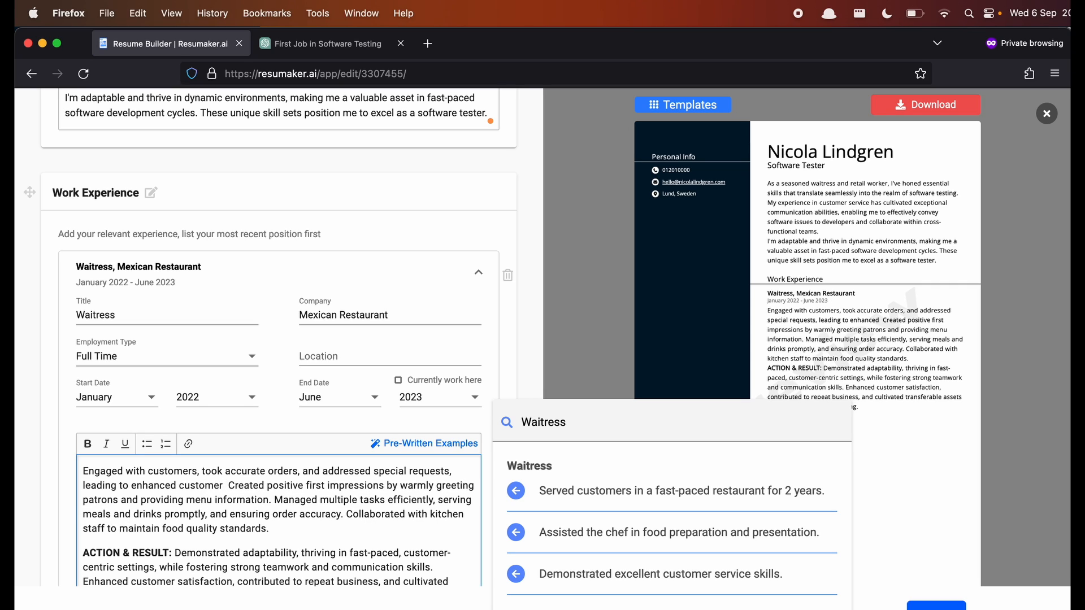
pyautogui.write('n and ')
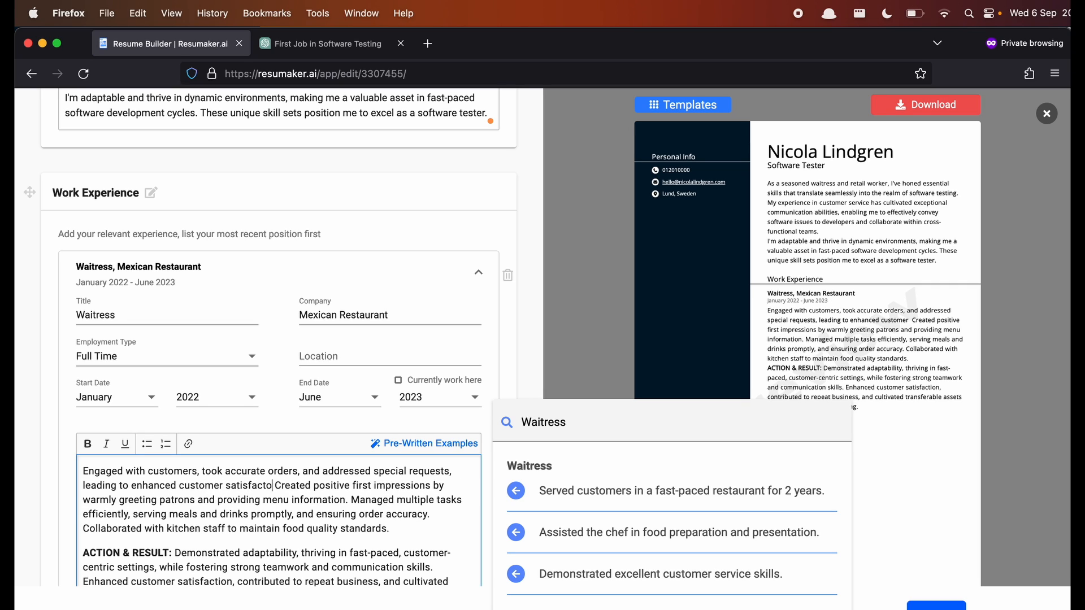
pyautogui.write('repeat busines.')
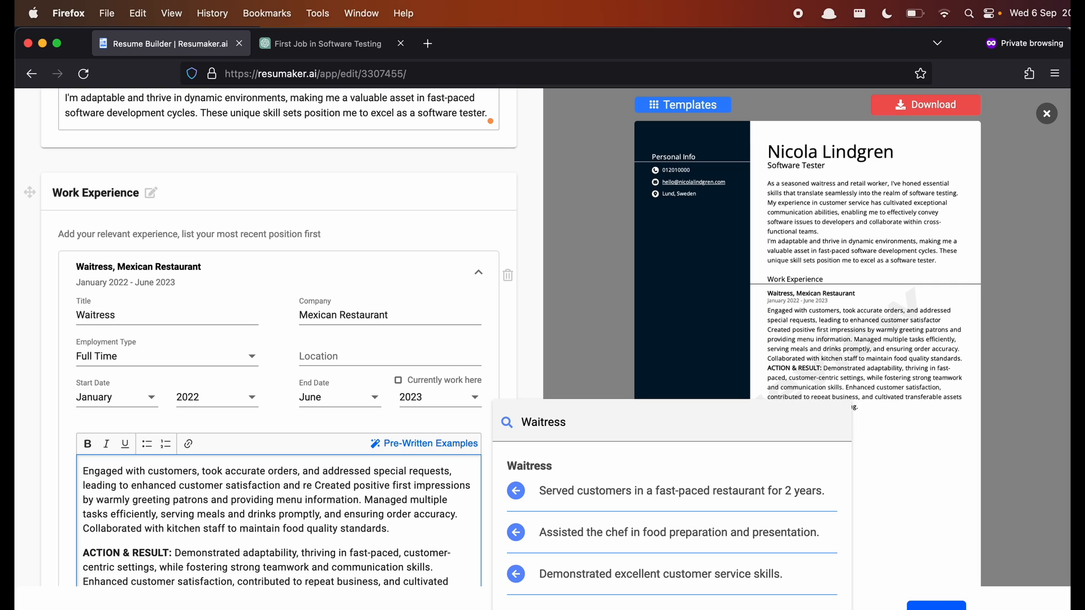
pyautogui.press('BackSpace')
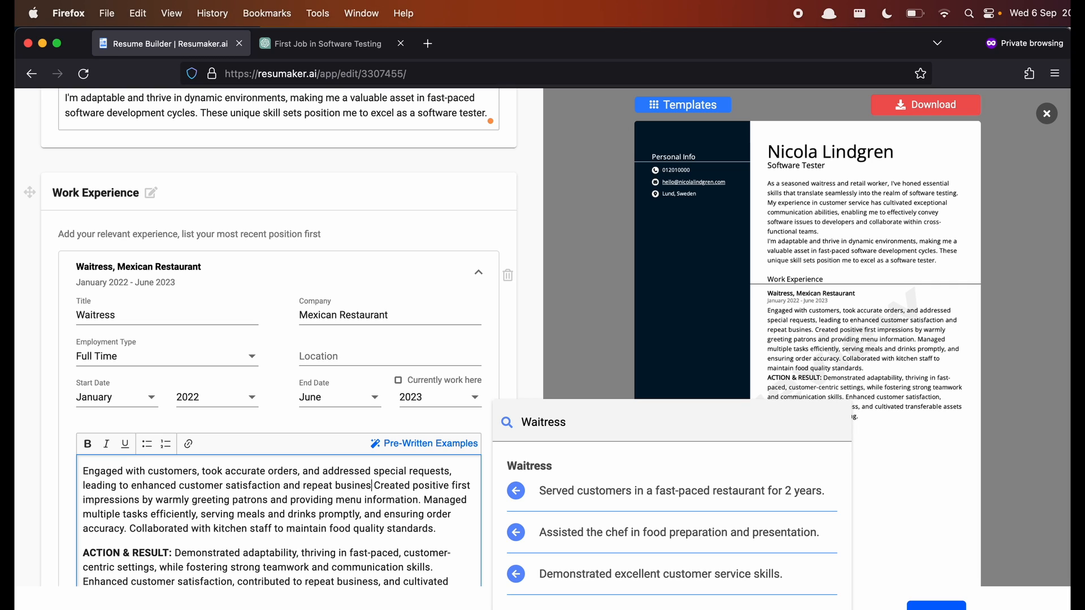
pyautogui.write('s.')
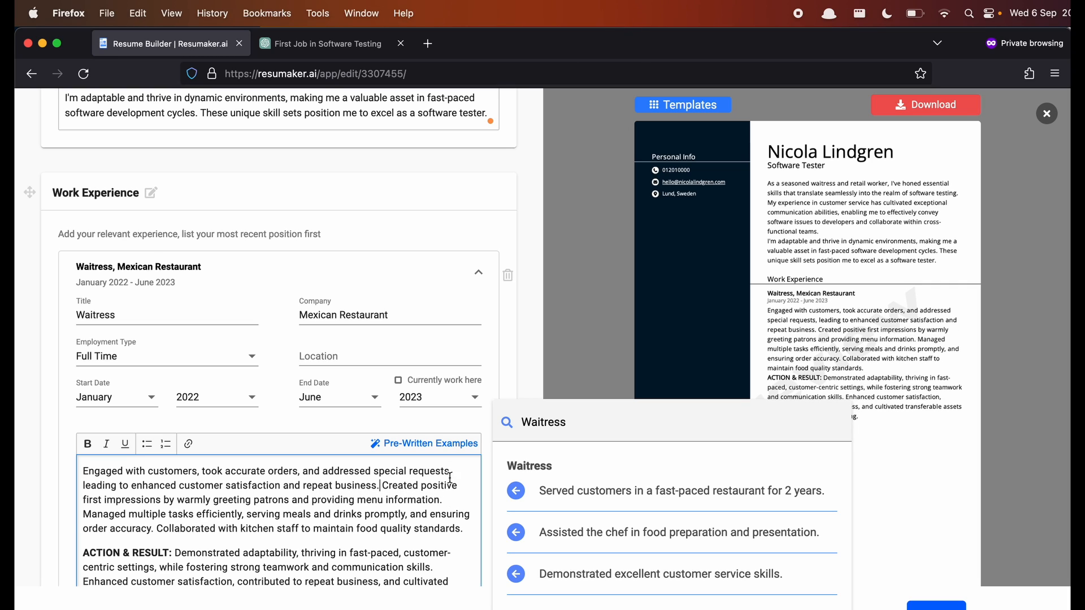
# - Make the 'Managed multiple tasks' sentence a second paragraph ending 'thus helping the business owner stay profitable'
pyautogui.scroll(-1, 445, 527)
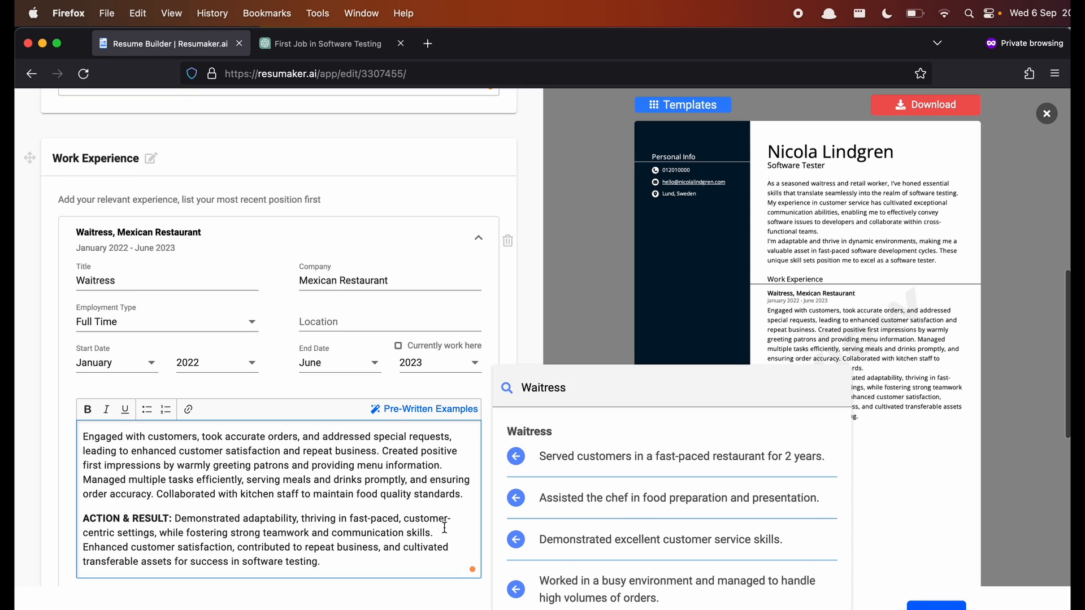
pyautogui.scroll(1, 444, 527)
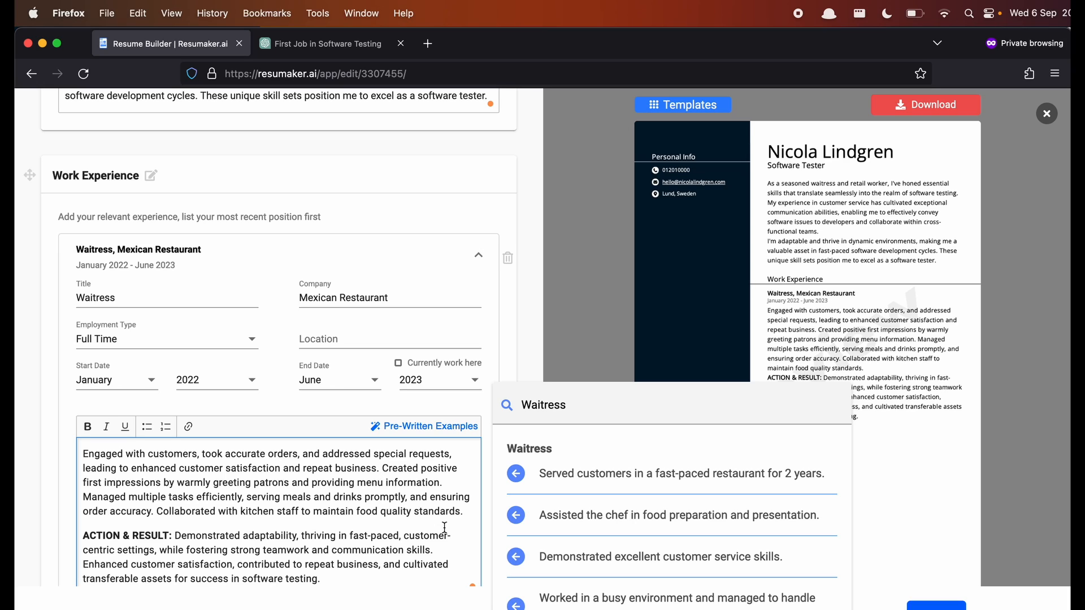
pyautogui.moveTo(342, 580); pyautogui.dragTo(174, 563)
pyautogui.click(331, 566)
pyautogui.click(380, 468)
pyautogui.press('Return')
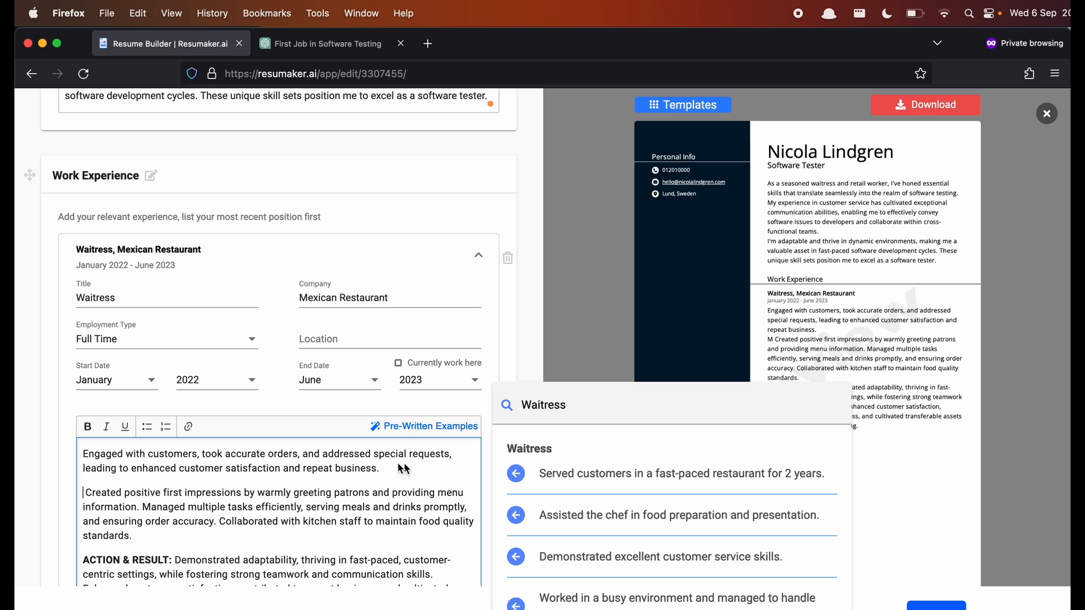
pyautogui.moveTo(143, 506); pyautogui.dragTo(246, 532)
pyautogui.click(244, 533)
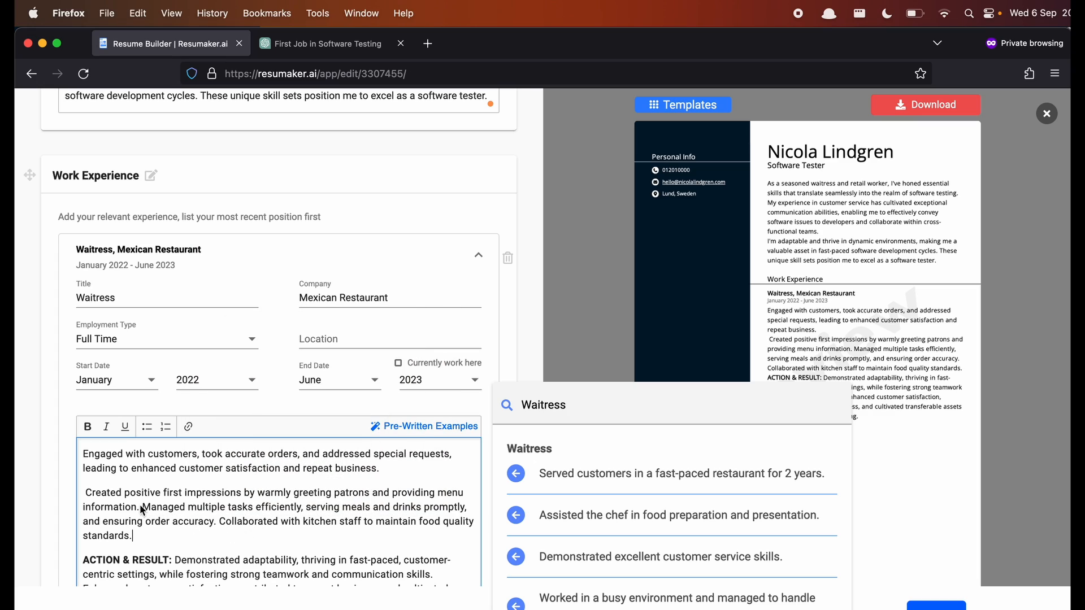
pyautogui.moveTo(141, 506); pyautogui.dragTo(219, 530)
pyautogui.hotkey('ctrl', 'c')
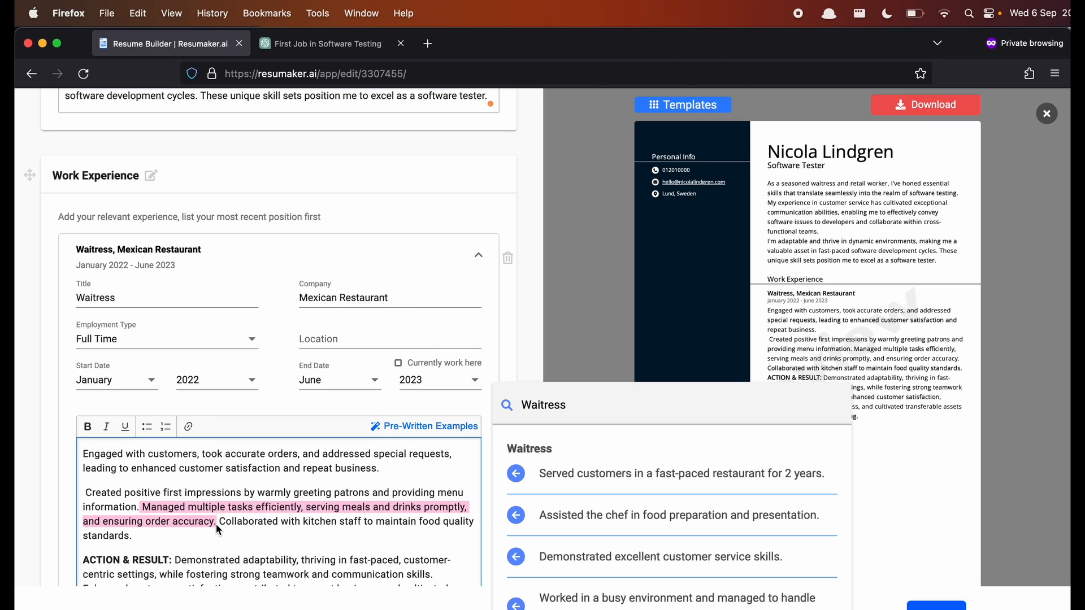
pyautogui.click(153, 478)
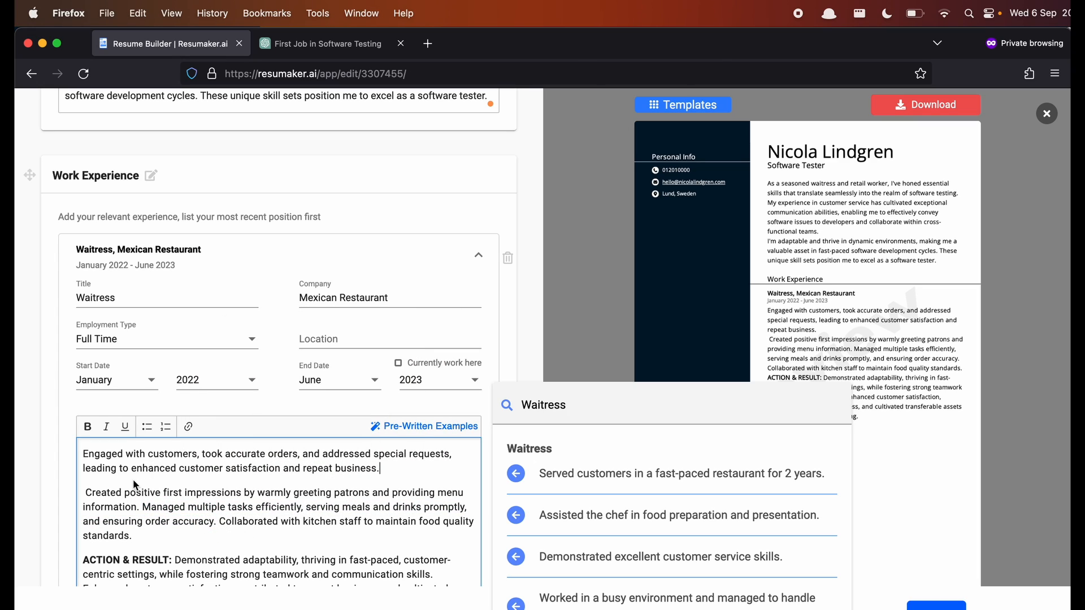
pyautogui.hotkey('ctrl', 'v')
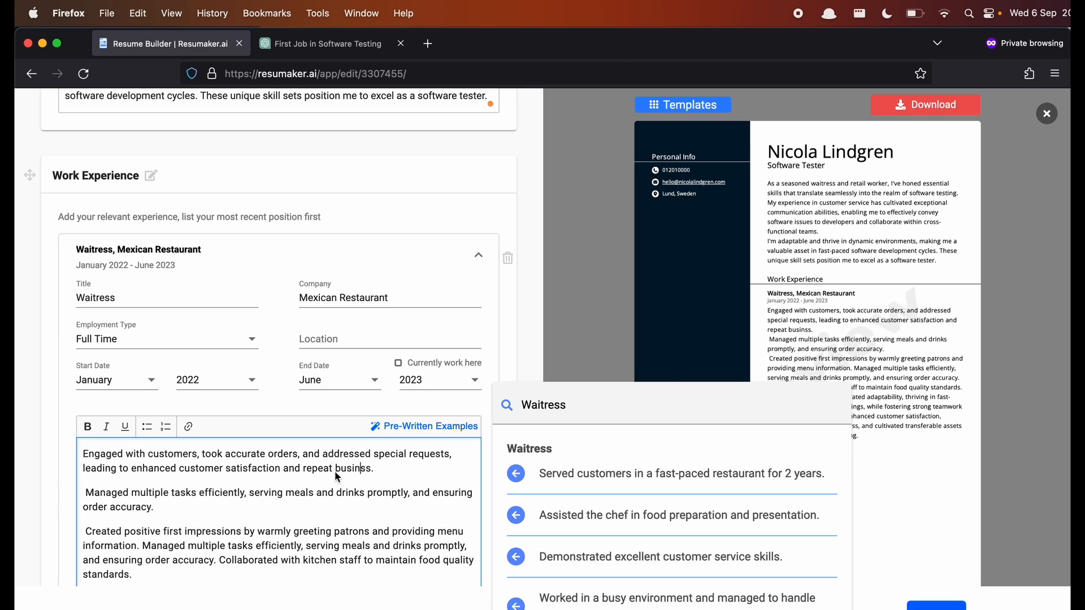
pyautogui.write('er accuracy, thus helping the')
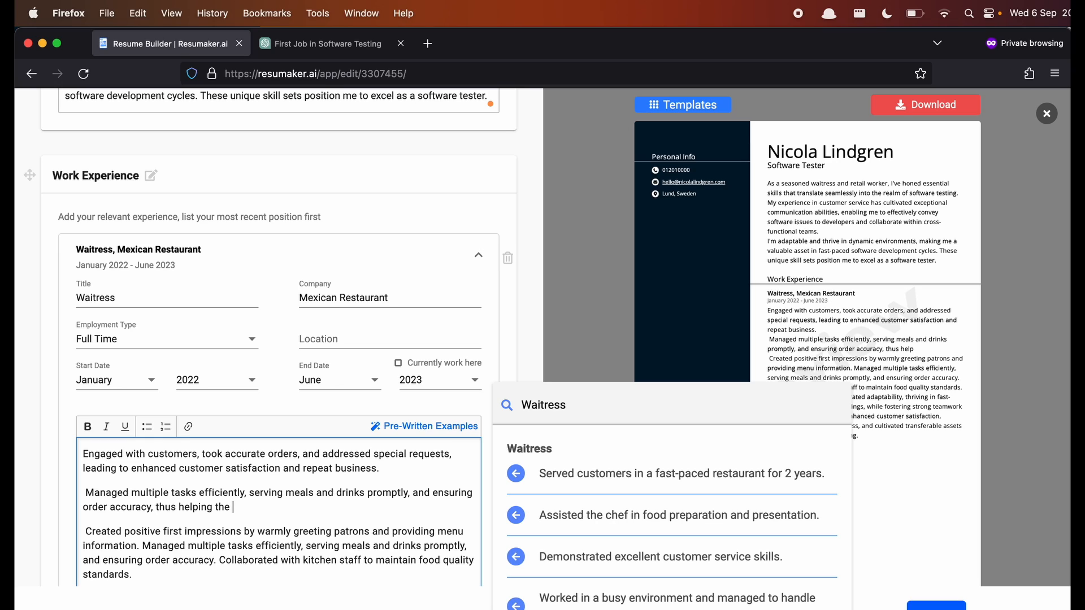
pyautogui.write(' business owner')
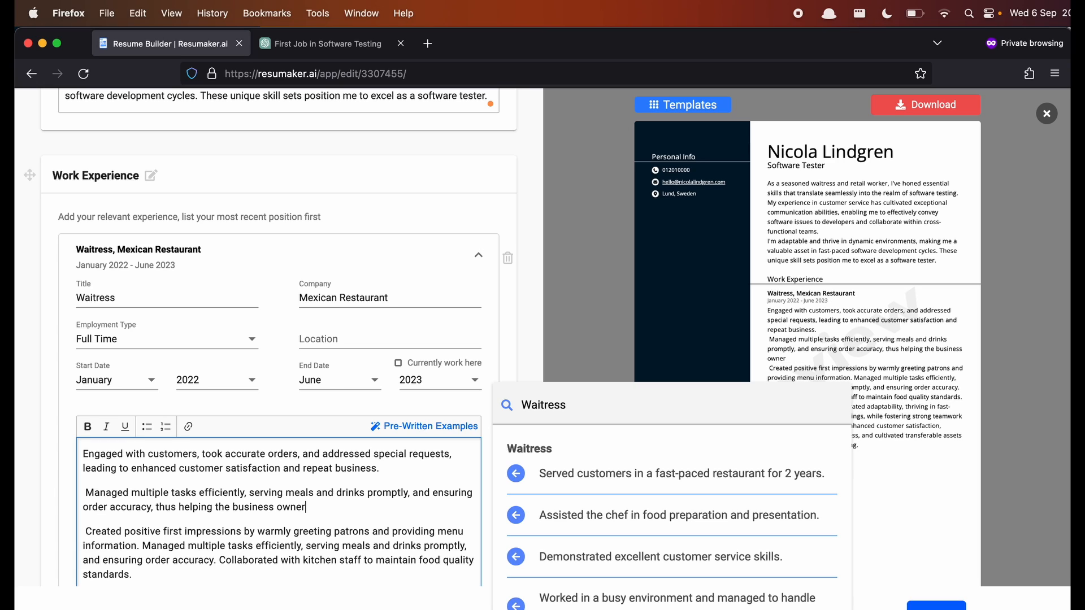
pyautogui.write(' stay profitable.')
# - Delete the 'Created positive first impressions' and 'ACTION & RESULT' paragraphs from the description
pyautogui.moveTo(135, 573); pyautogui.dragTo(83, 538)
pyautogui.press('super+v')
pyautogui.click(84, 492)
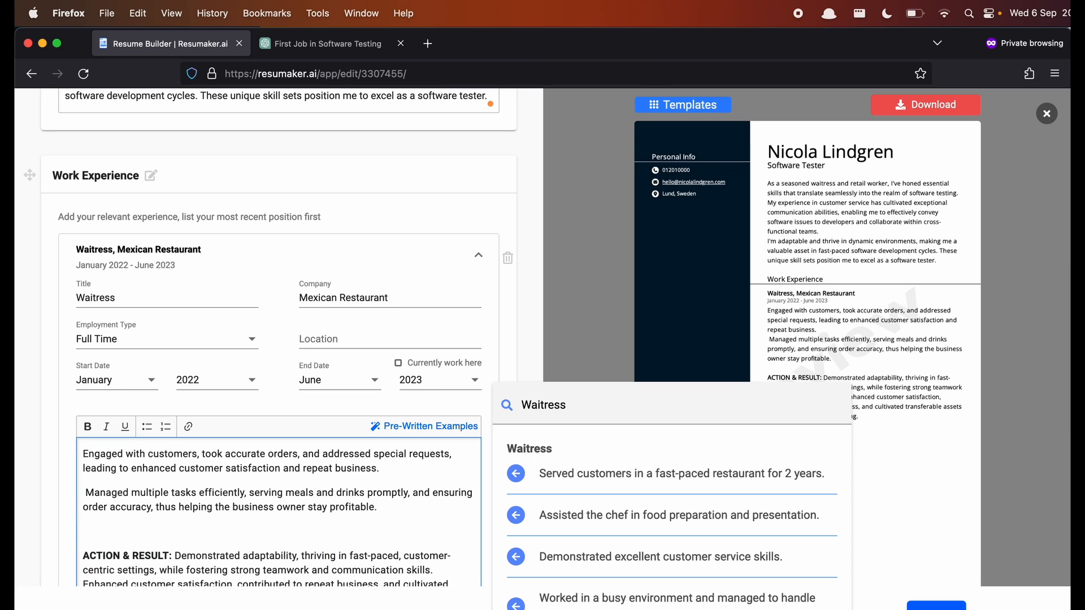
pyautogui.press('Delete')
pyautogui.scroll(-2, 161, 537)
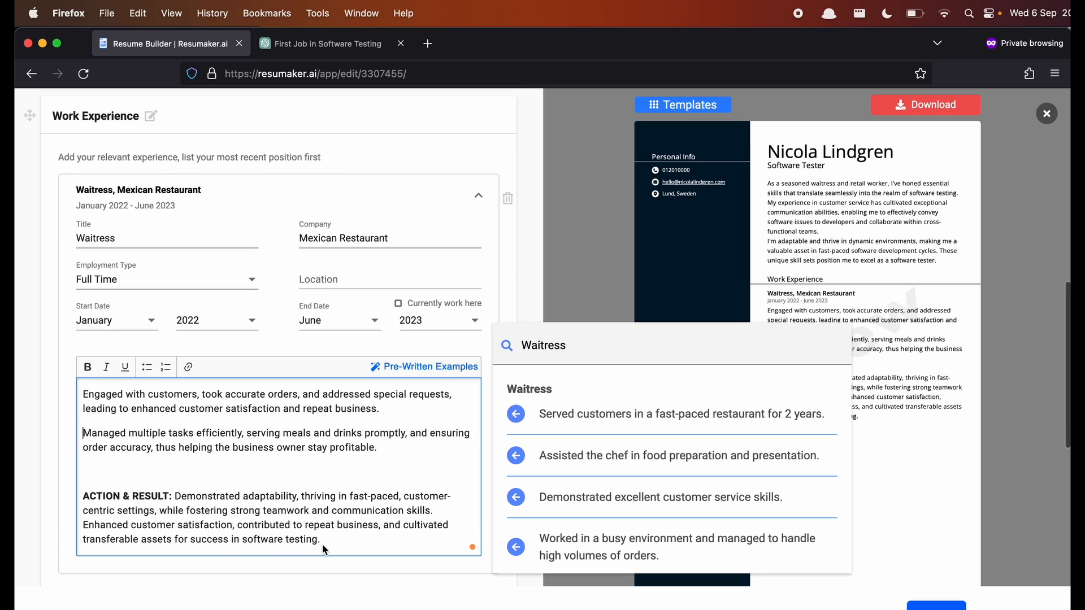
pyautogui.moveTo(322, 542); pyautogui.dragTo(66, 503)
pyautogui.press('BackSpace')
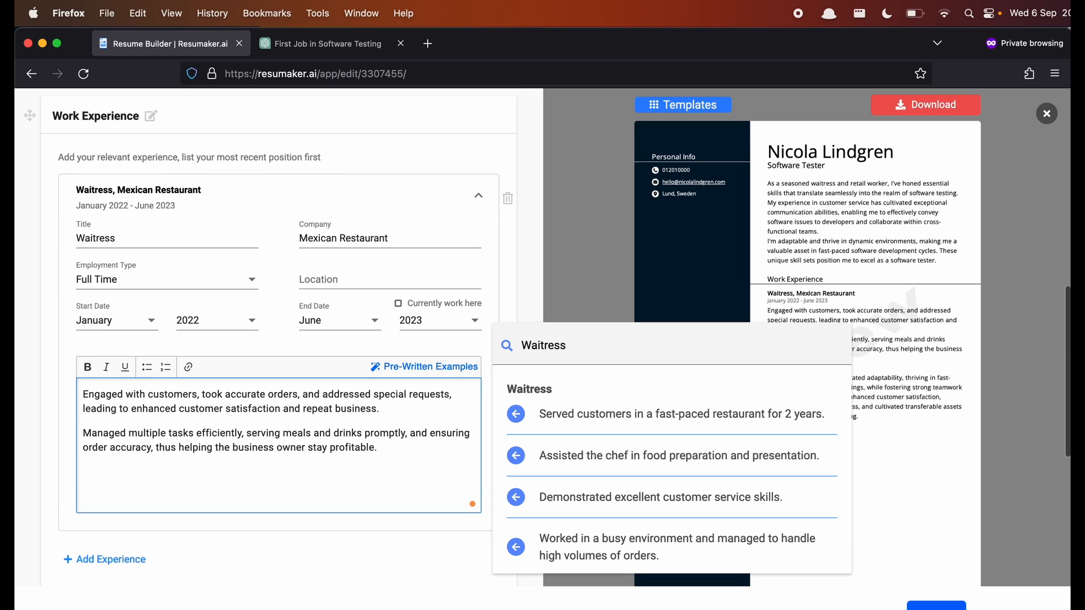
# - Scroll through the editor and briefly check the ChatGPT conversation before returning
pyautogui.scroll(-1, 253, 453)
pyautogui.scroll(-5, 253, 453)
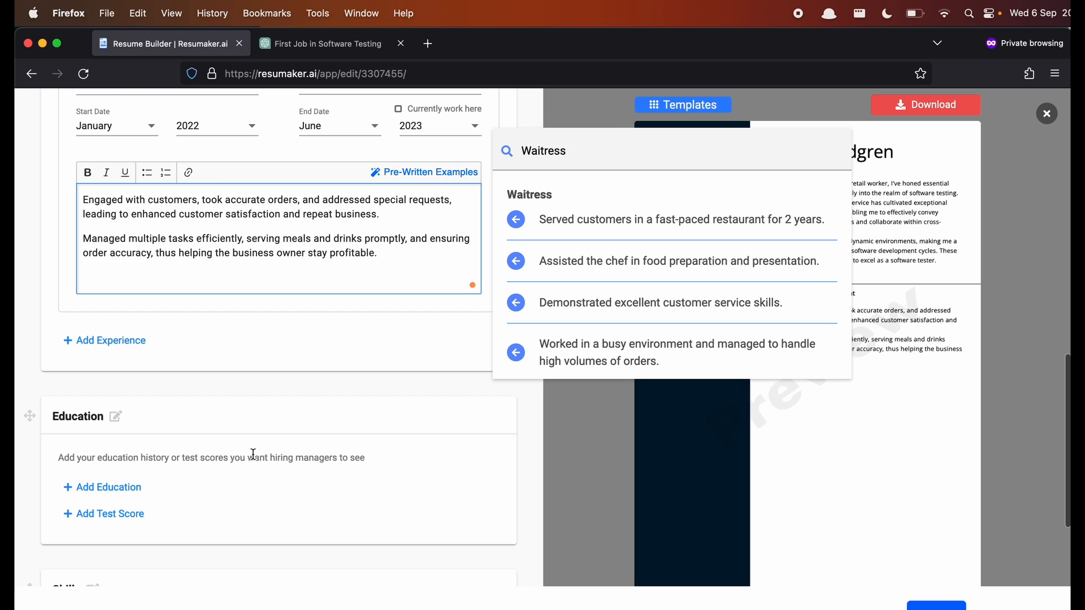
pyautogui.scroll(3, 252, 449)
pyautogui.scroll(1, 252, 450)
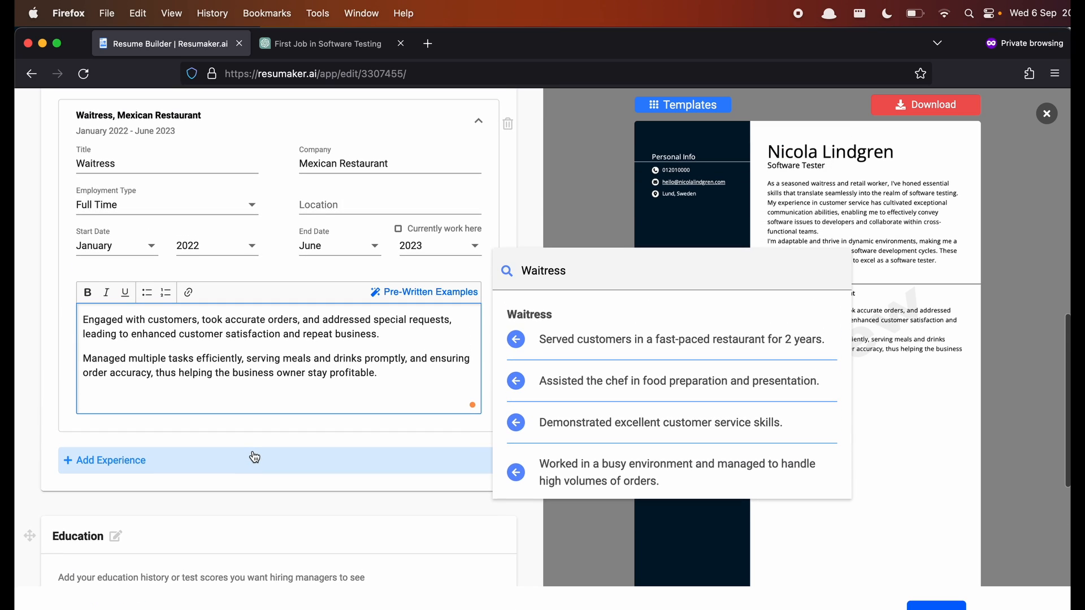
pyautogui.scroll(-2, 255, 457)
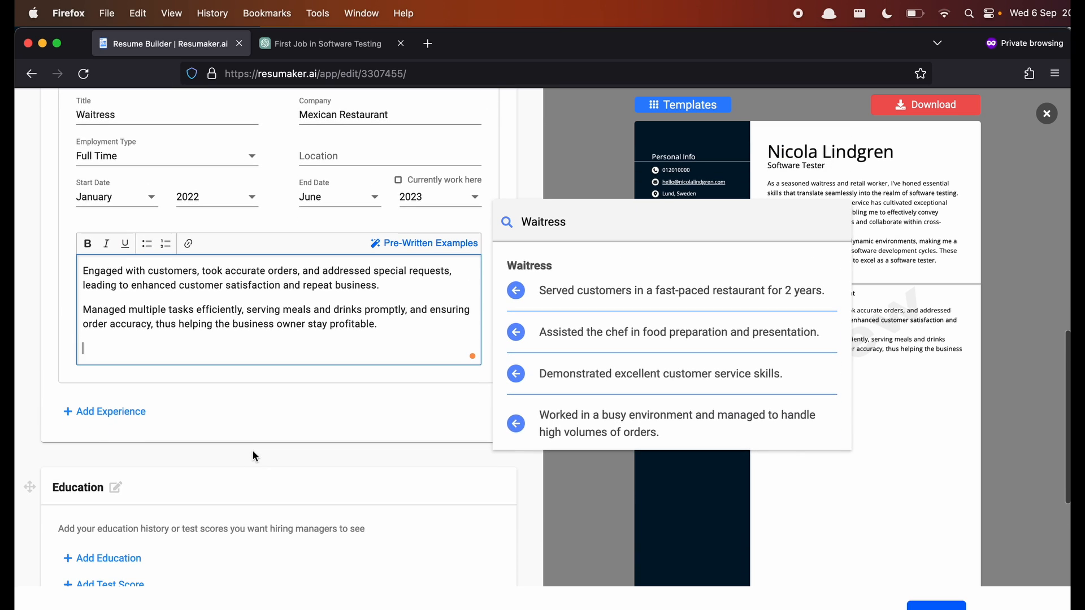
pyautogui.click(320, 44)
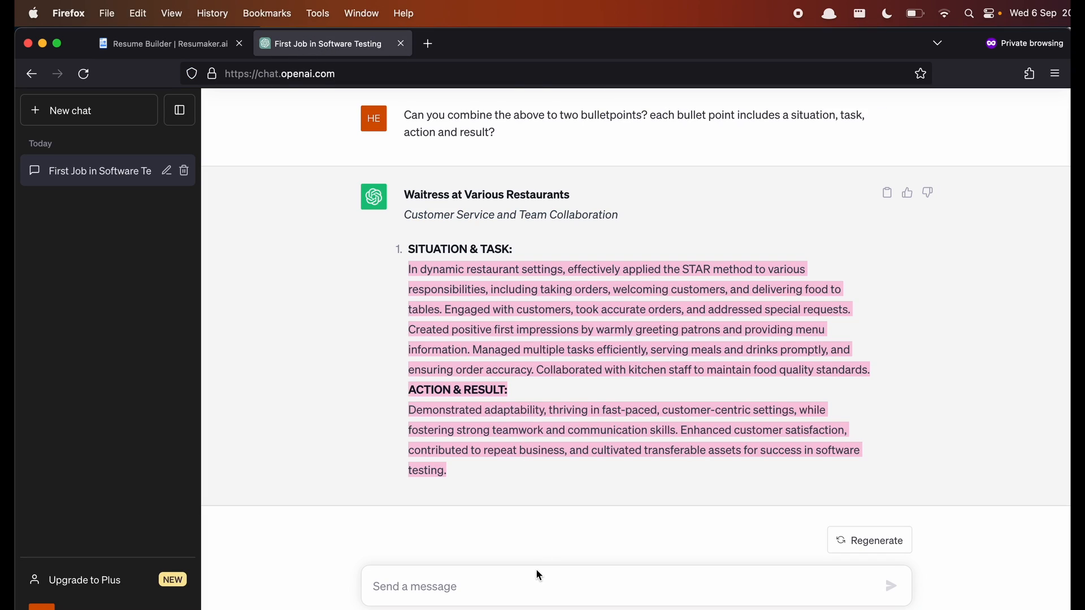
pyautogui.click(175, 50)
# - Add an empty Education entry and scroll down to the Skills section
pyautogui.scroll(-4, 293, 402)
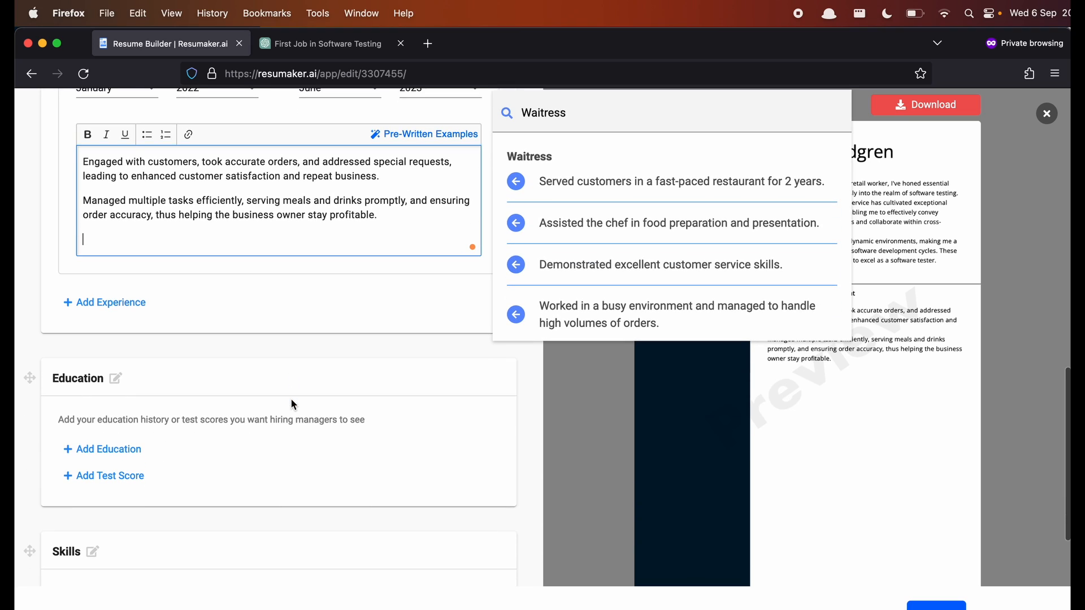
pyautogui.click(108, 449)
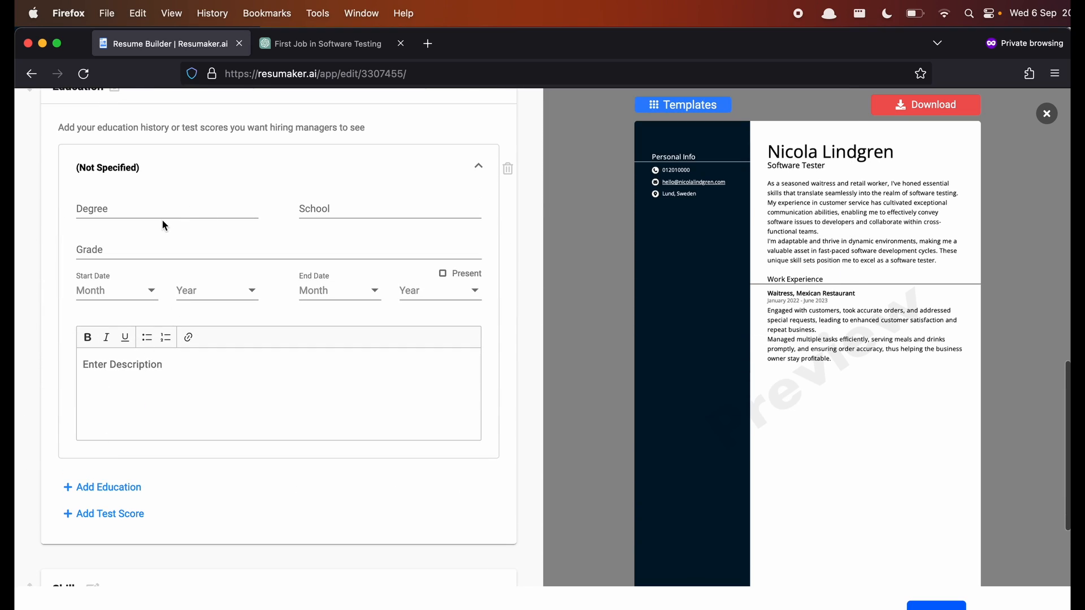
pyautogui.click(134, 208)
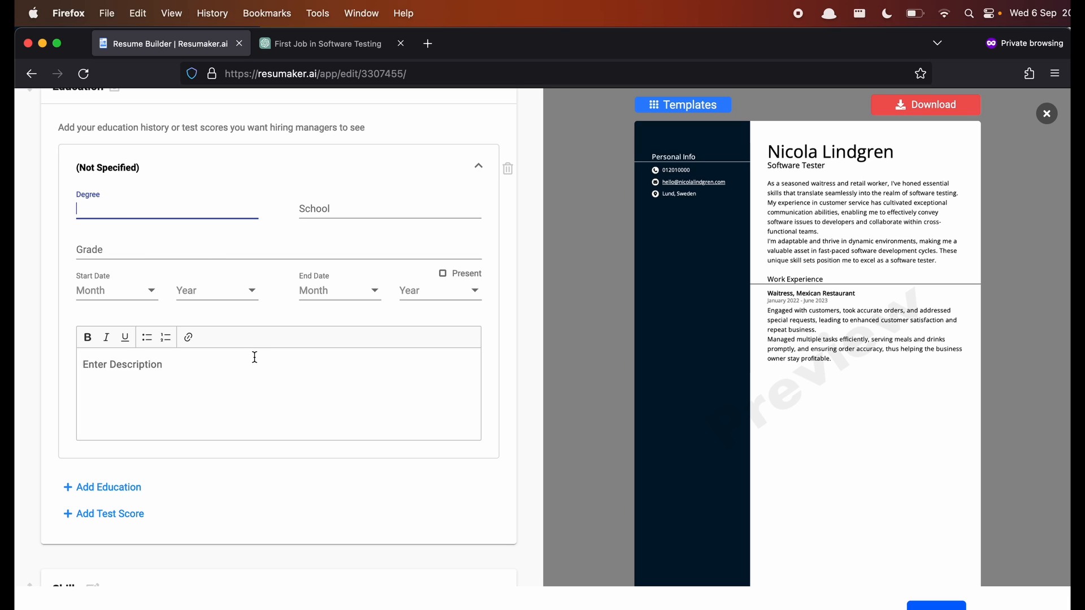
pyautogui.scroll(-3, 254, 357)
pyautogui.scroll(2, 254, 357)
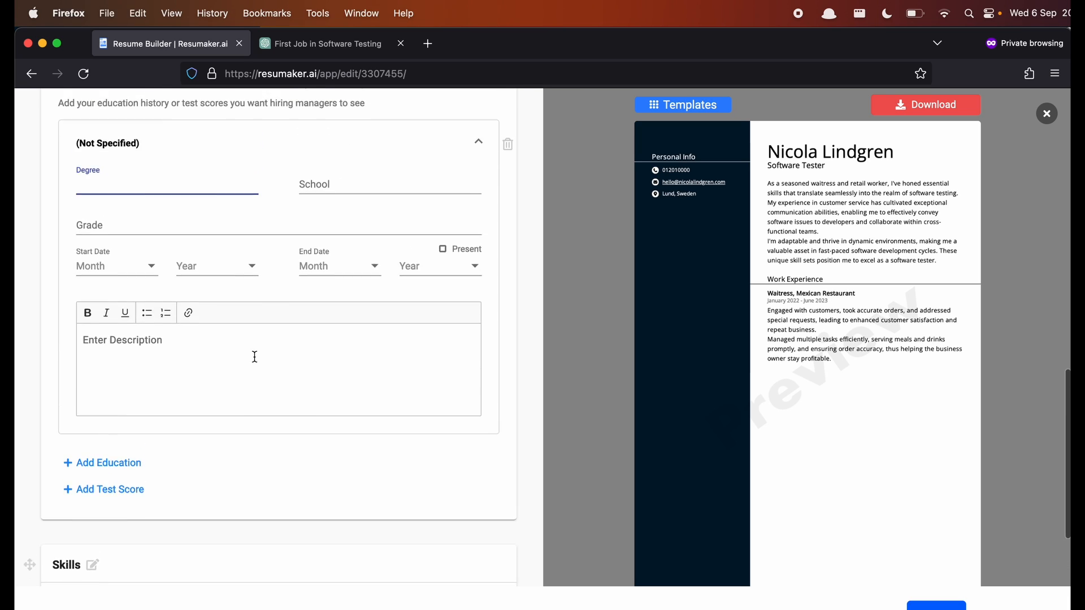
pyautogui.scroll(2, 255, 357)
pyautogui.scroll(-2, 255, 357)
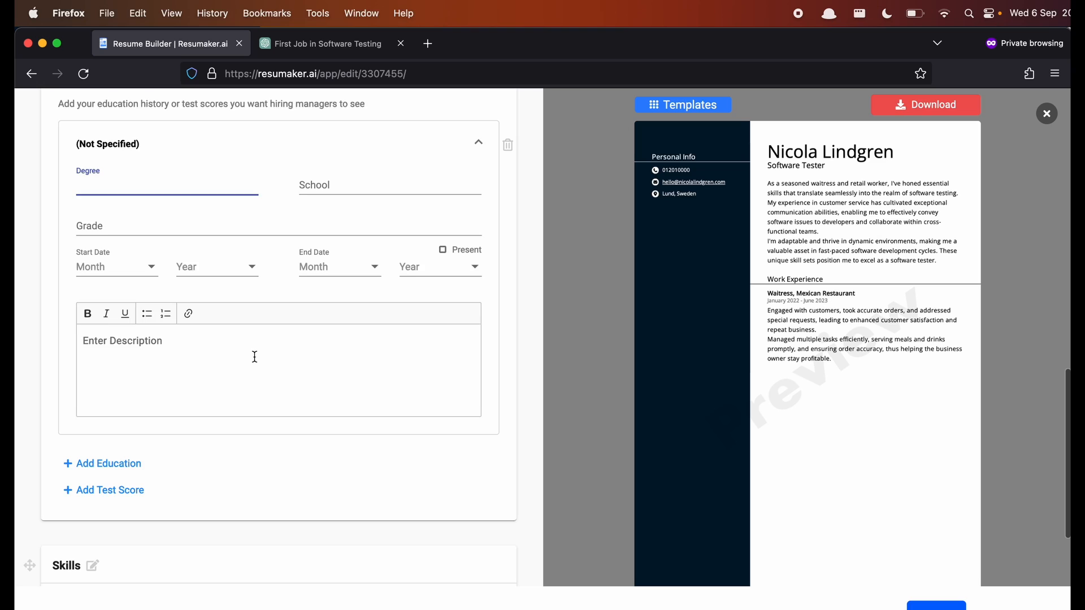
pyautogui.scroll(2, 255, 357)
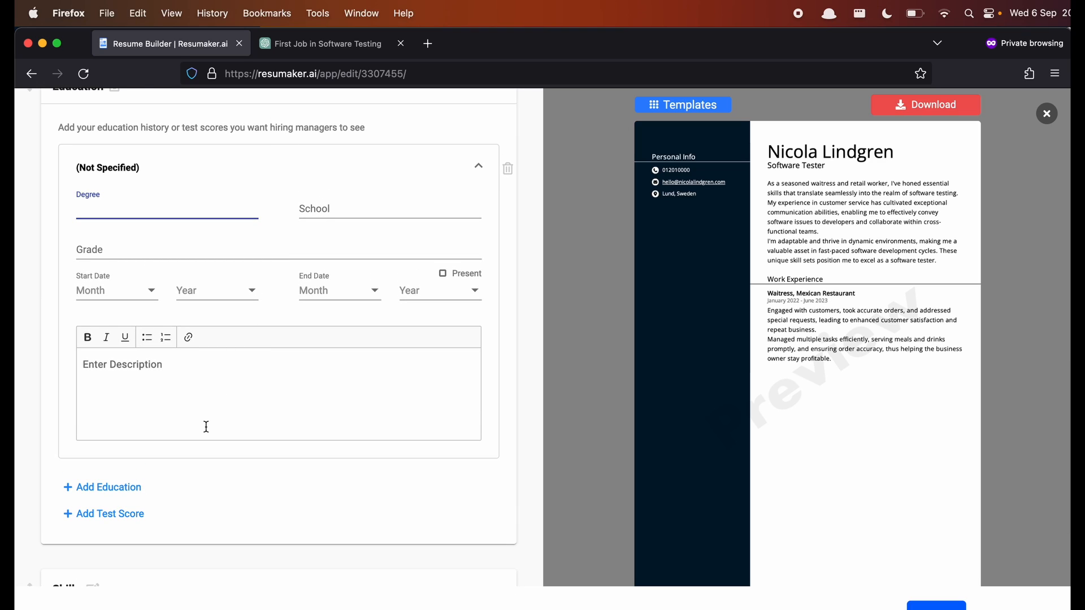
pyautogui.scroll(2, 229, 404)
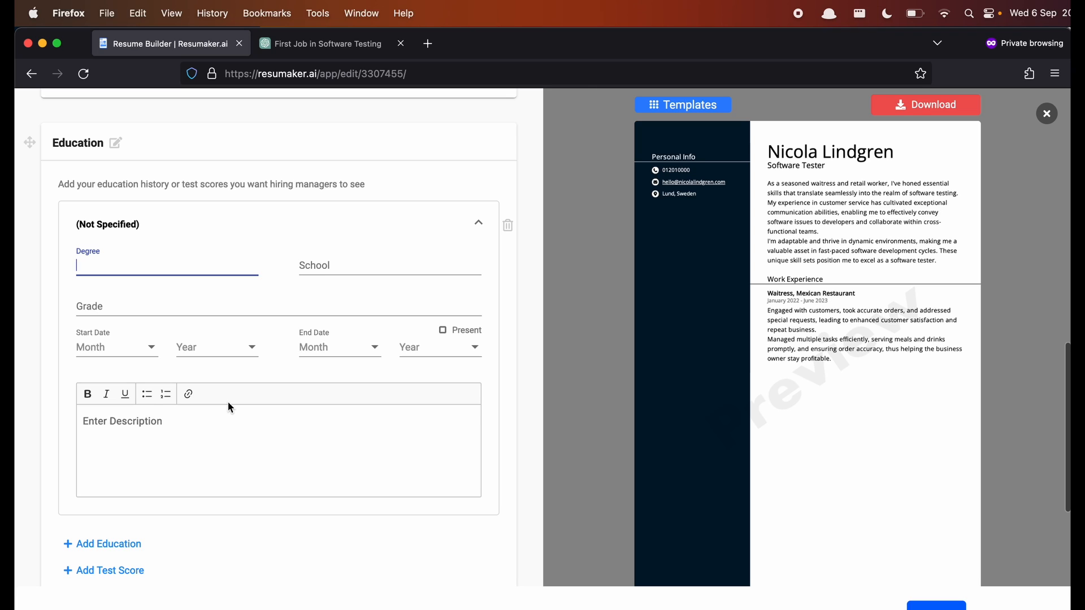
pyautogui.scroll(-8, 325, 316)
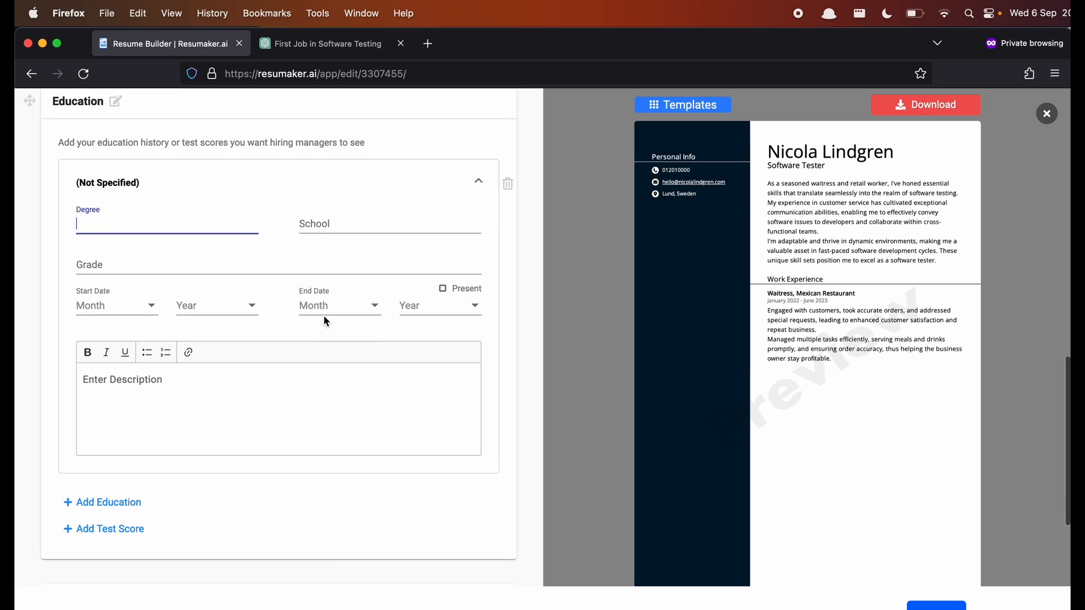
pyautogui.scroll(-3, 324, 315)
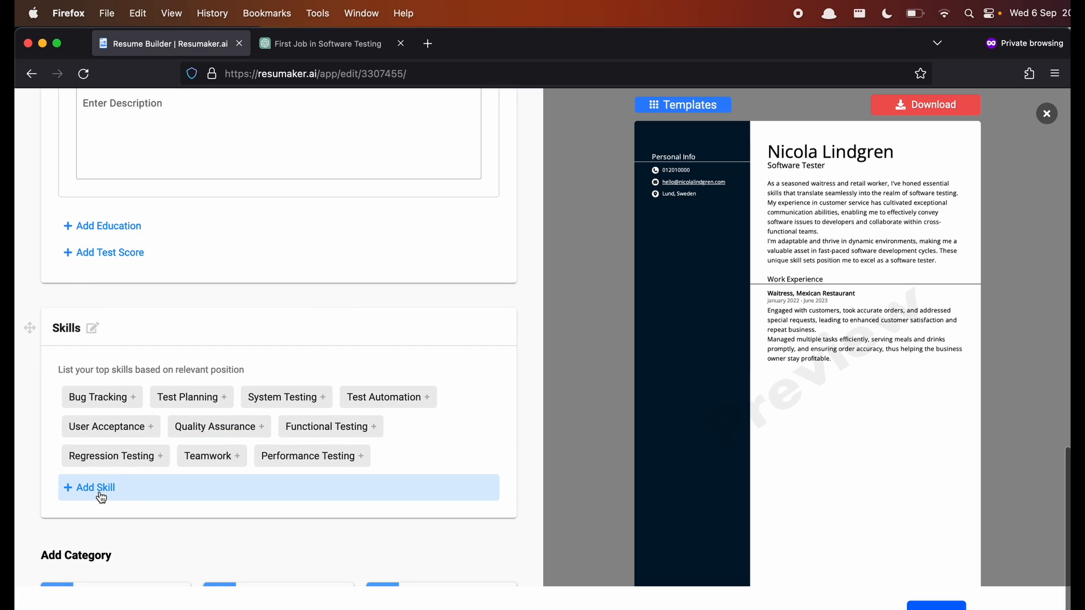
# - Add the skills Communication in Difficult Situations and Customer Service from the autocomplete suggestions
pyautogui.click(116, 502)
pyautogui.click(151, 332)
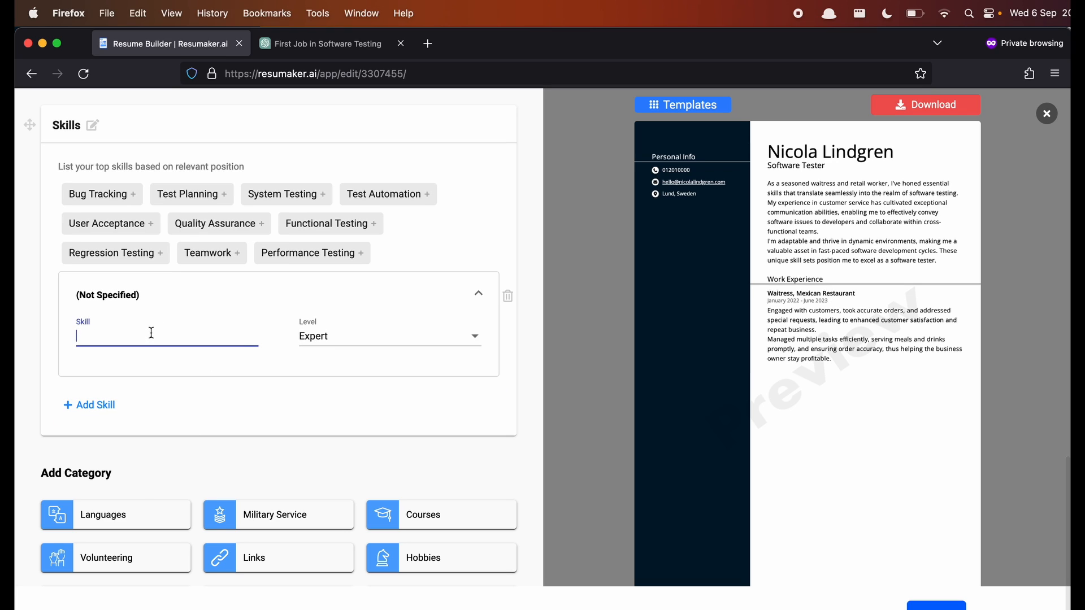
pyautogui.write('communicatio')
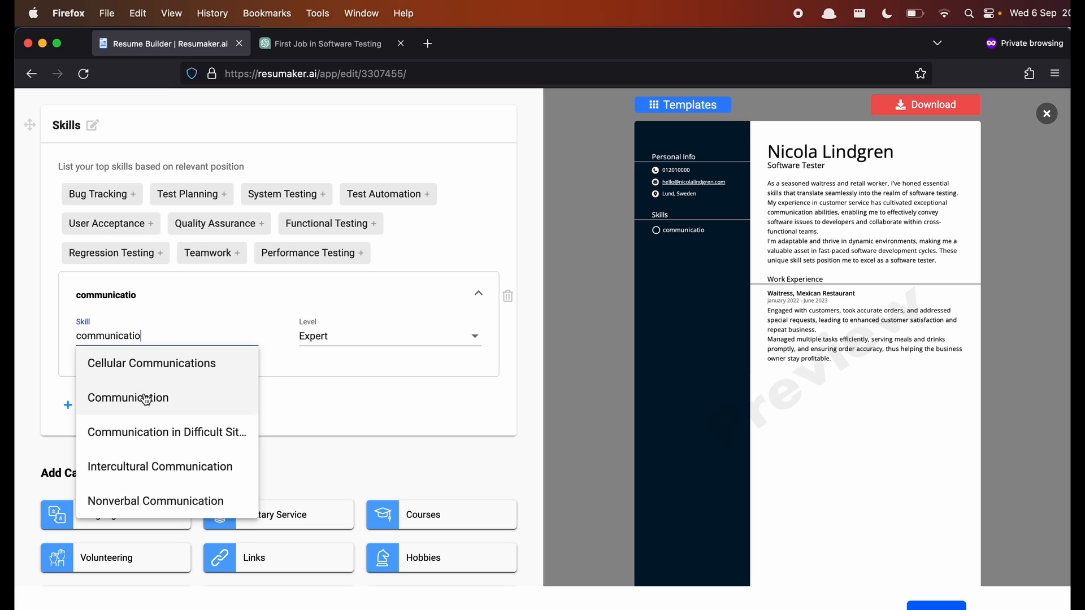
pyautogui.click(150, 431)
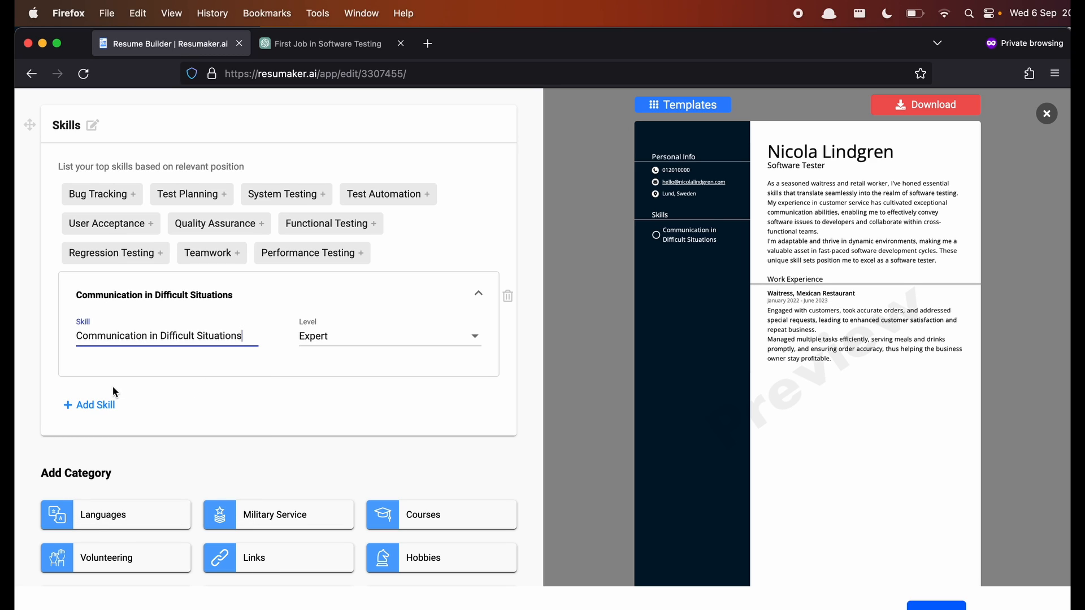
pyautogui.click(91, 405)
pyautogui.click(150, 384)
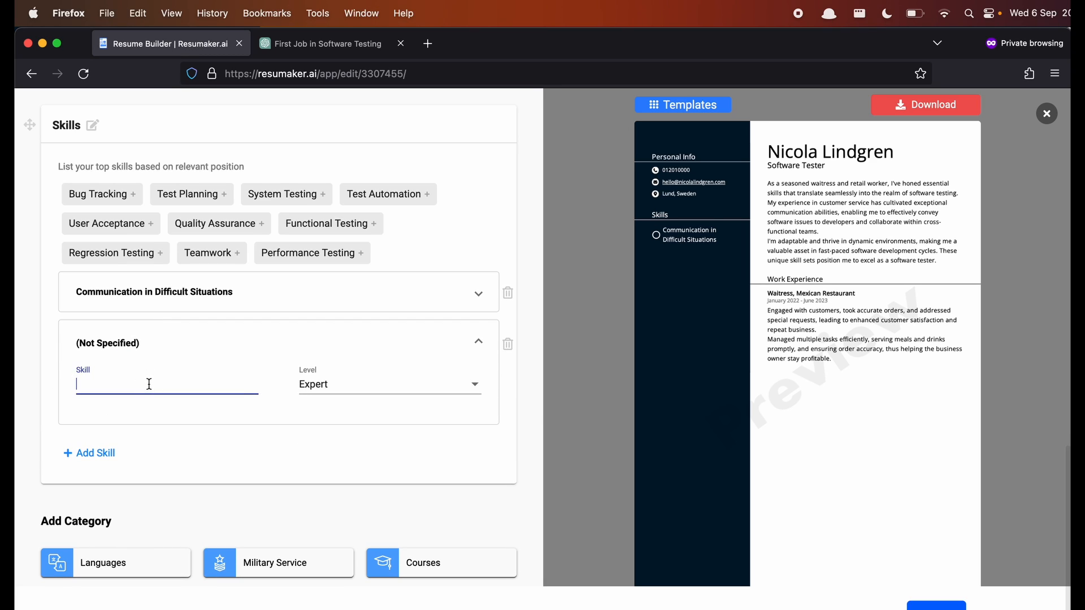
pyautogui.write('Cutomer service')
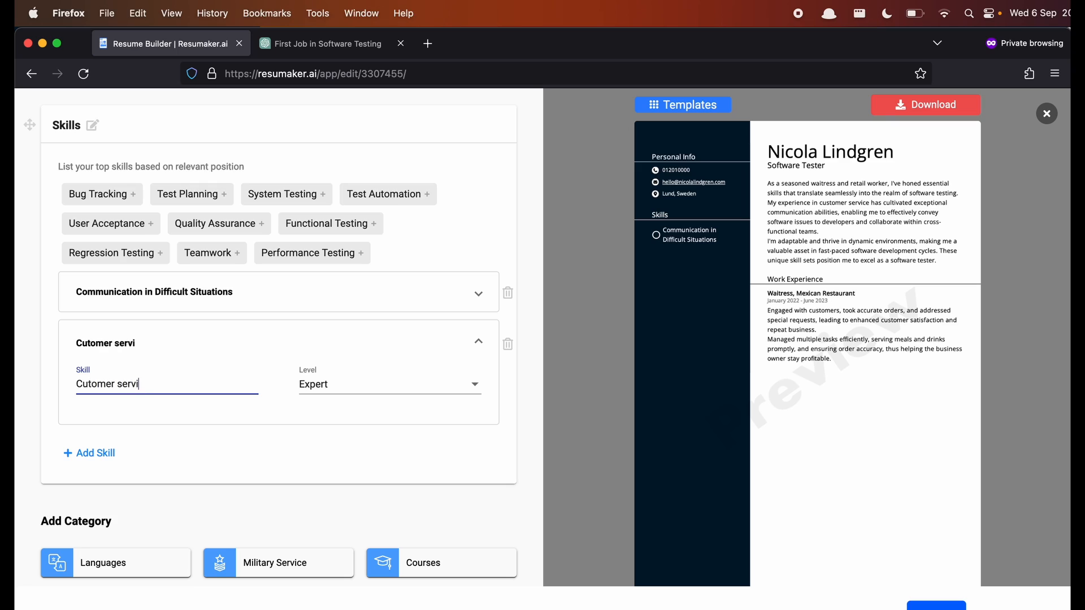
pyautogui.click(86, 384)
pyautogui.write('s')
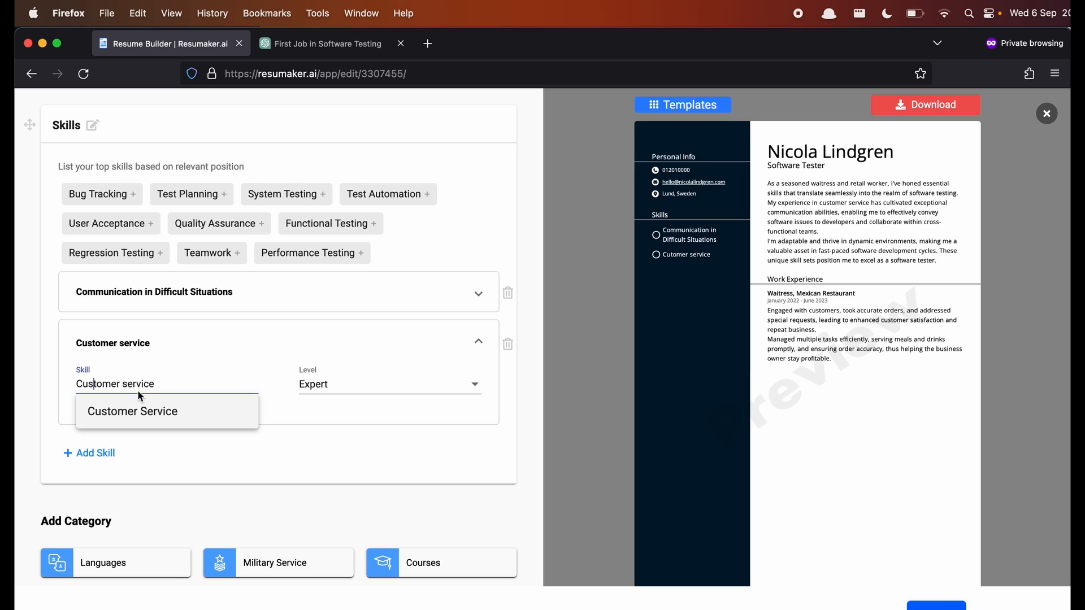
pyautogui.click(108, 411)
# - Add the skills Problem Solving and Collaboration, finishing the Collaboration entry
pyautogui.click(102, 454)
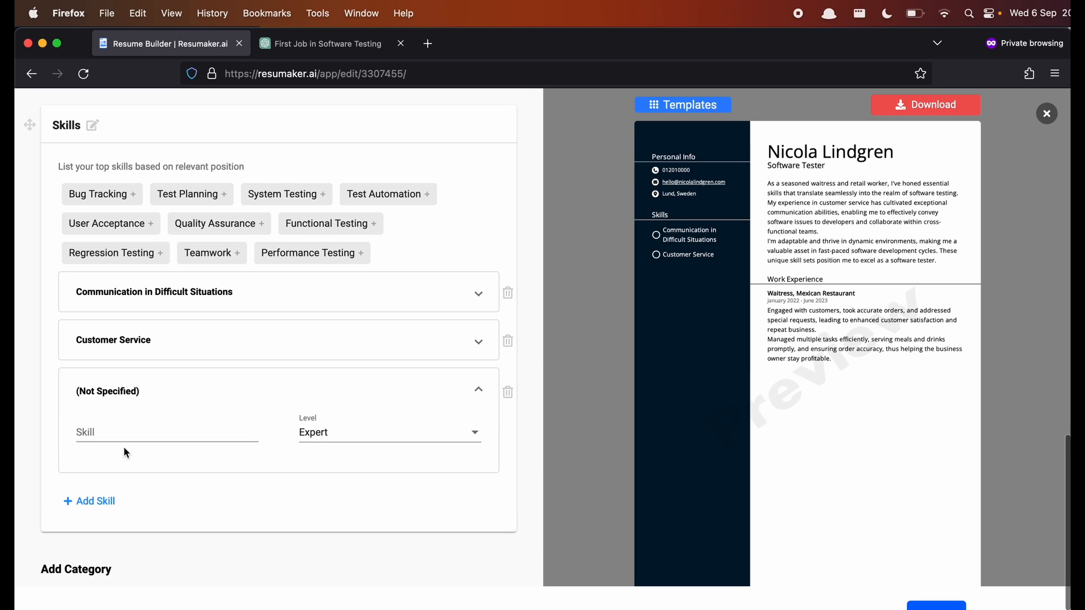
pyautogui.click(151, 430)
pyautogui.write('Problem solving')
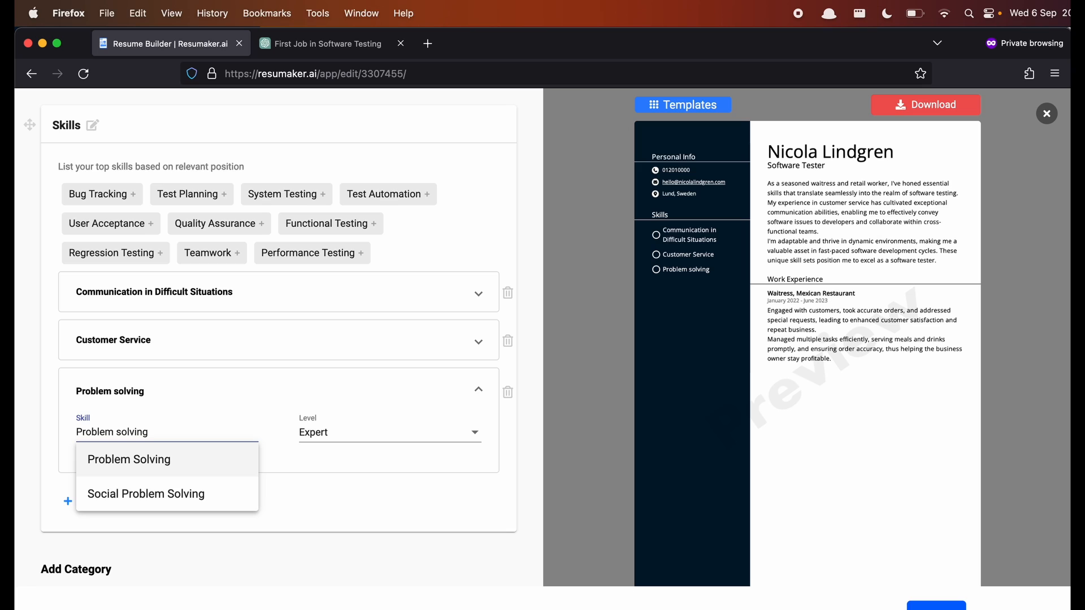
pyautogui.click(158, 458)
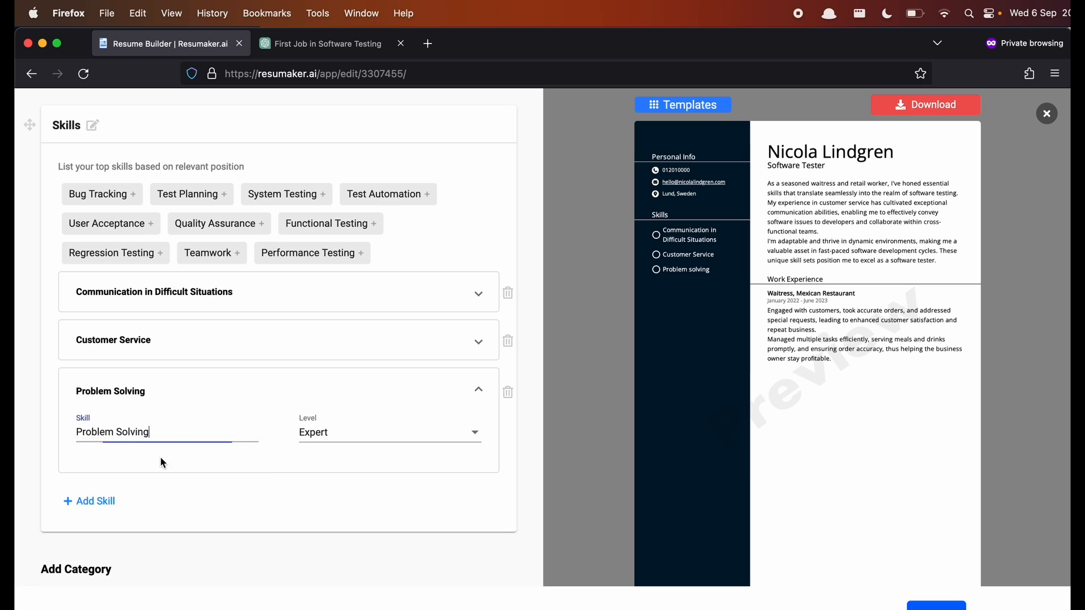
pyautogui.click(90, 500)
pyautogui.scroll(3, 231, 459)
pyautogui.scroll(10, 230, 457)
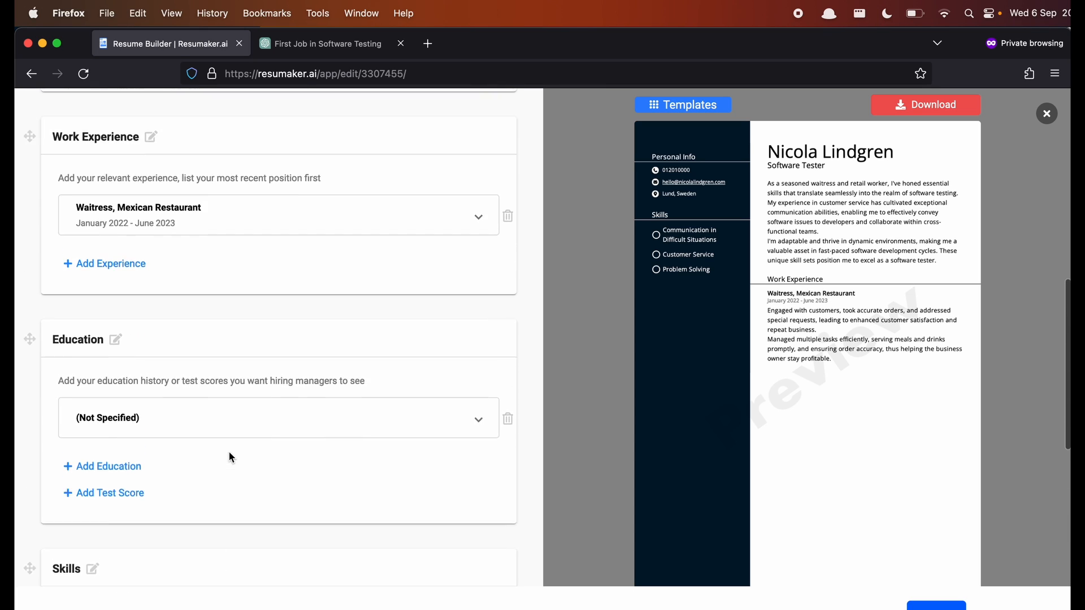
pyautogui.scroll(-1, 228, 455)
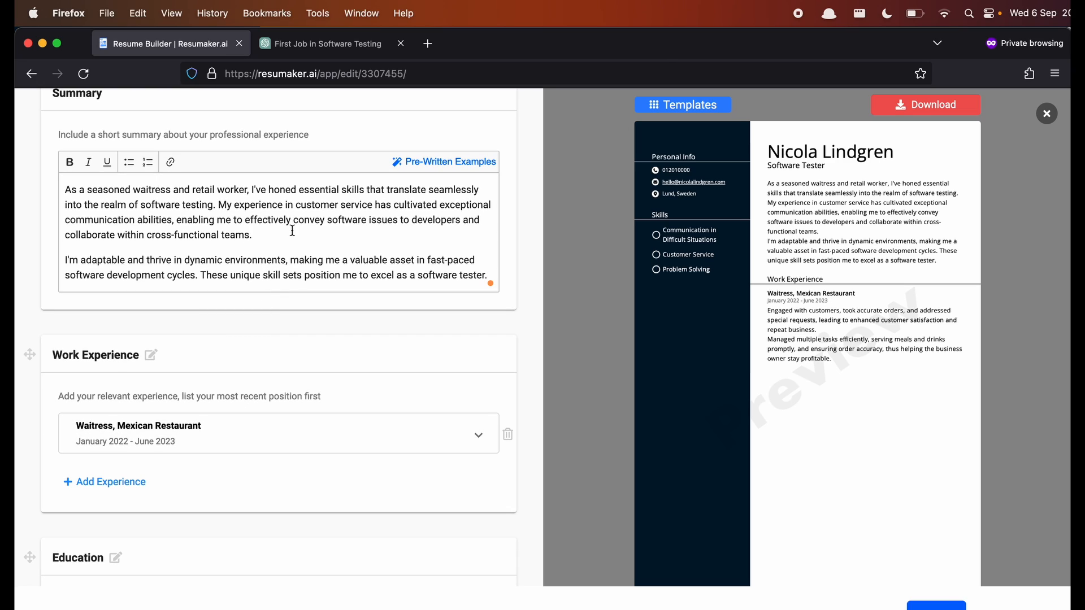
pyautogui.scroll(-10, 293, 230)
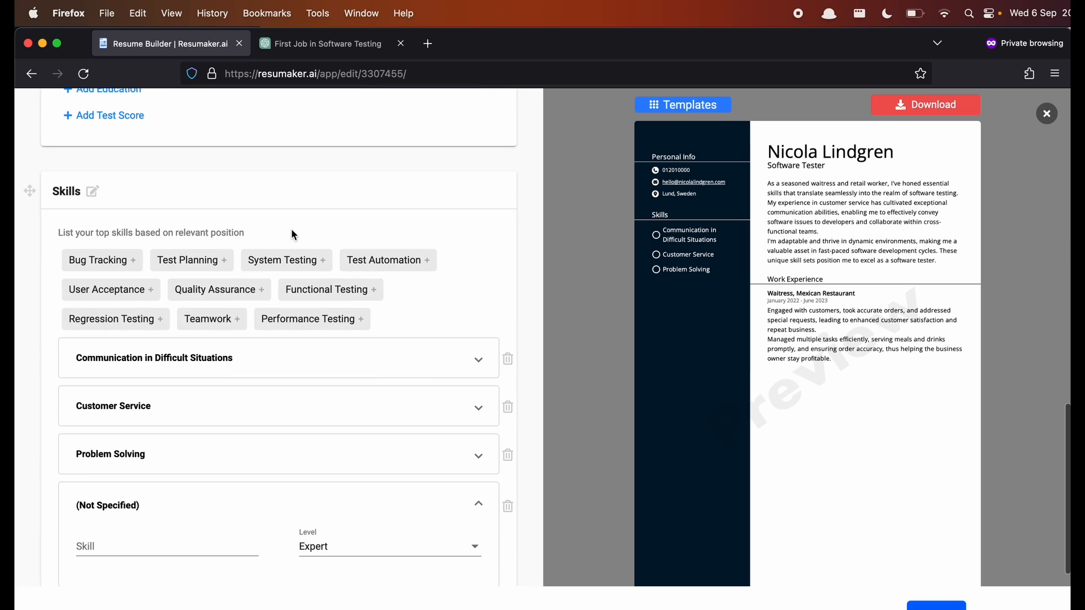
pyautogui.scroll(-5, 293, 233)
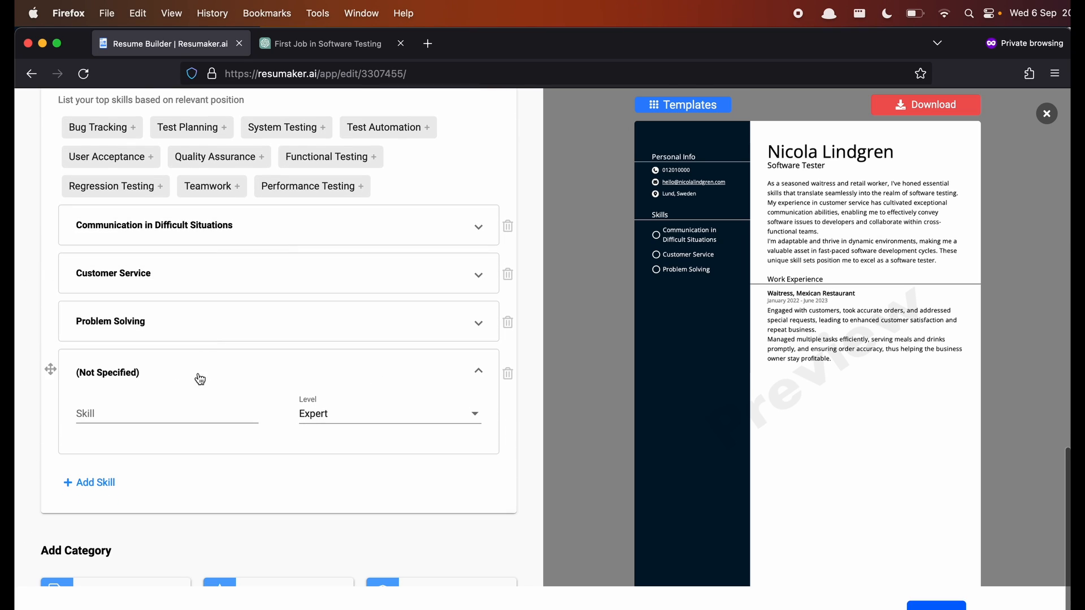
pyautogui.click(193, 407)
pyautogui.write('Col')
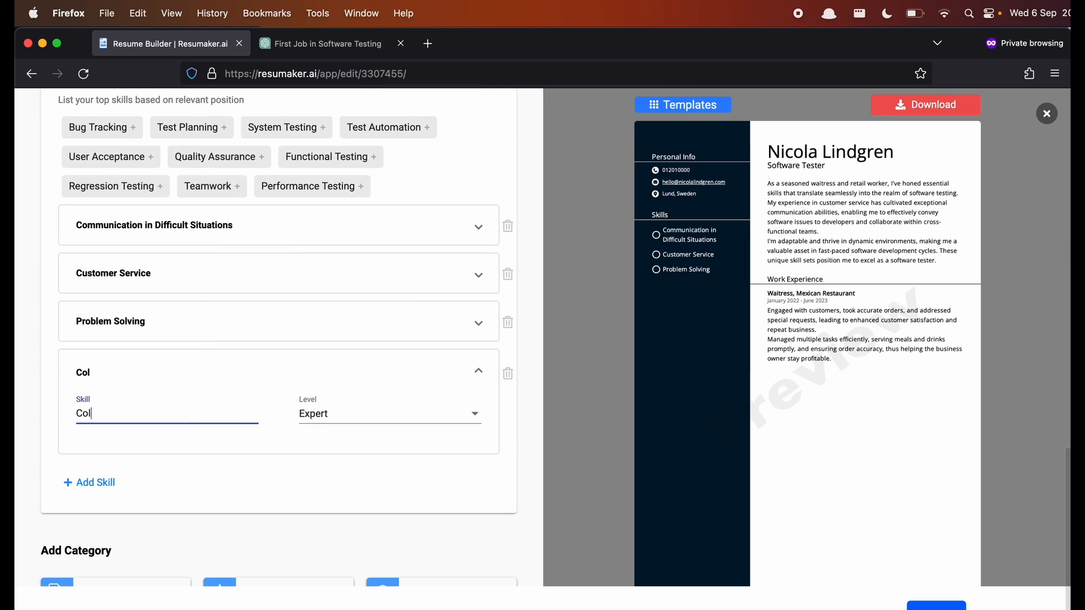
pyautogui.write('laboration')
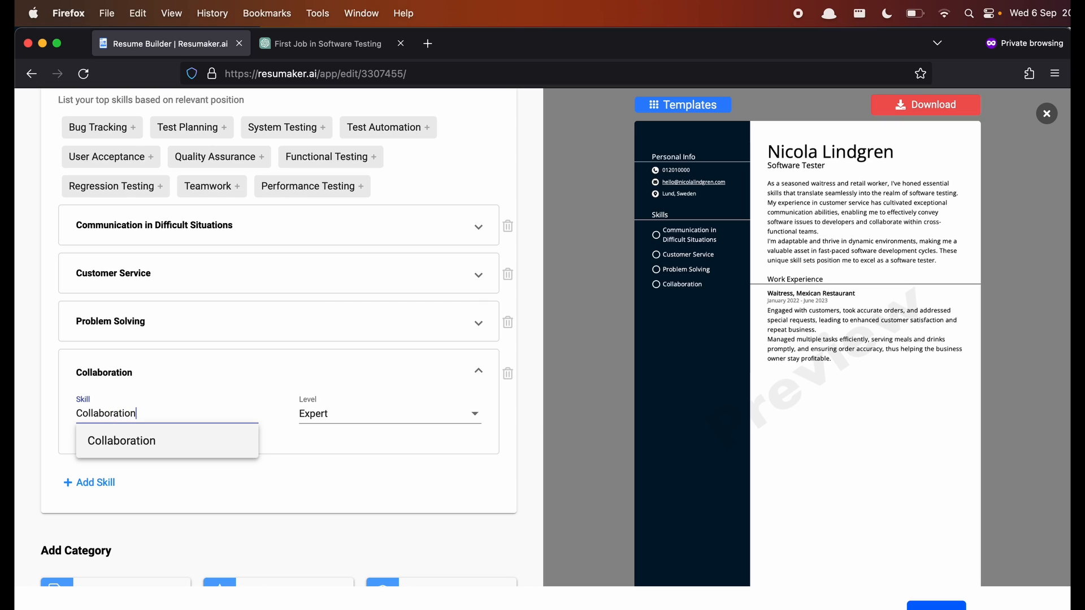
pyautogui.click(148, 446)
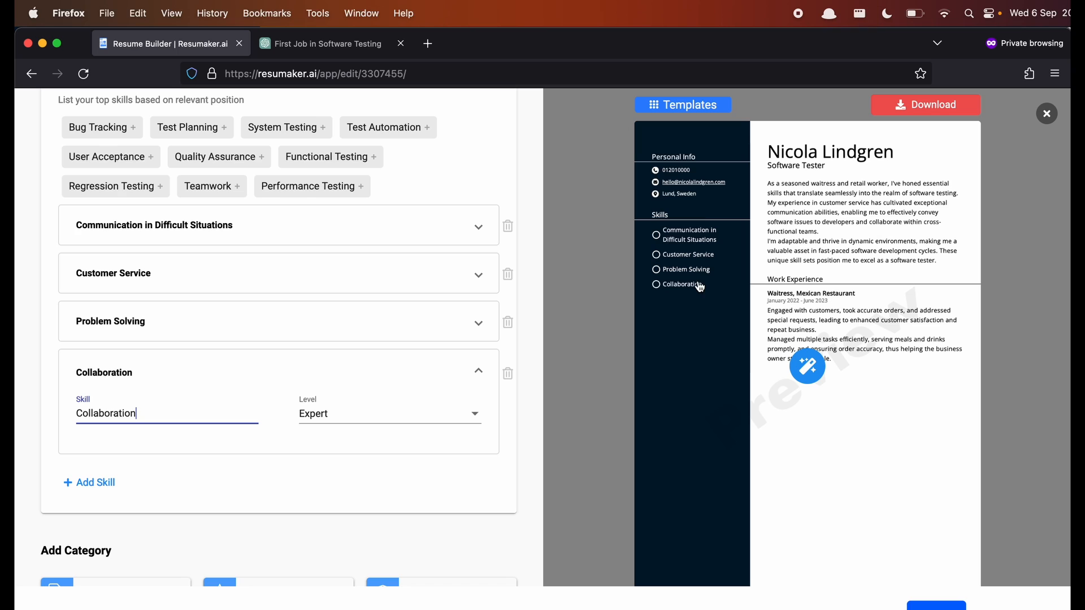
pyautogui.scroll(-3, 322, 459)
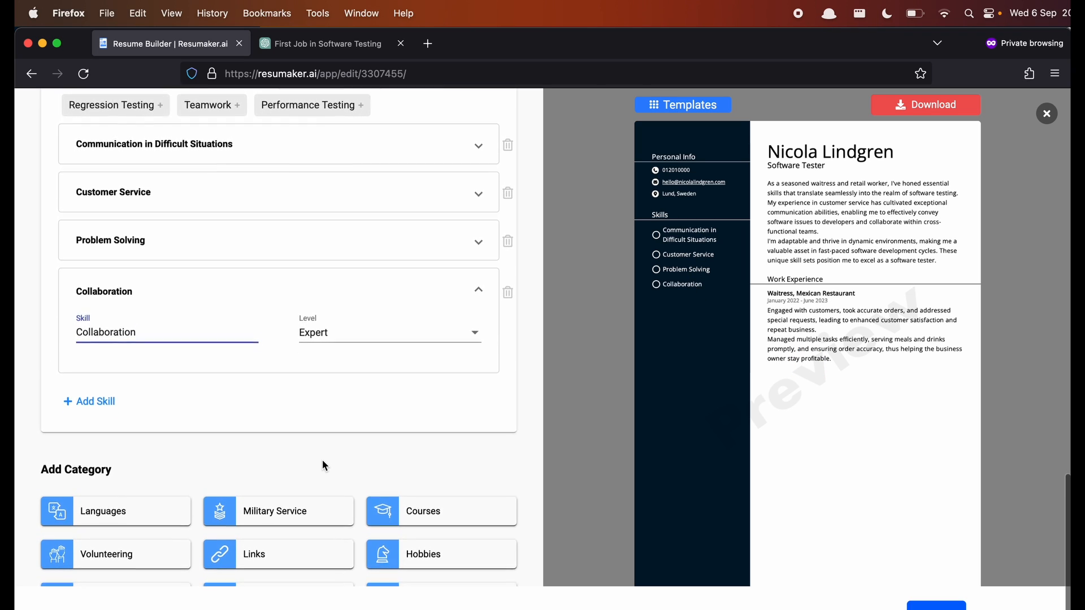
pyautogui.click(335, 460)
pyautogui.scroll(1, 336, 460)
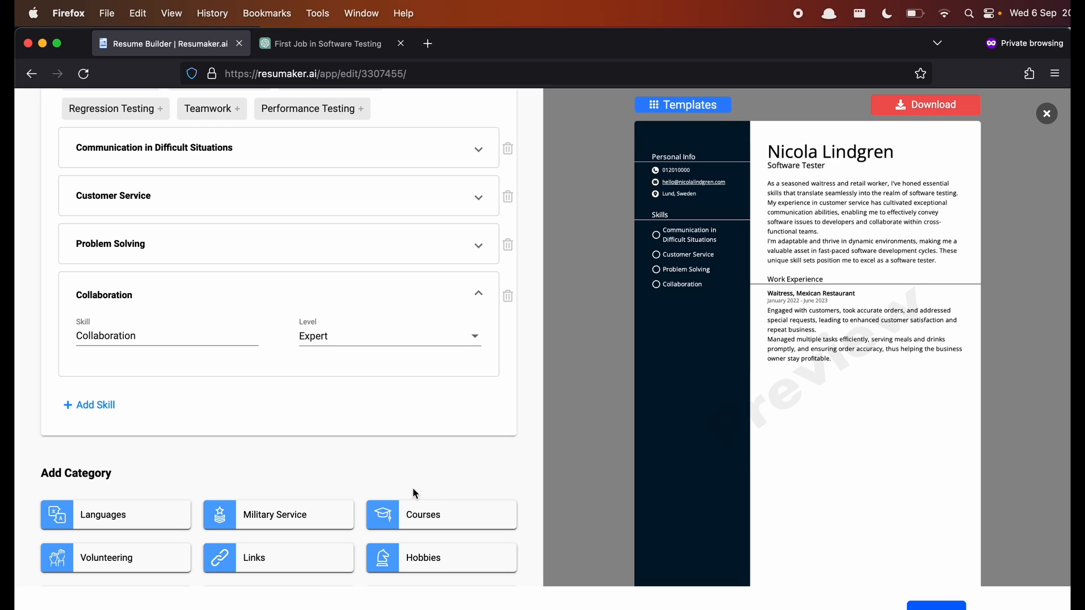
# - Add a Courses section with BBST Foundations from the Association for Software Testing
pyautogui.click(432, 513)
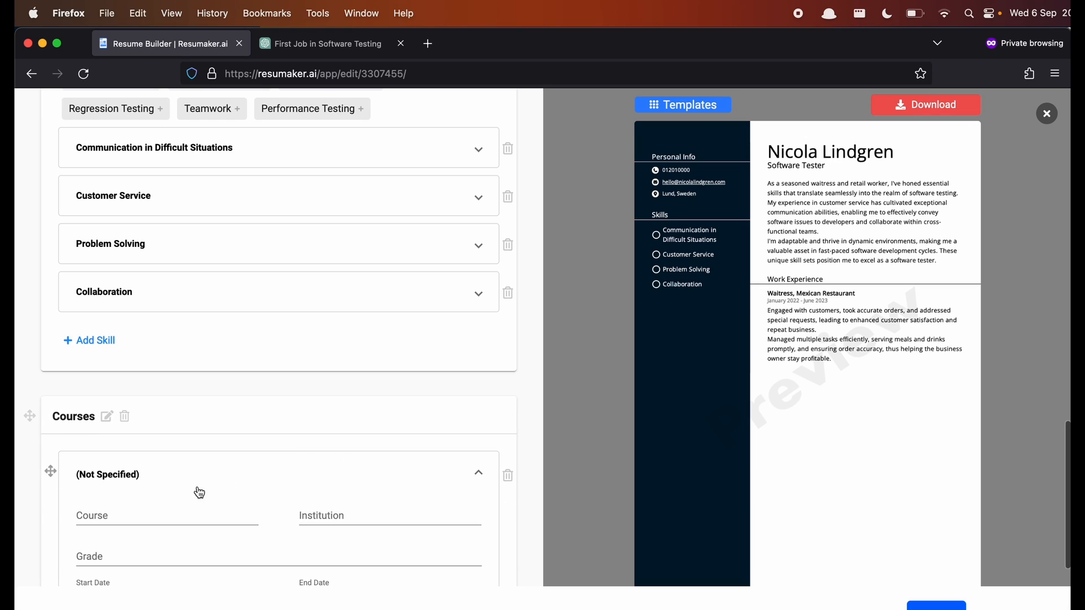
pyautogui.click(167, 513)
pyautogui.write('BB')
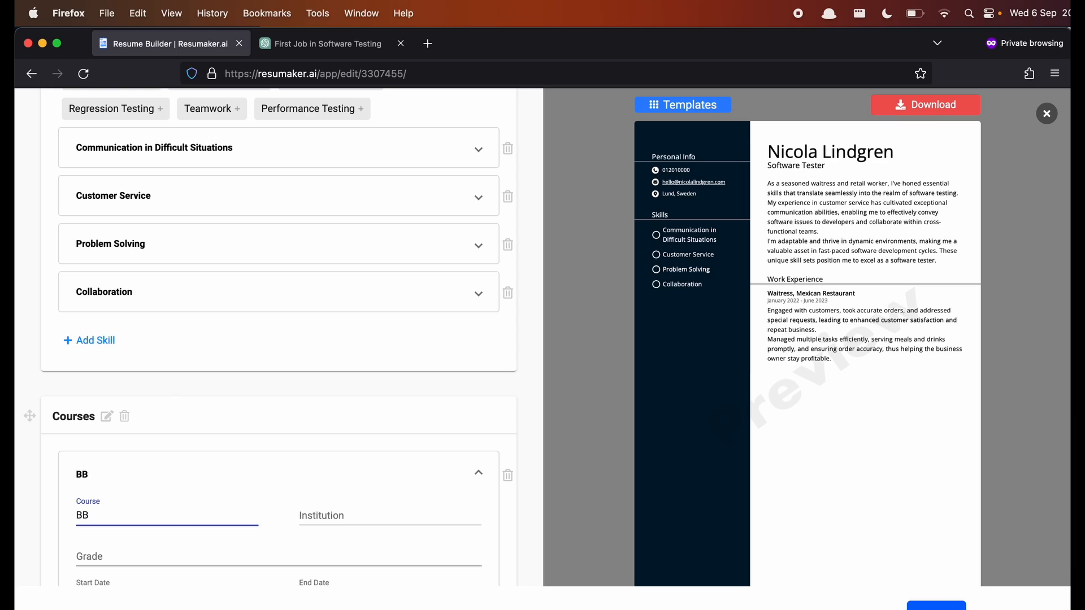
pyautogui.write('ST FOunda')
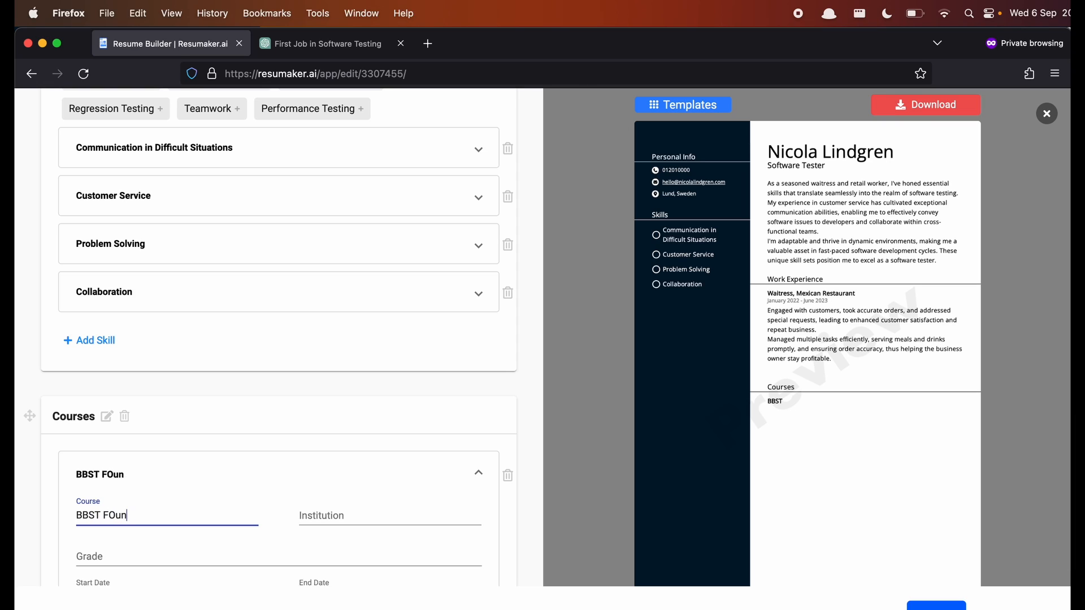
pyautogui.press('BackSpace')
pyautogui.press('BackSpace')
pyautogui.press('BackSpace')
pyautogui.write('ounsatio')
pyautogui.press('BackSpace')
pyautogui.write('dations')
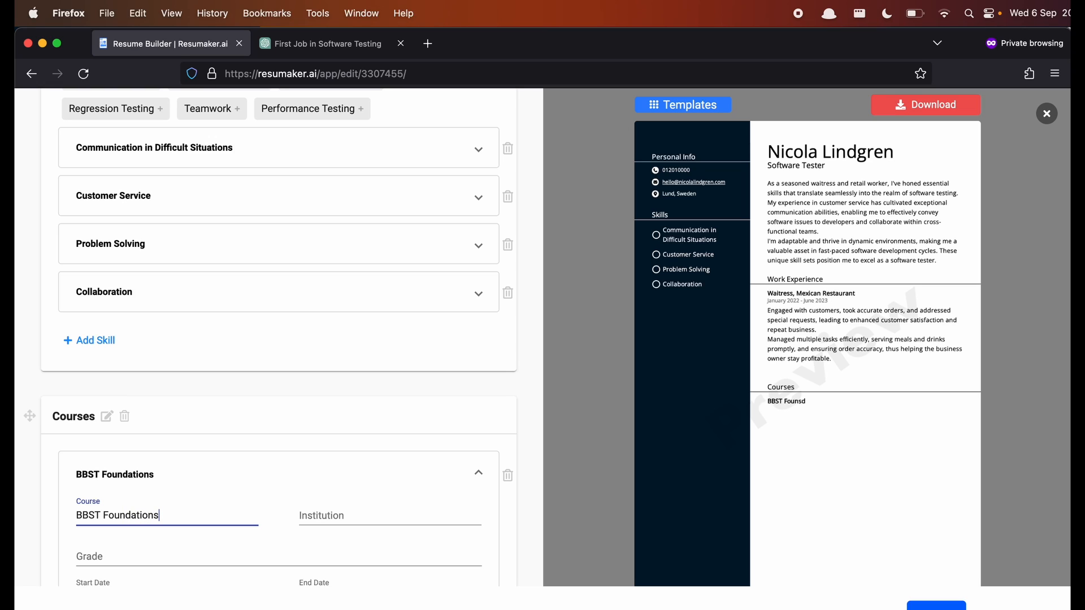
pyautogui.press('Tab')
pyautogui.write('Association for Aof')
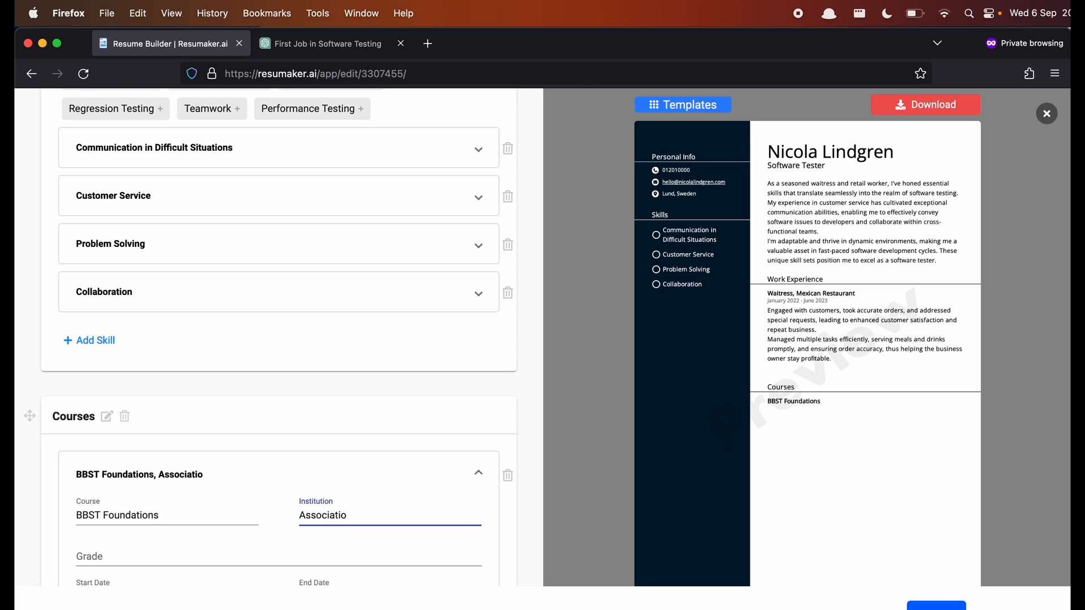
pyautogui.press('BackSpace')
pyautogui.write('Sof')
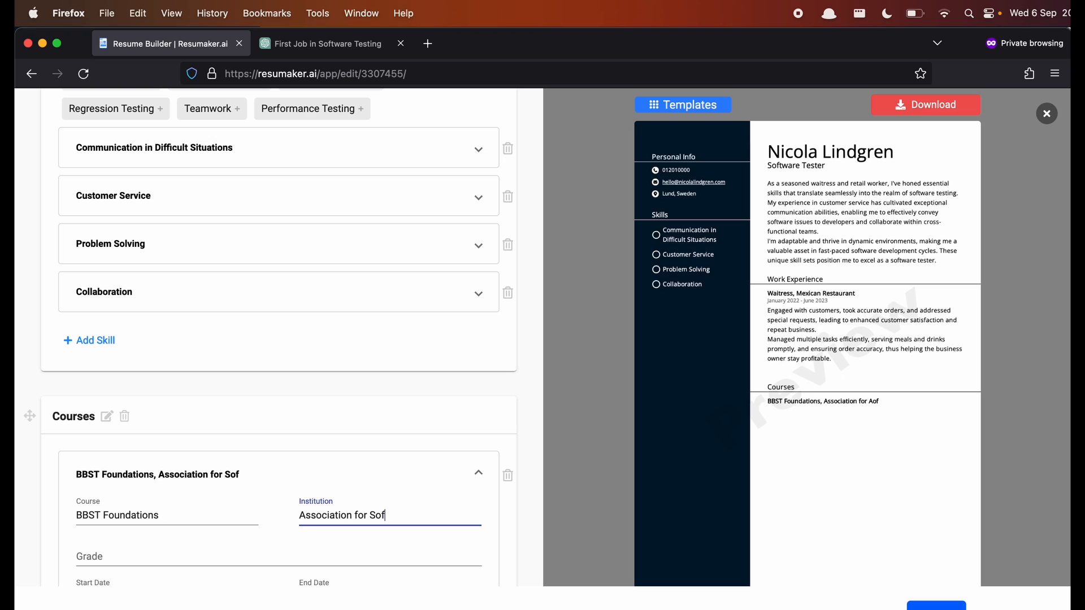
pyautogui.write('tware Testing')
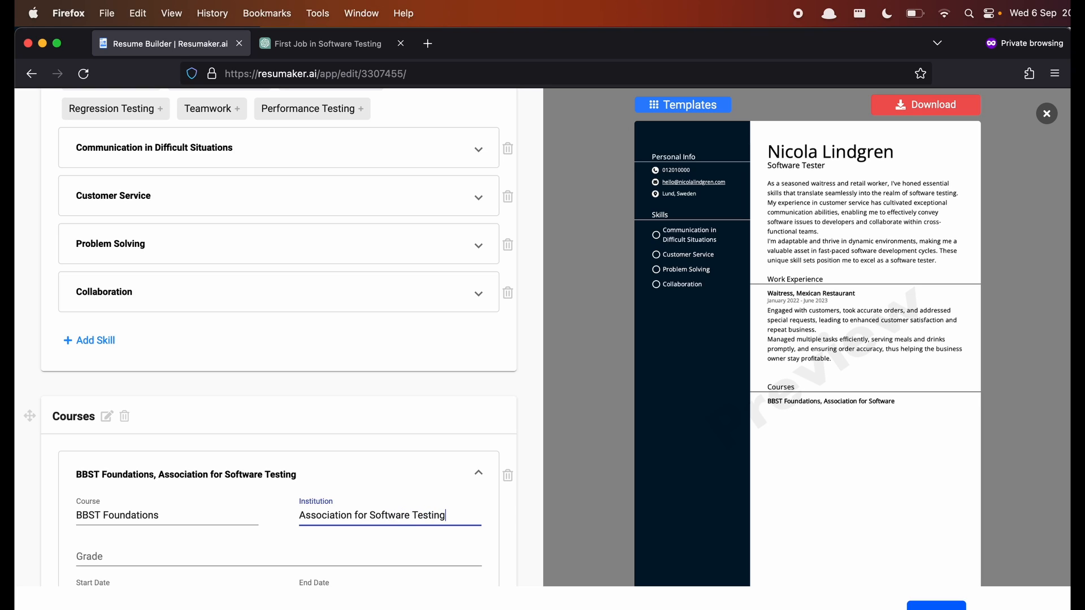
# - Leave the course grade blank and set the BBST Foundations start date to May 2023
pyautogui.scroll(-2, 72, 508)
pyautogui.click(72, 507)
pyautogui.write('Pass')
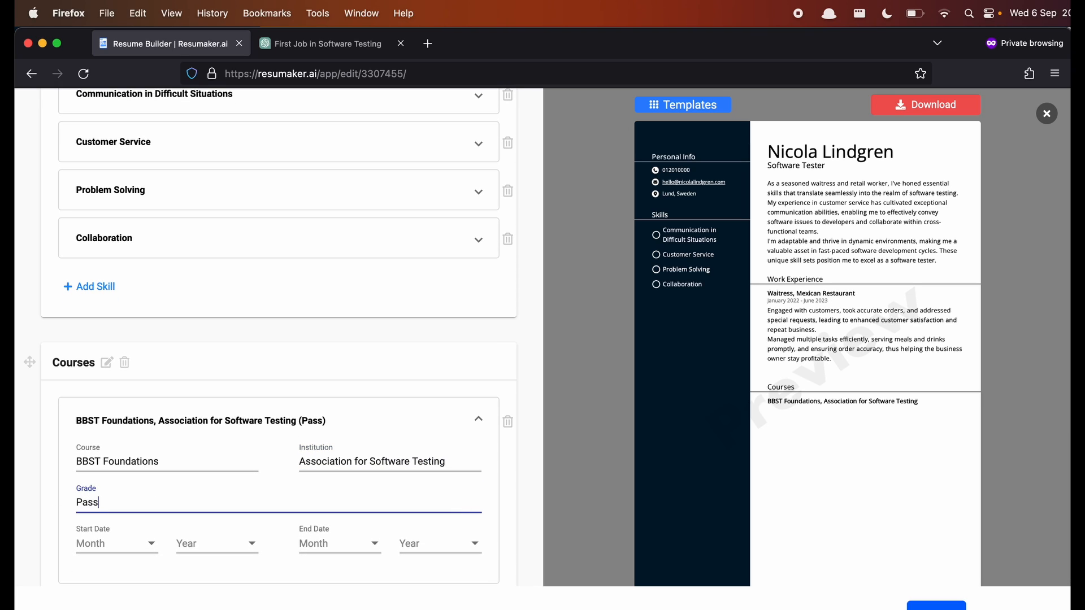
pyautogui.write(' (maximum')
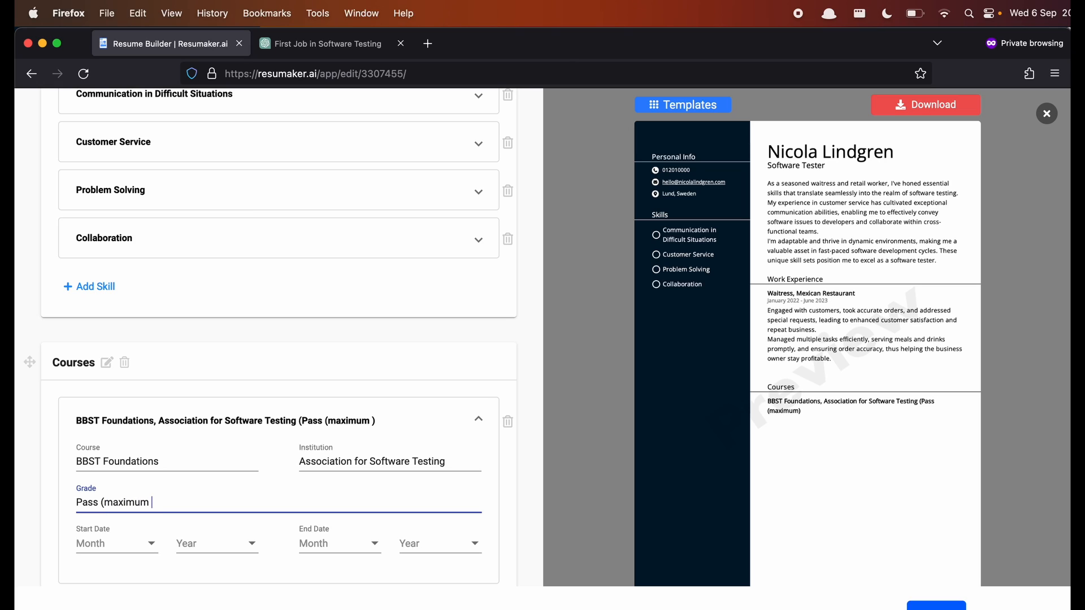
pyautogui.write(' grade')
pyautogui.moveTo(215, 500); pyautogui.dragTo(53, 499)
pyautogui.press('BackSpace')
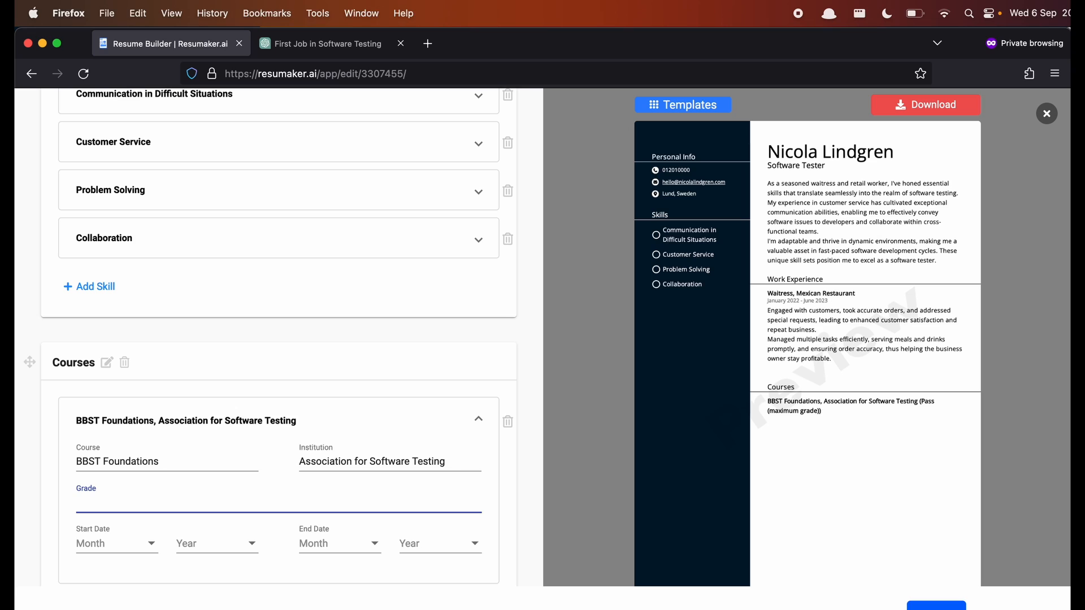
pyautogui.scroll(-1, 170, 517)
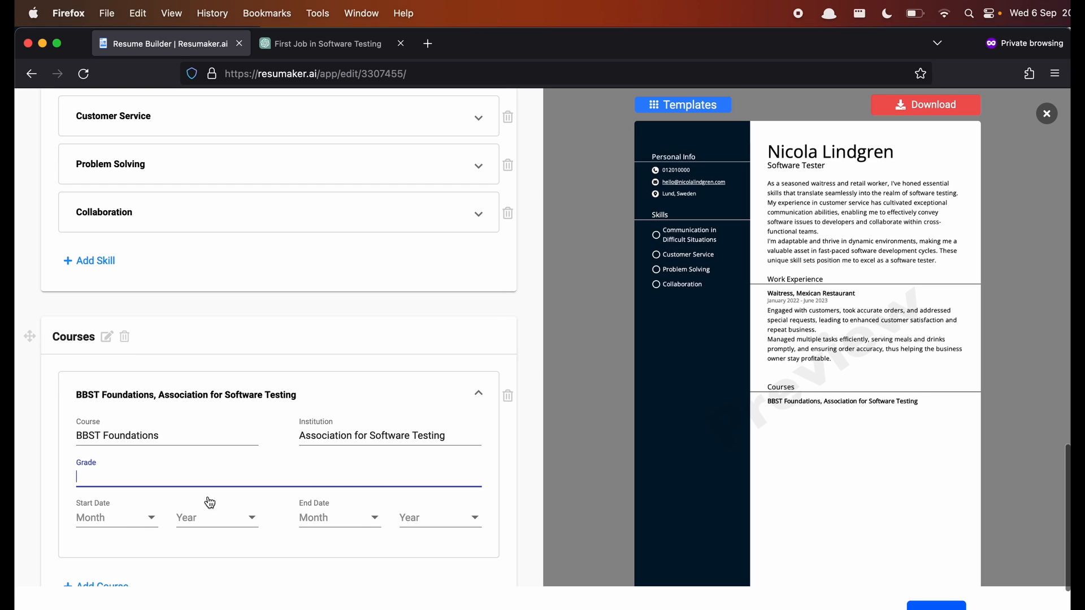
pyautogui.click(126, 522)
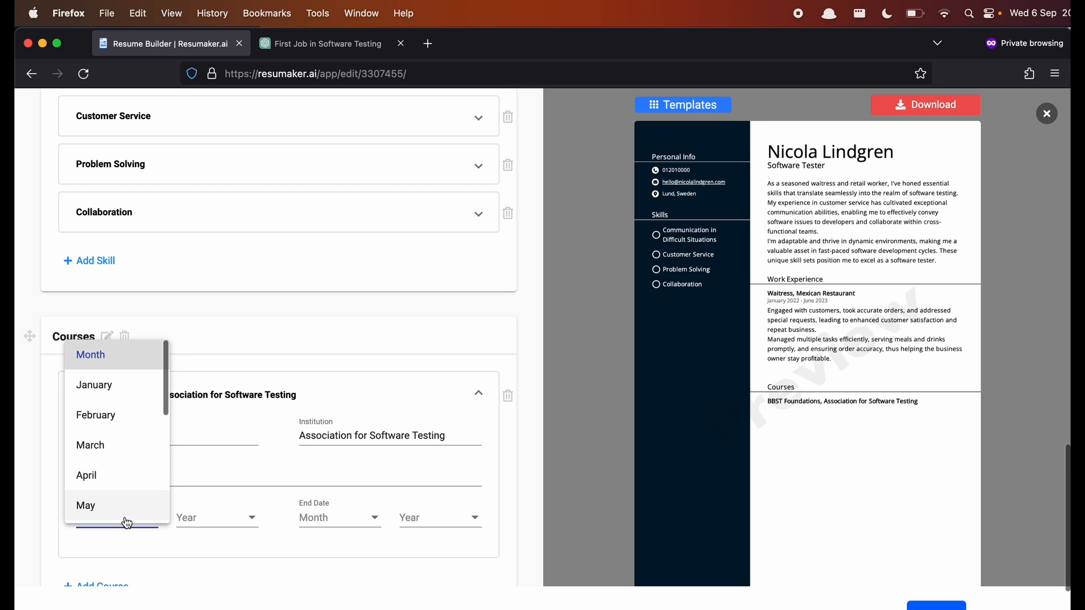
pyautogui.scroll(-2, 129, 468)
pyautogui.click(129, 468)
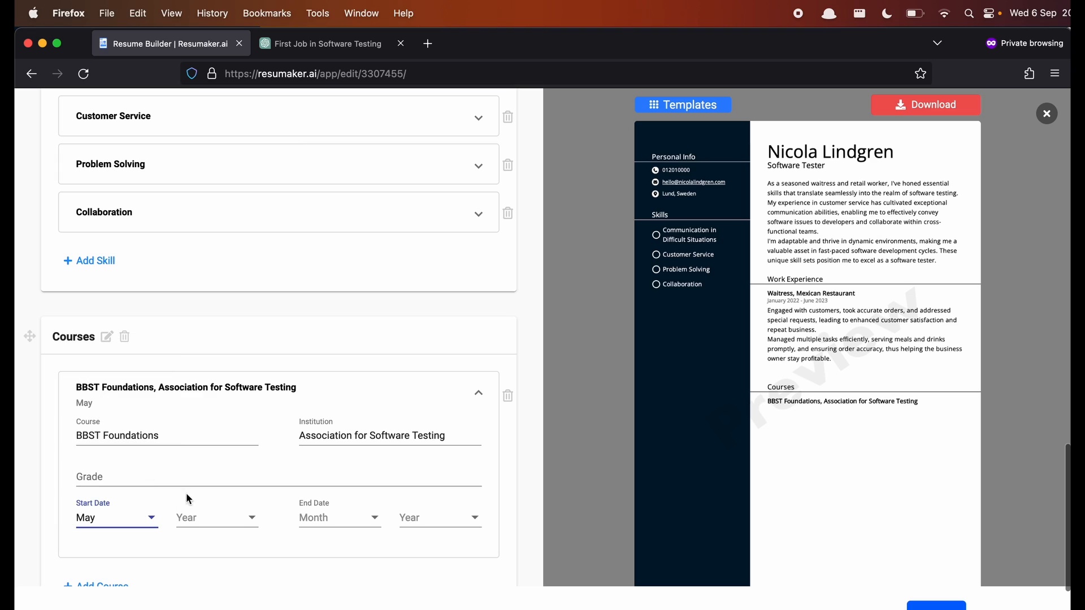
pyautogui.click(218, 517)
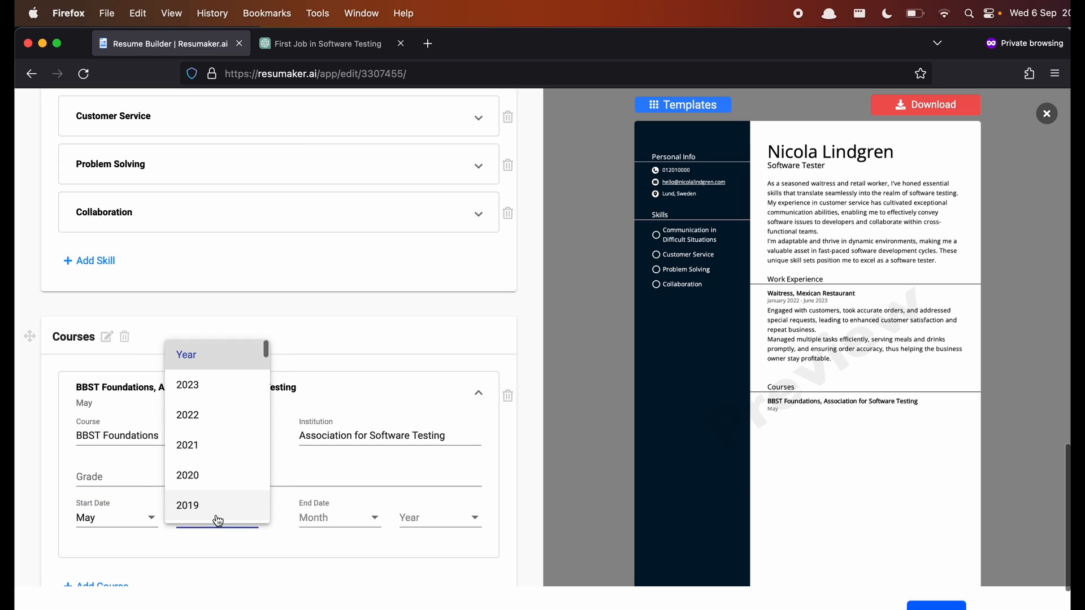
pyautogui.click(211, 386)
# - Set the course end date to June 2023 and add a second, empty course entry
pyautogui.click(334, 521)
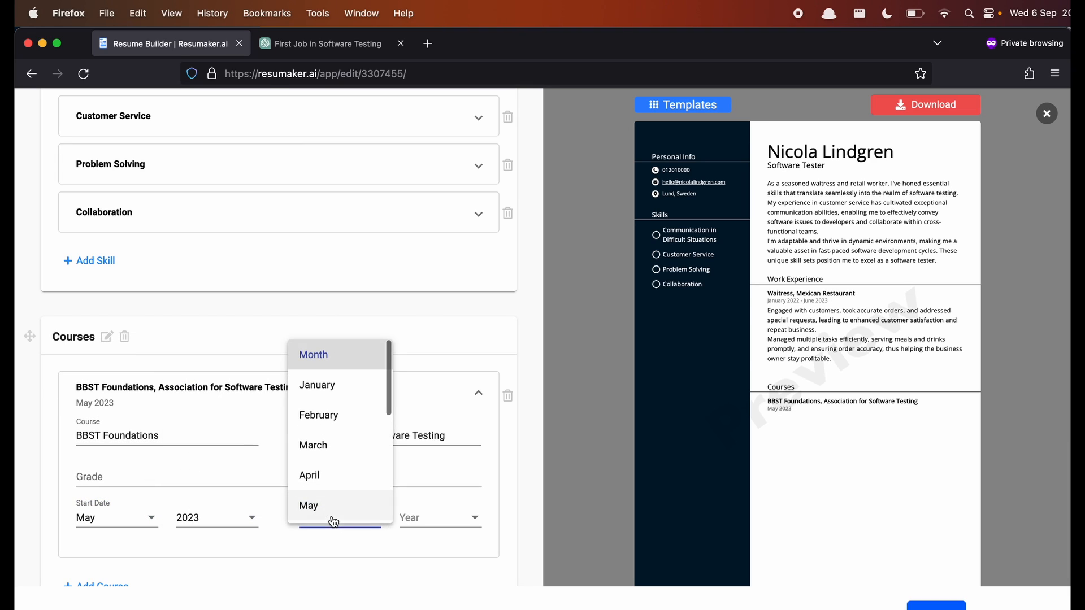
pyautogui.scroll(-2, 335, 490)
pyautogui.click(326, 485)
pyautogui.click(436, 517)
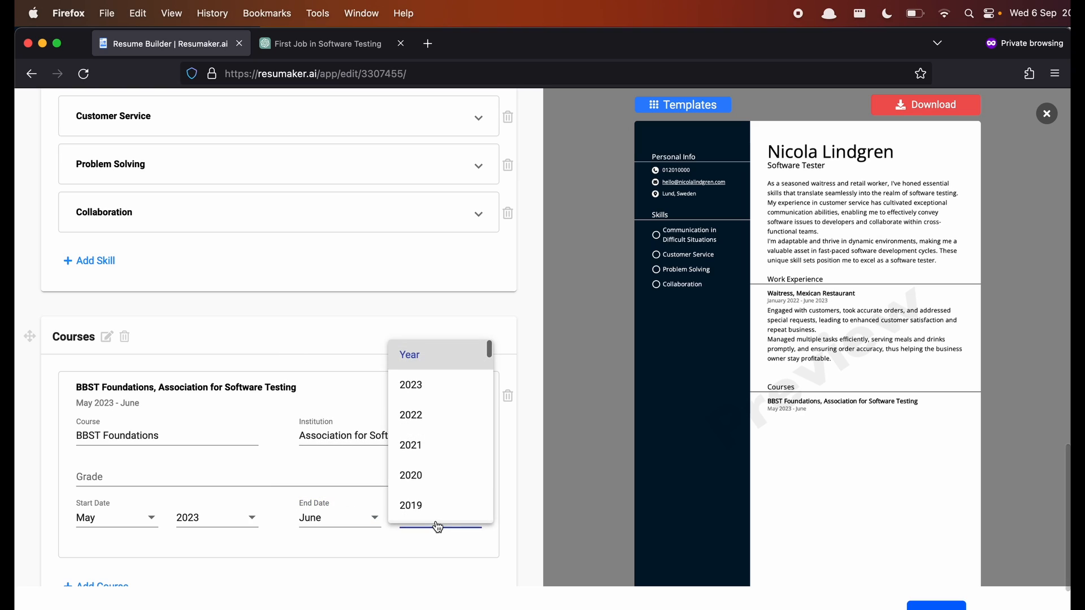
pyautogui.scroll(-1, 438, 475)
pyautogui.click(421, 366)
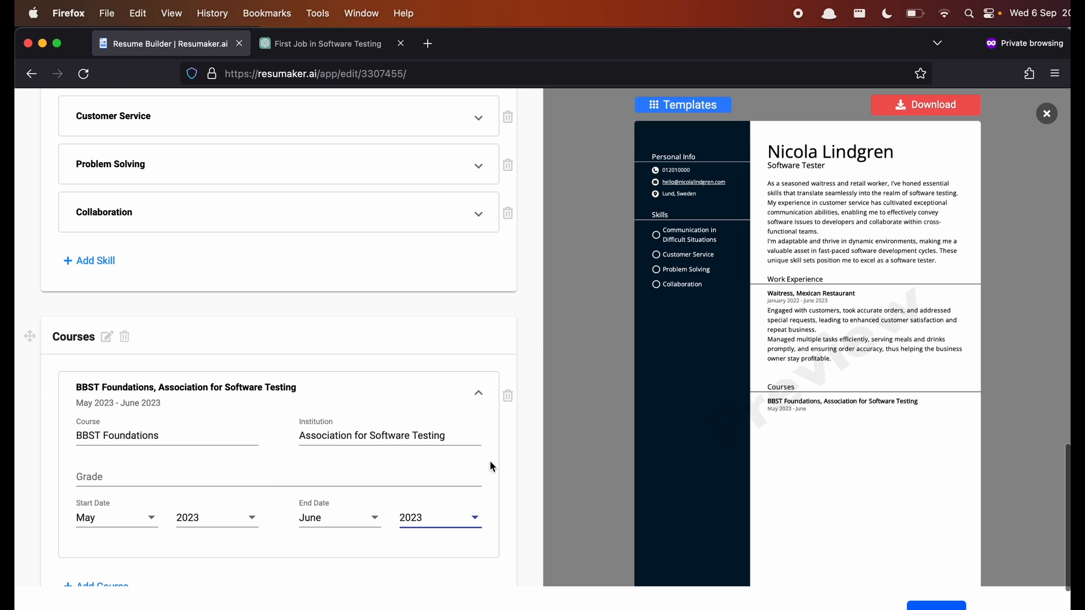
pyautogui.scroll(-3, 506, 503)
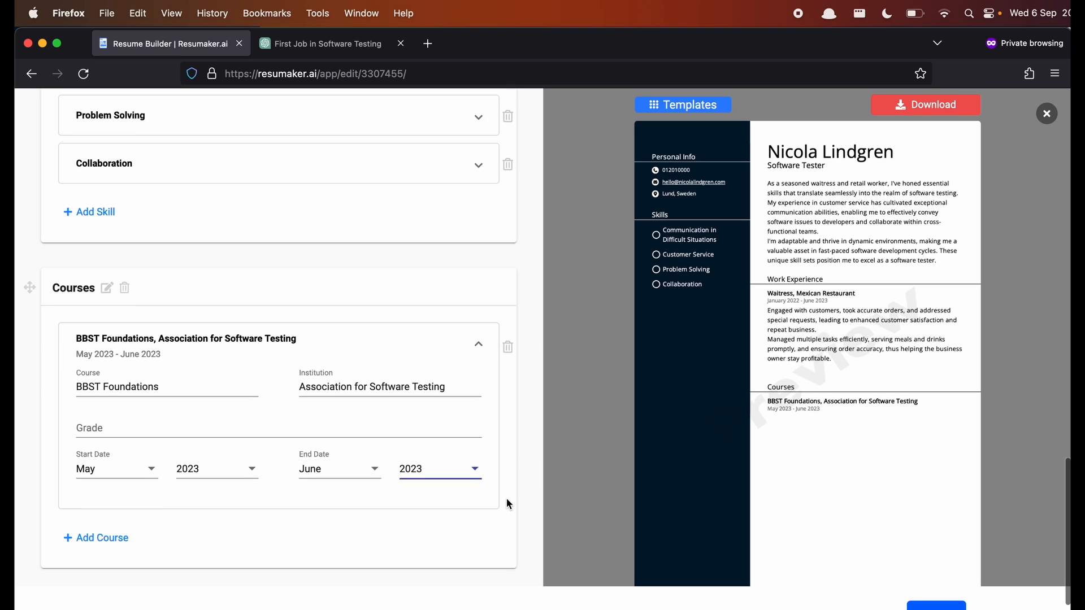
pyautogui.click(126, 499)
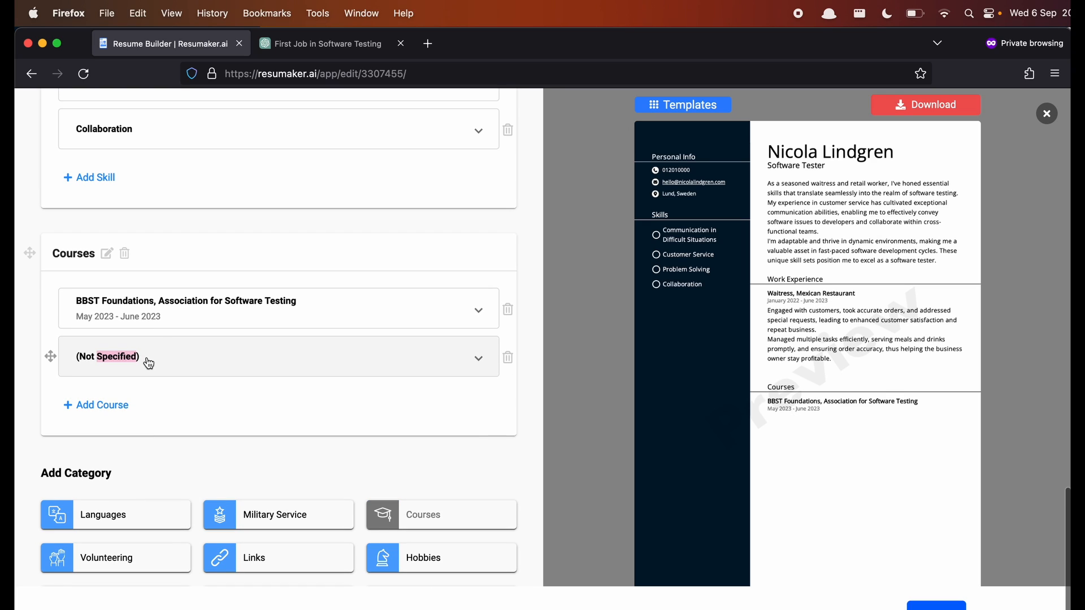
# - Name the second course 'Setting up a Test Automation Framework' from Test Automation University
pyautogui.click(170, 368)
pyautogui.click(141, 391)
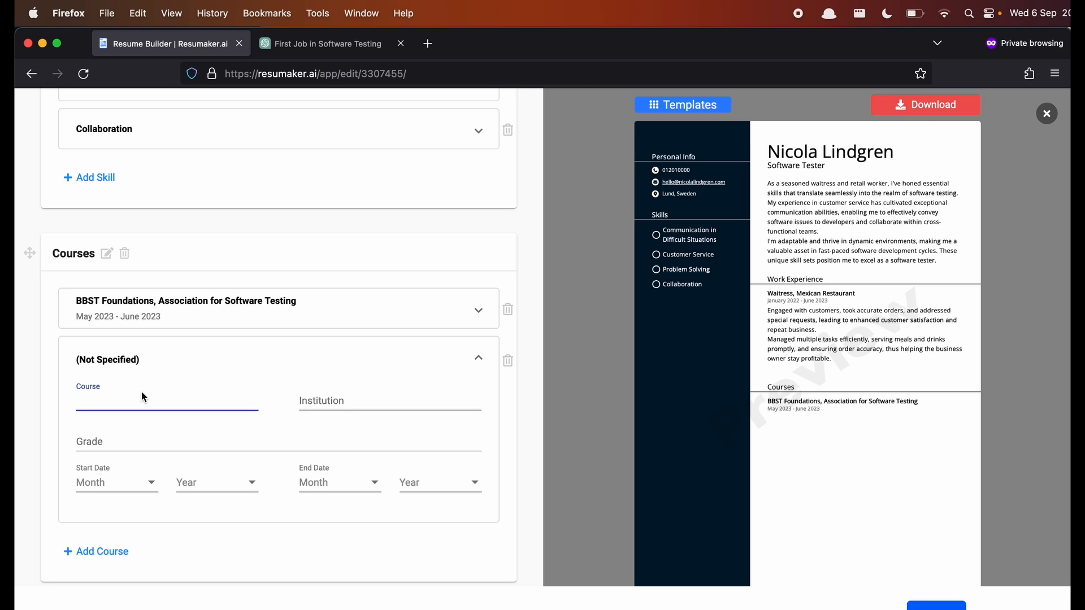
pyautogui.write('Setting up a')
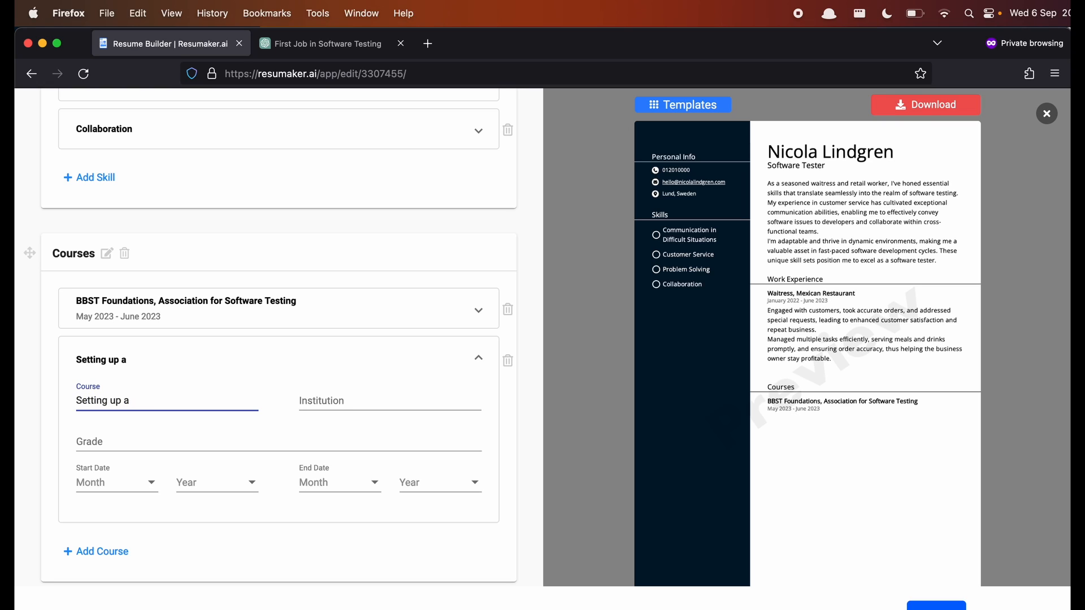
pyautogui.write(' Test Automation F')
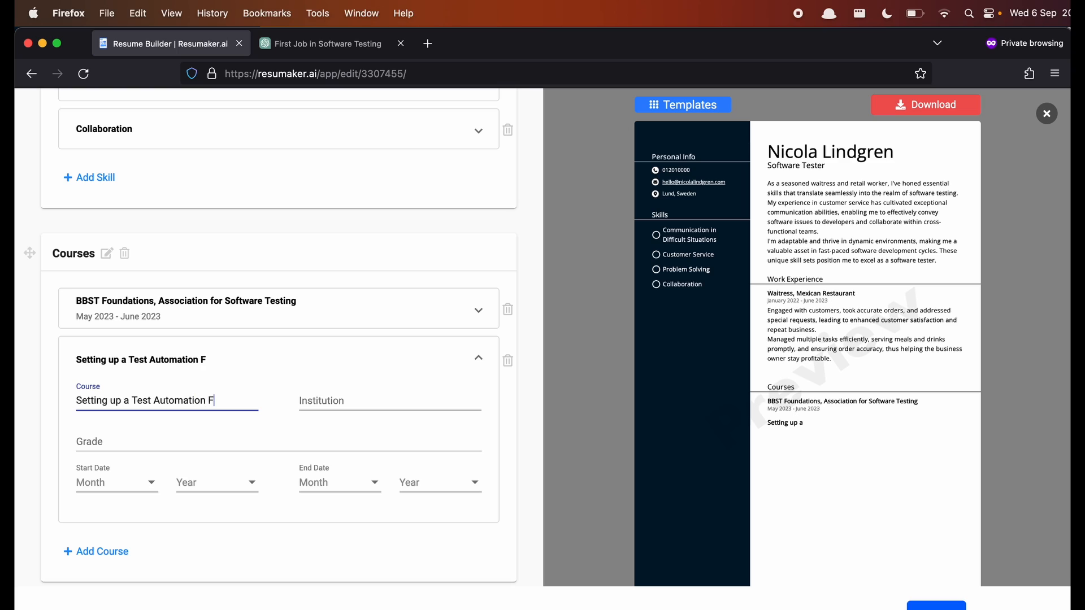
pyautogui.write('ramework')
pyautogui.press('Tab')
pyautogui.write('Te')
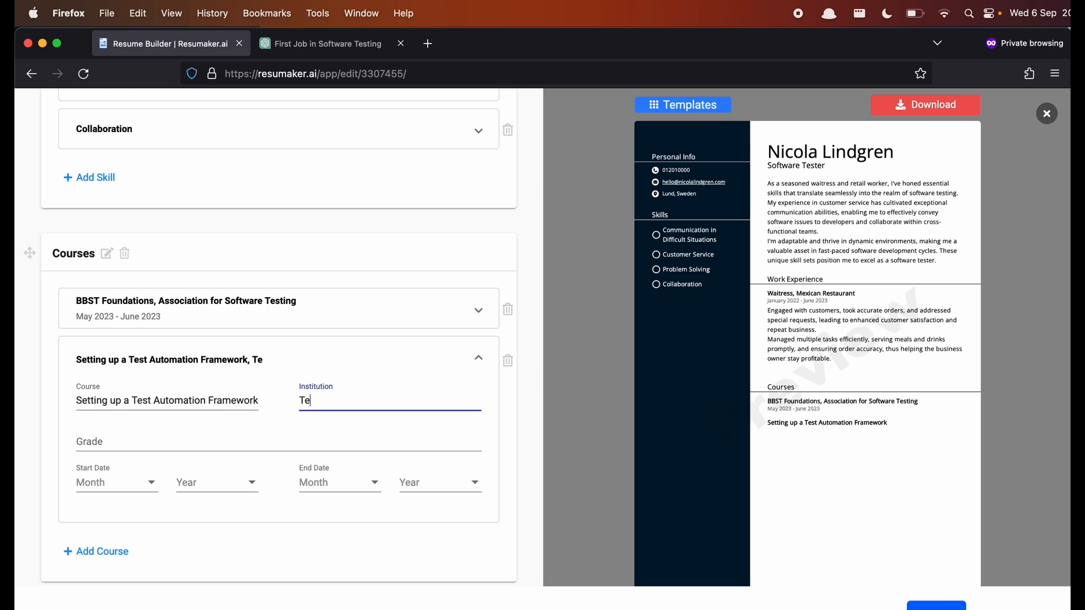
pyautogui.write('st Automation University')
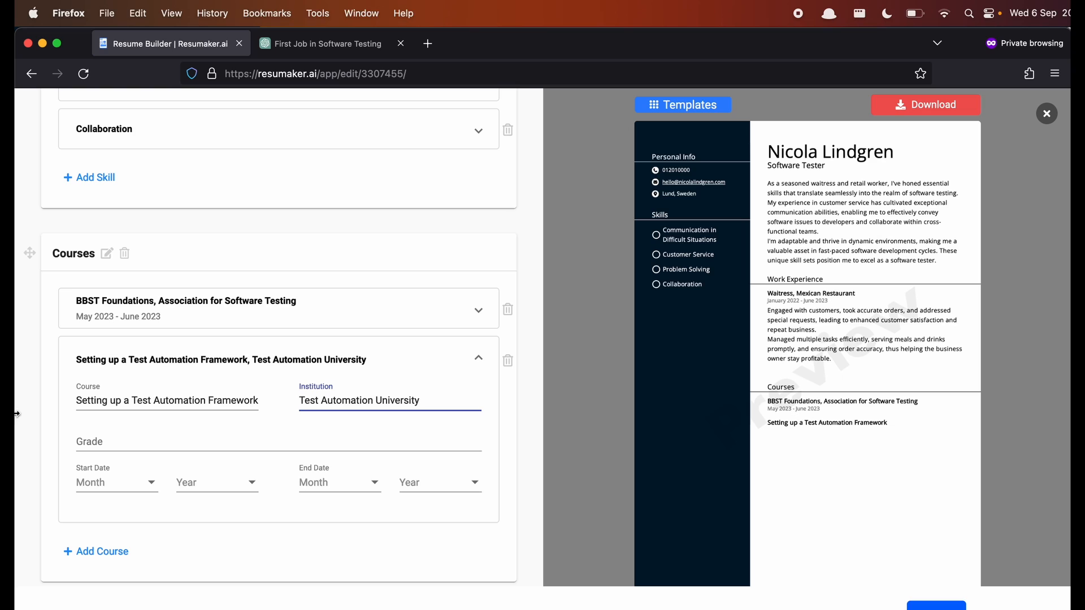
# - Date the second course from April 2023 to May 2023
pyautogui.click(108, 488)
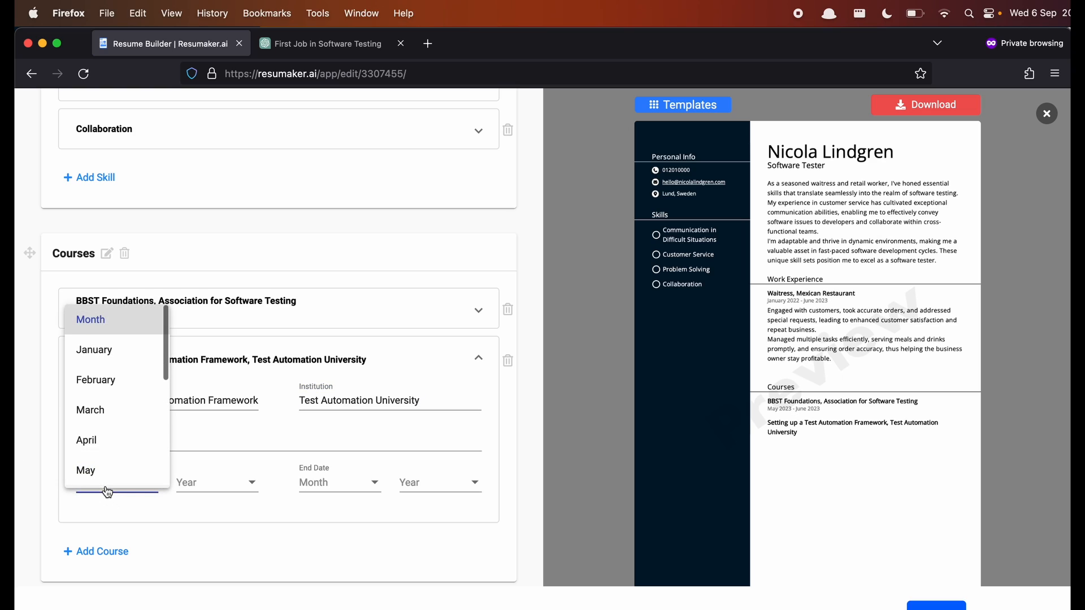
pyautogui.click(118, 444)
pyautogui.click(202, 487)
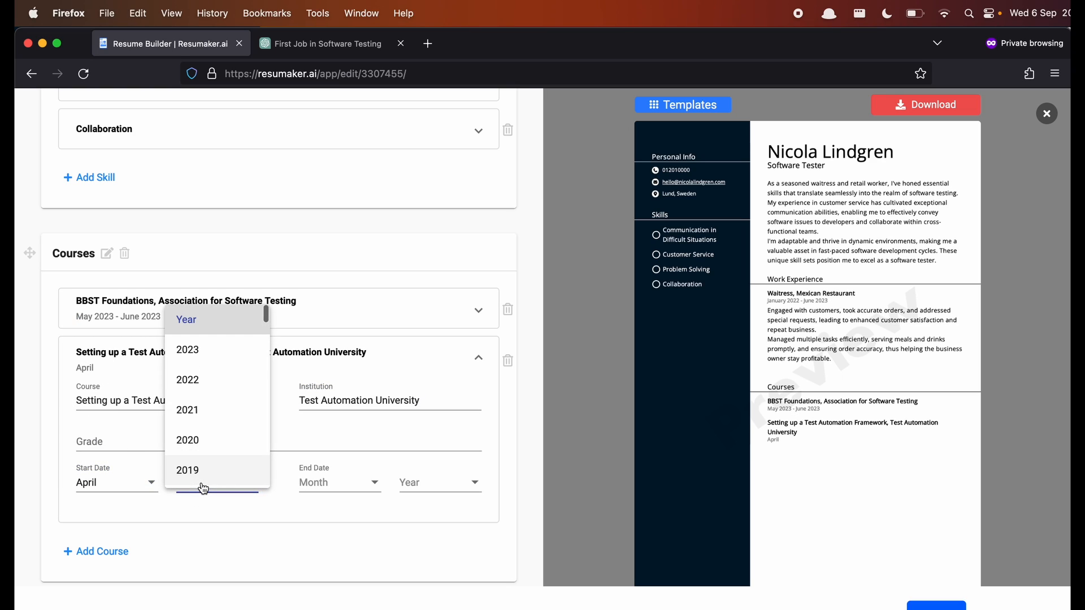
pyautogui.click(217, 363)
pyautogui.click(339, 487)
pyautogui.scroll(-2, 341, 446)
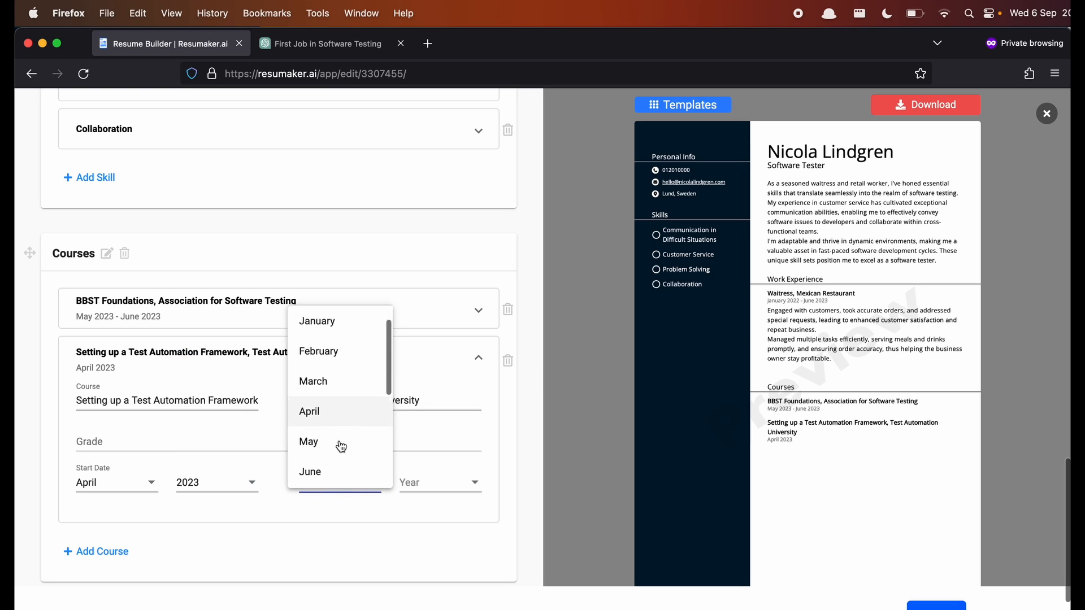
pyautogui.click(339, 404)
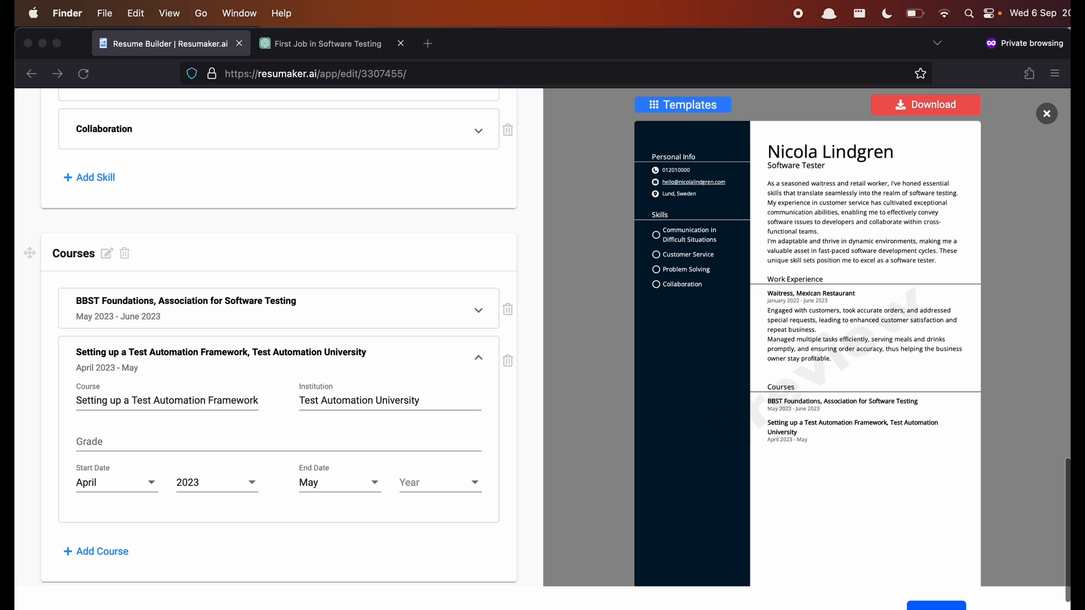
pyautogui.click(434, 487)
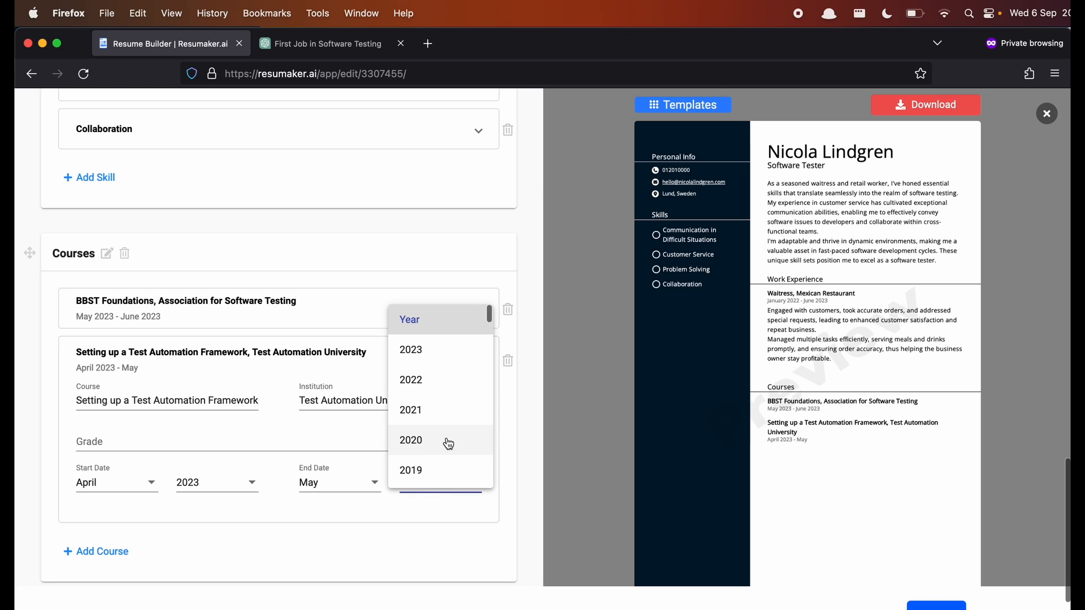
pyautogui.scroll(-1, 441, 407)
pyautogui.click(412, 334)
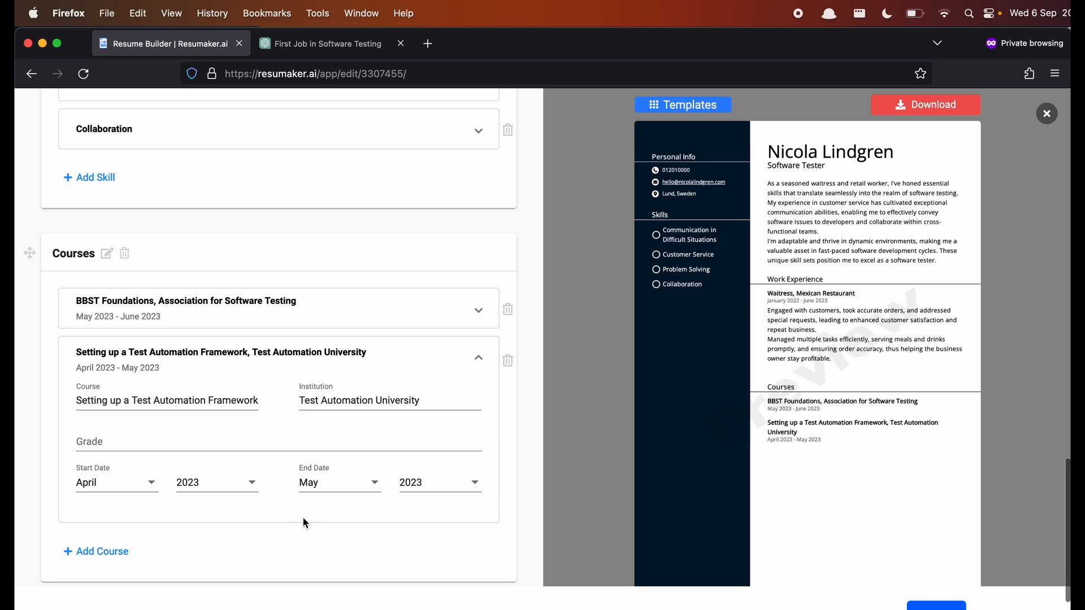
pyautogui.scroll(-2, 348, 520)
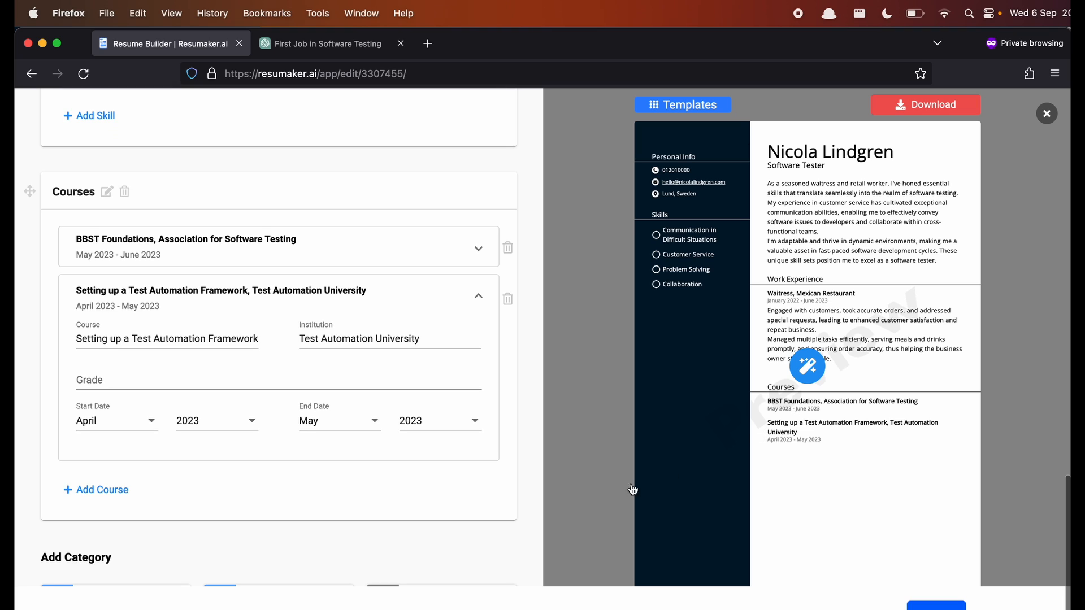
pyautogui.scroll(-1, 385, 503)
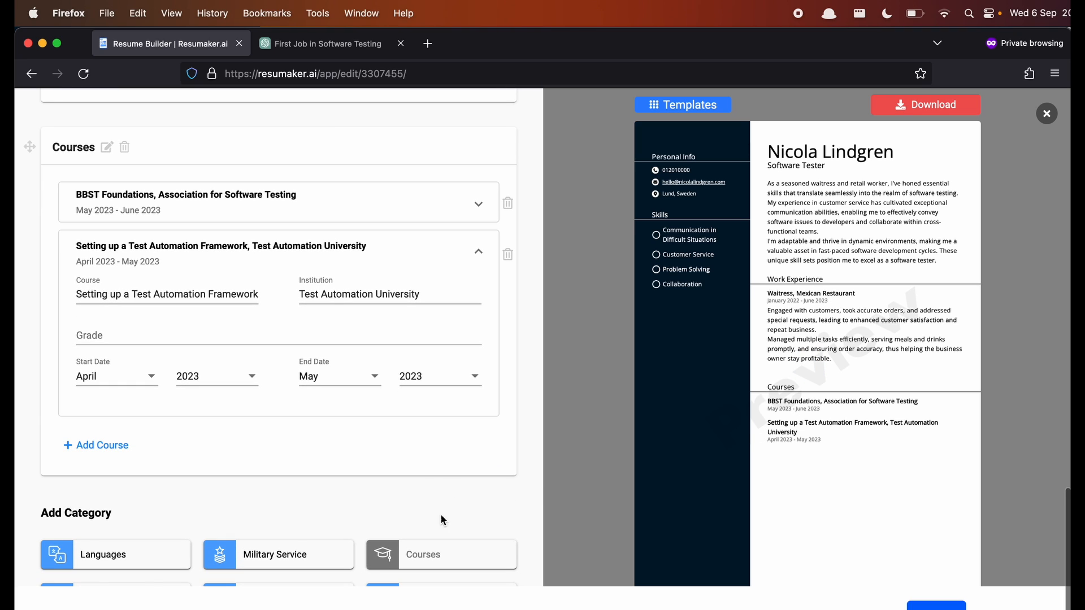
pyautogui.scroll(-1, 389, 495)
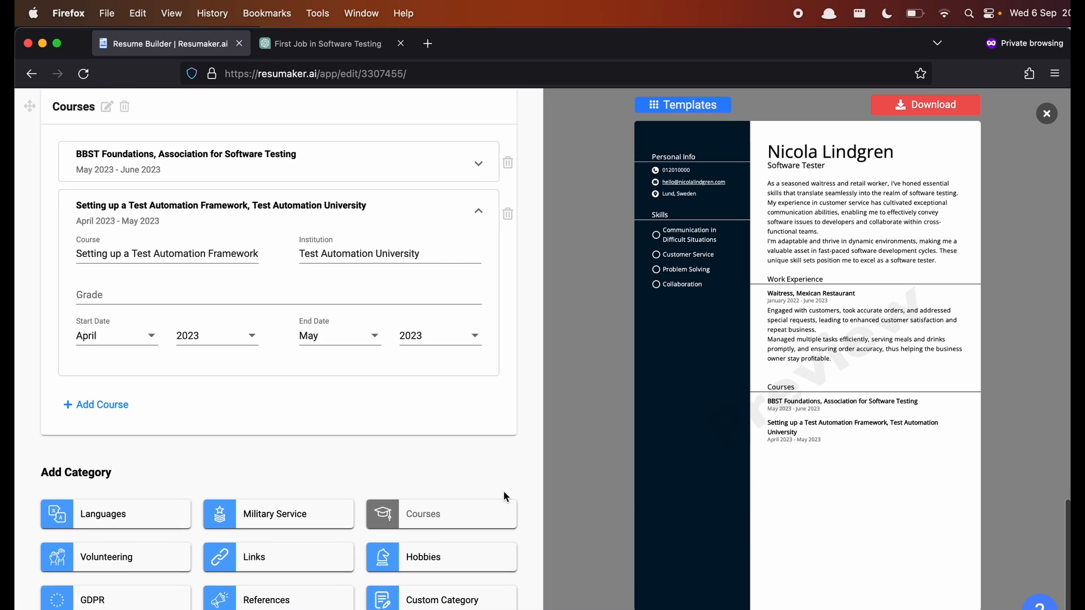
pyautogui.scroll(1, 503, 490)
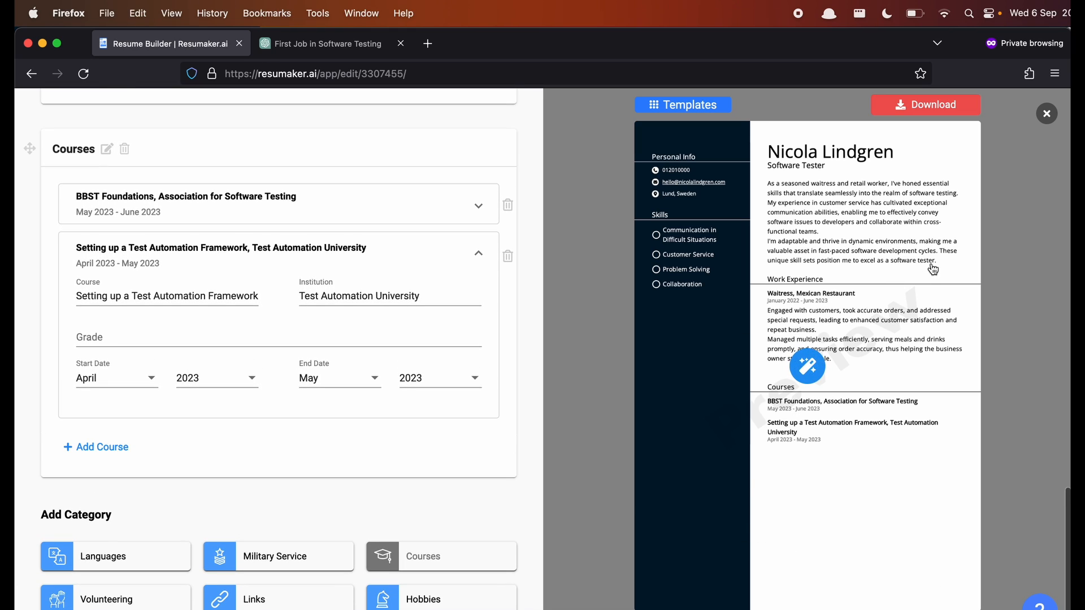
# - Start the resume download and view the Professional, Standard and Expert plan options
pyautogui.click(924, 104)
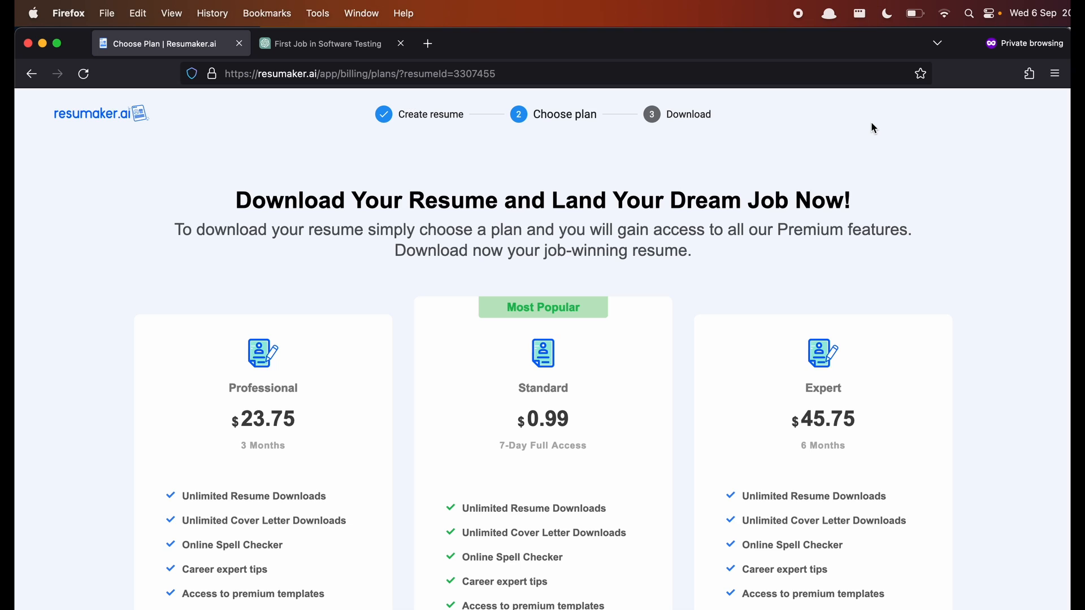
pyautogui.scroll(-3, 647, 311)
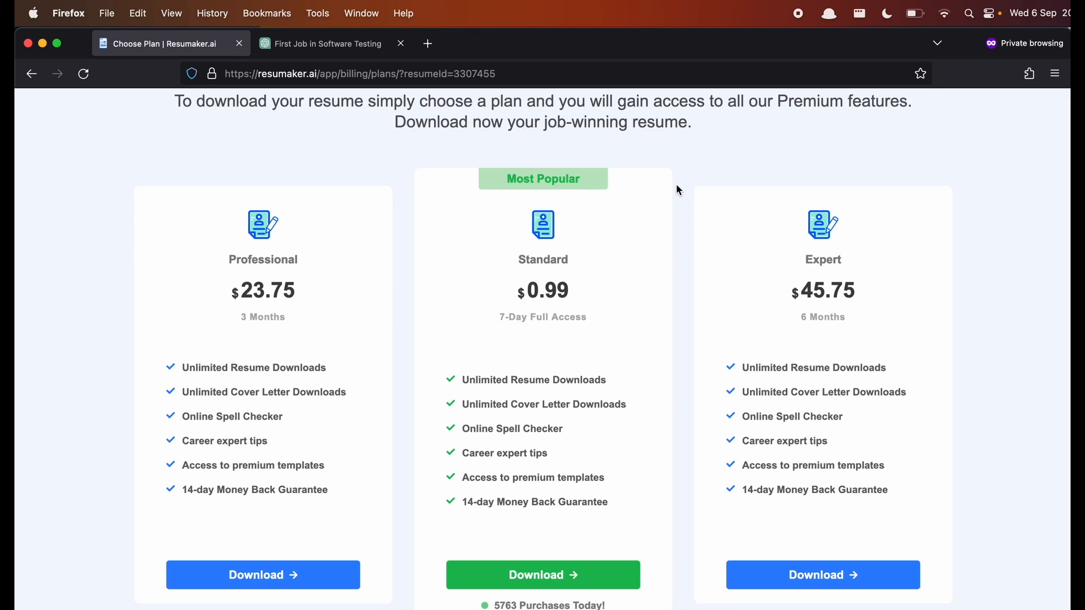
pyautogui.scroll(2, 678, 190)
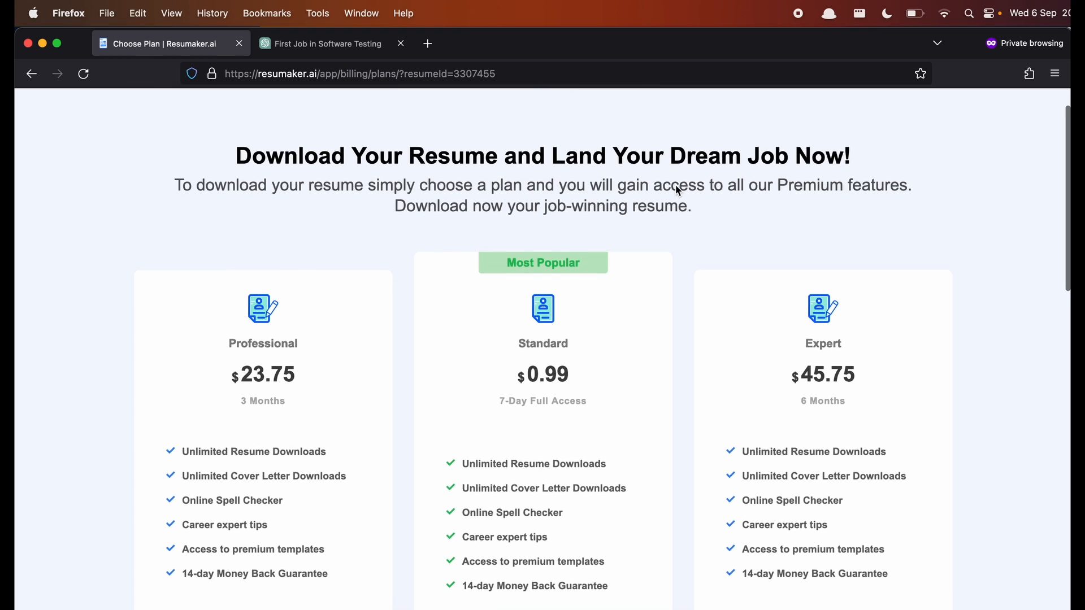
pyautogui.scroll(-2, 677, 190)
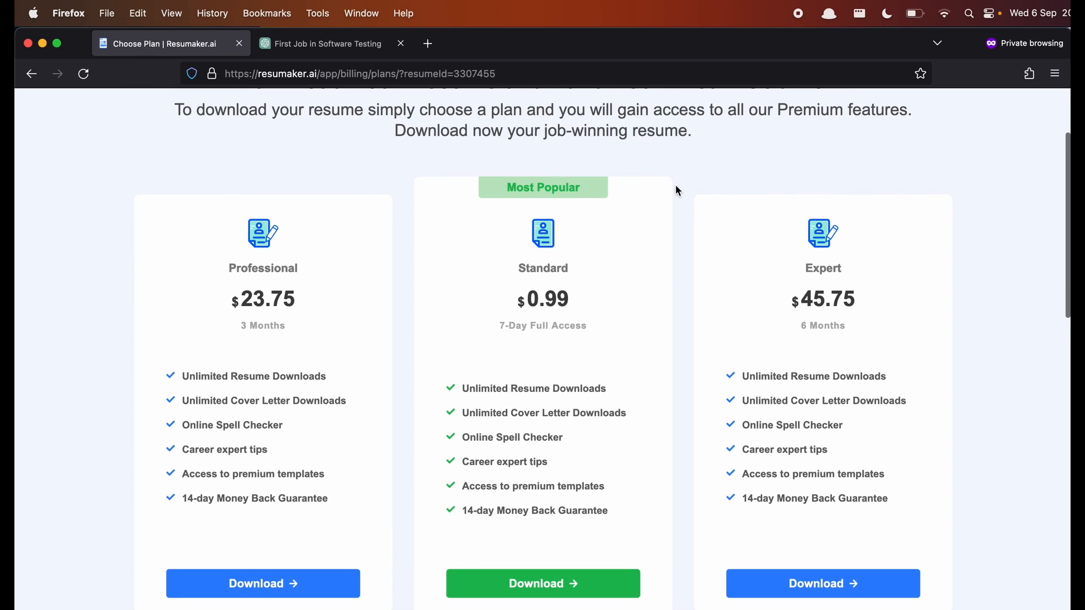